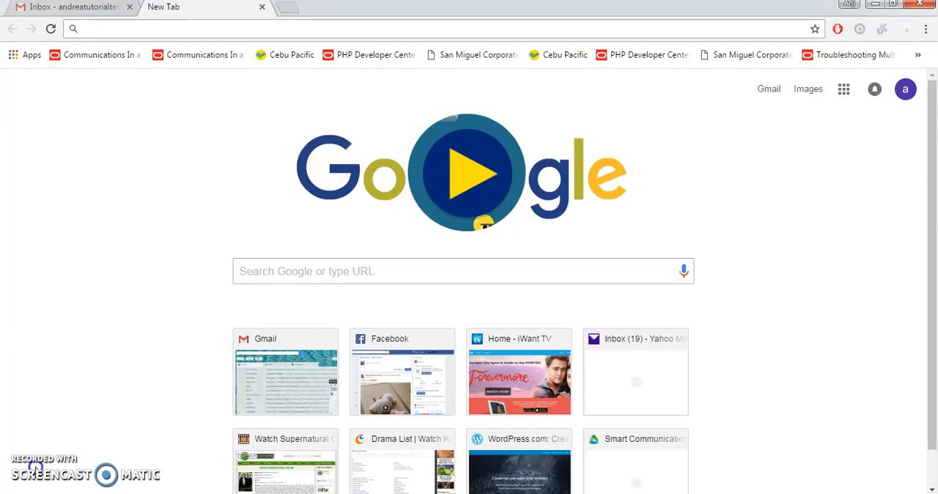
type("http://")
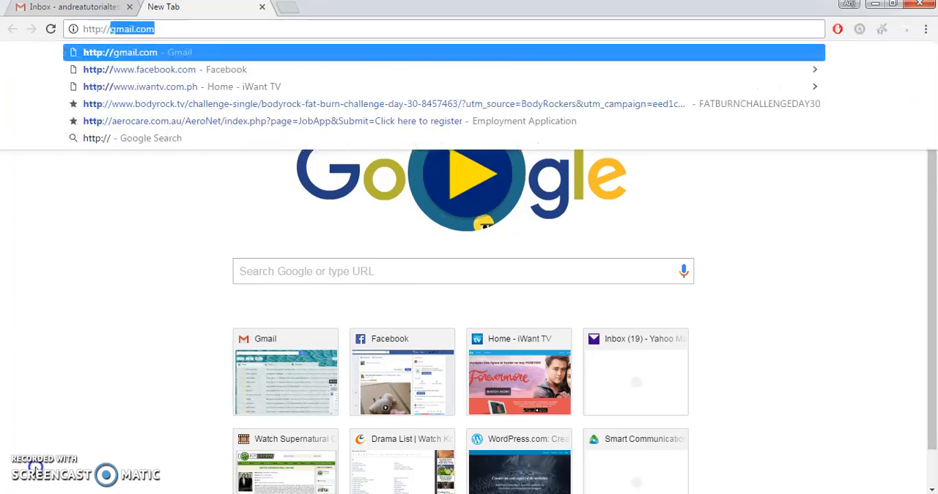
type("www.")
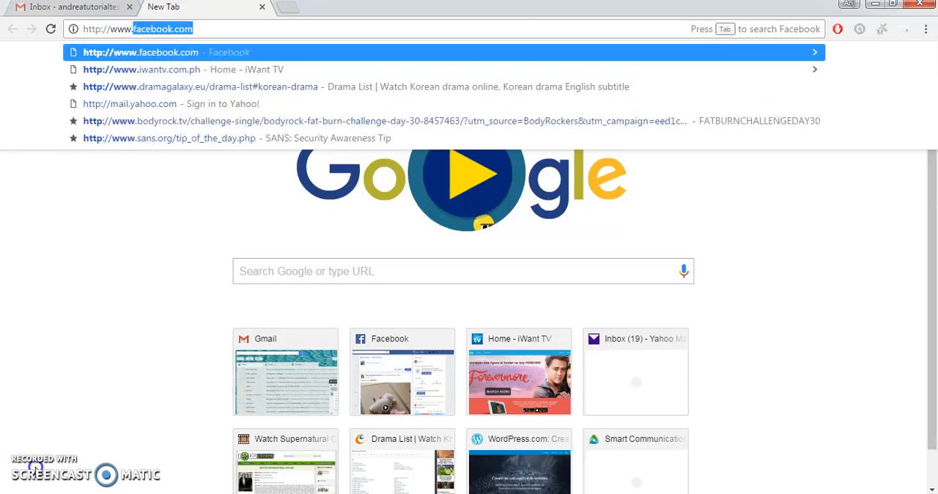
type("wordpress.com")
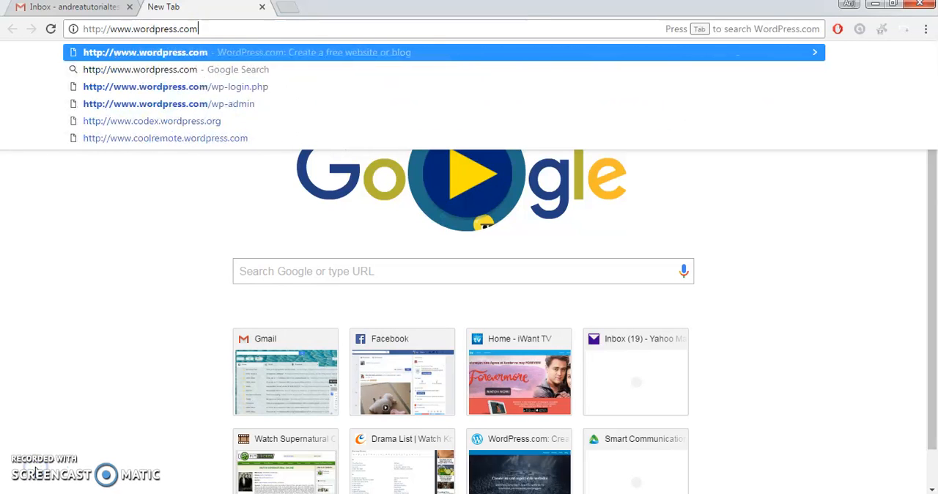
key("Return")
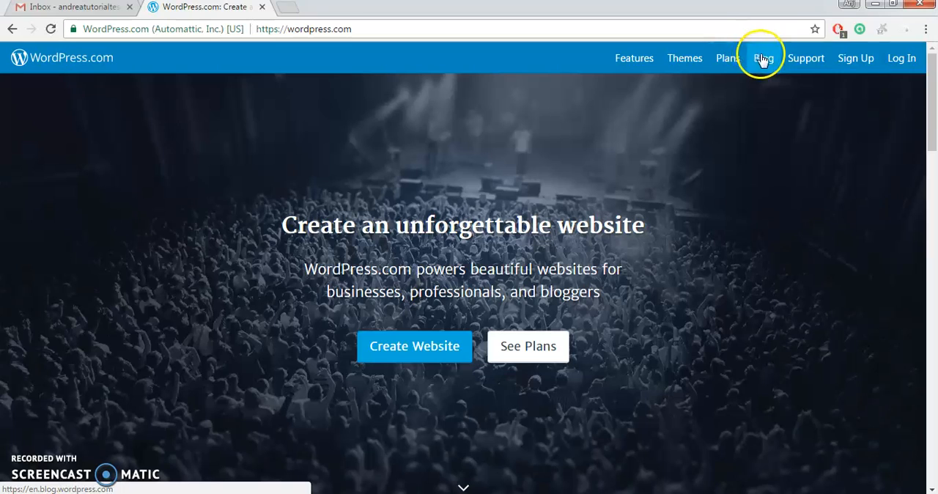
Open the Log In page in a new tab and look over its login form.
right_click(900, 65)
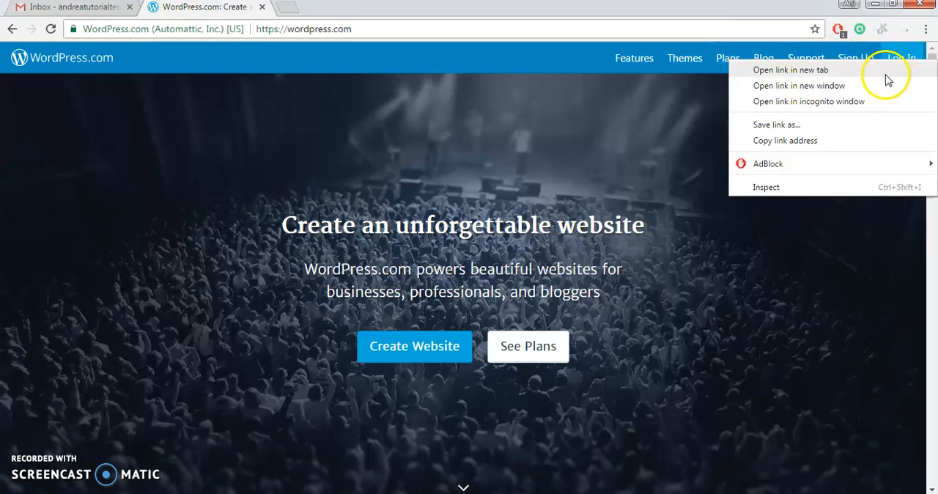
left_click(890, 73)
left_click(337, 11)
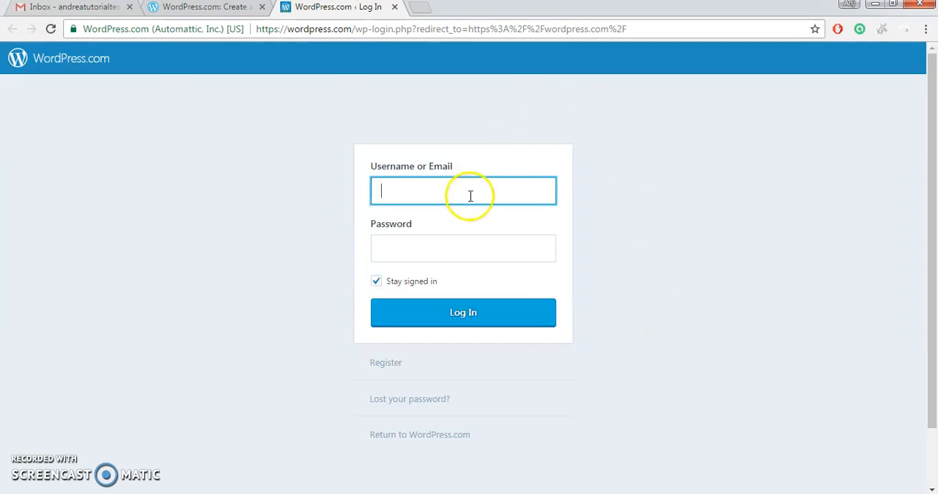
left_click(434, 247)
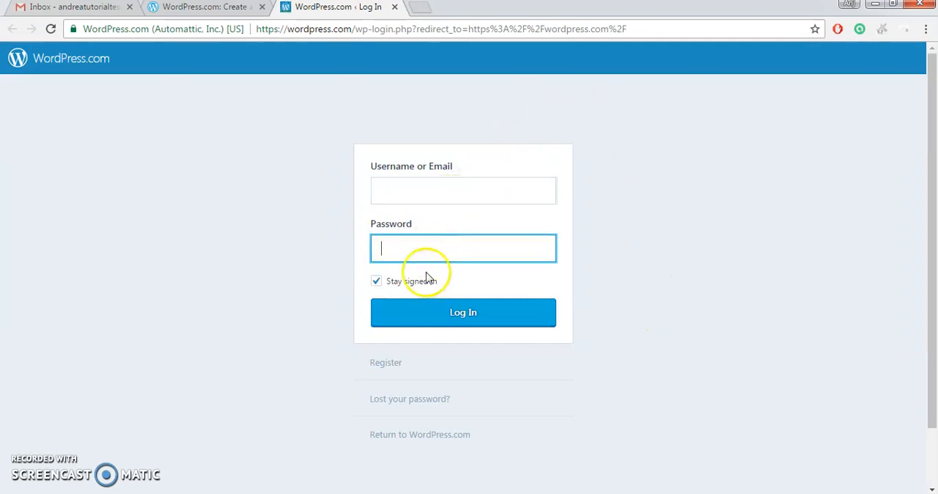
scroll(419, 396, "down", 2)
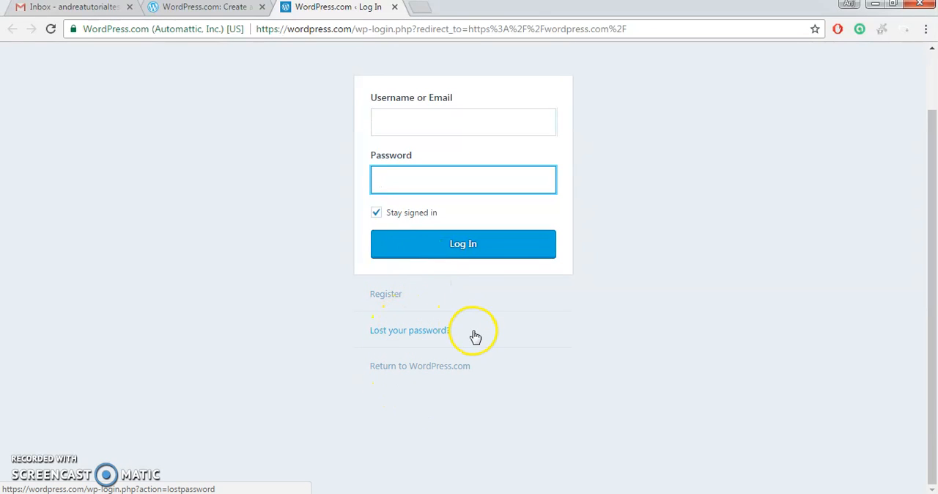
Return to the WordPress.com homepage, open the Sign Up page in a new tab and view its website categories.
left_click(229, 7)
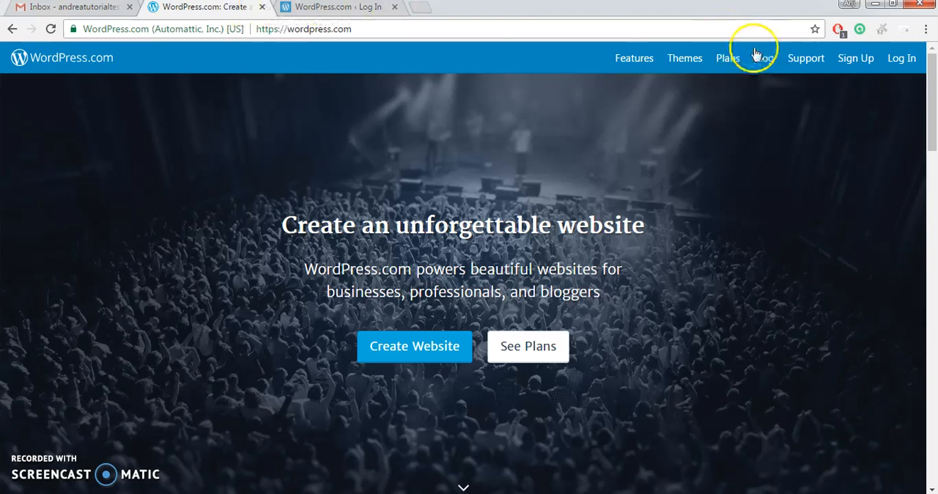
right_click(863, 58)
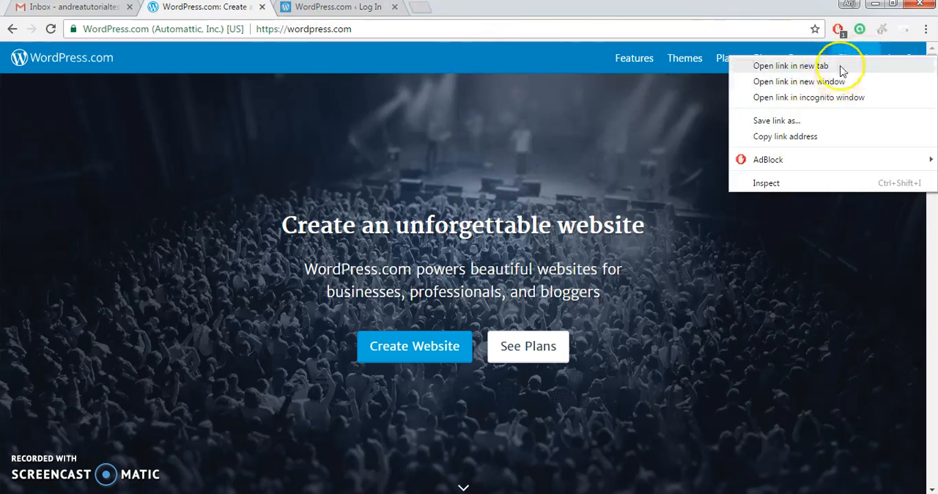
left_click(785, 66)
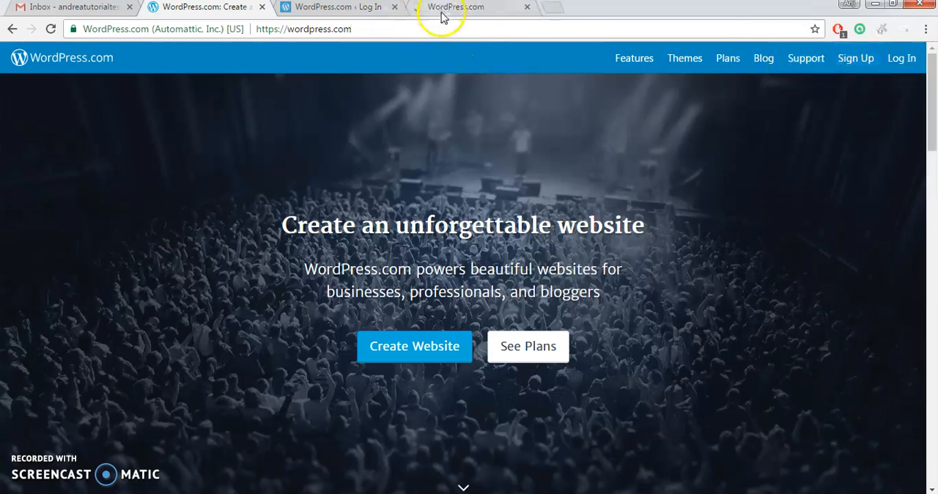
left_click(443, 10)
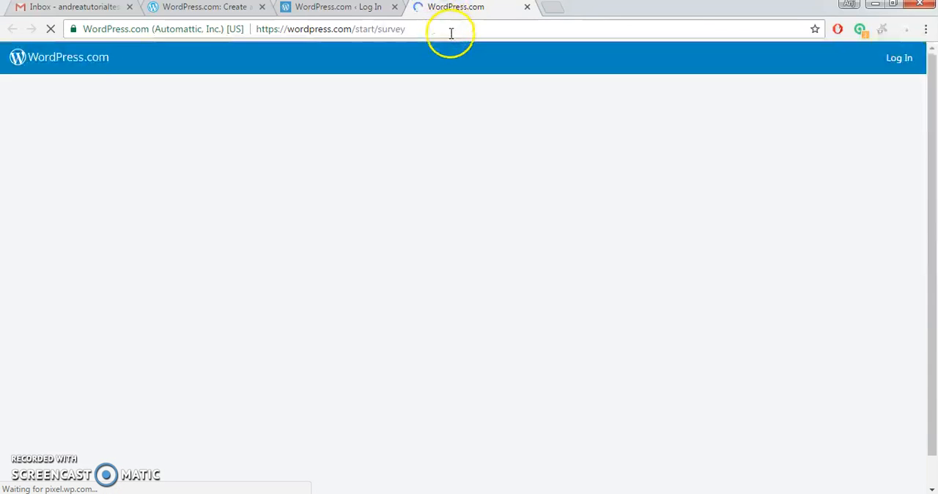
scroll(402, 257, "down", 1)
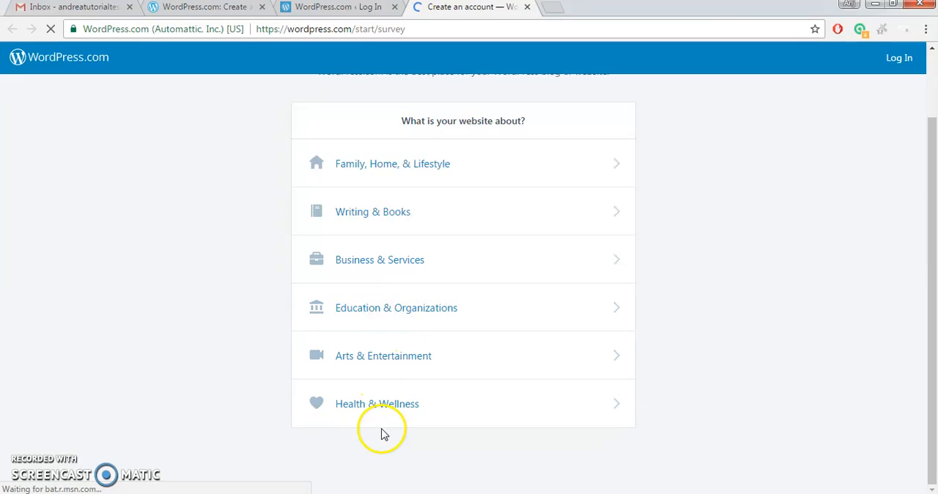
View the Create Website survey from the WordPress.com homepage, and go back to the homepage.
left_click(238, 7)
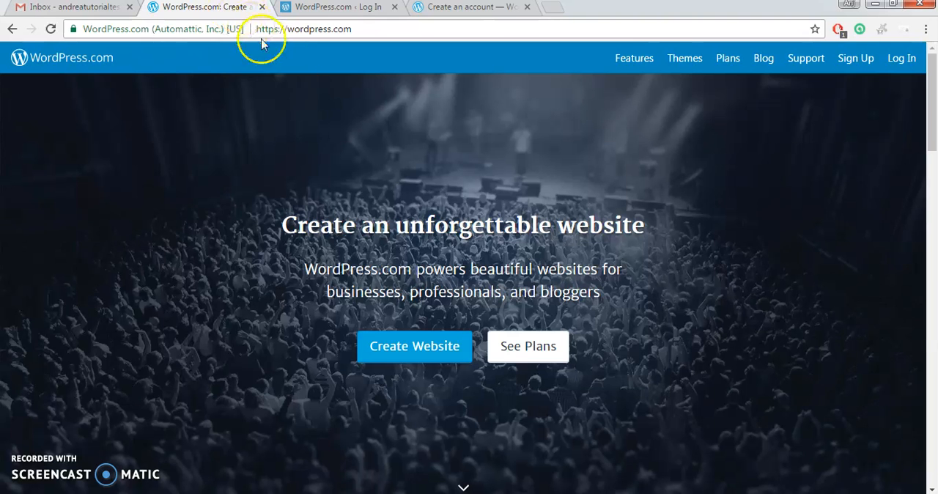
right_click(444, 352)
left_click(400, 352)
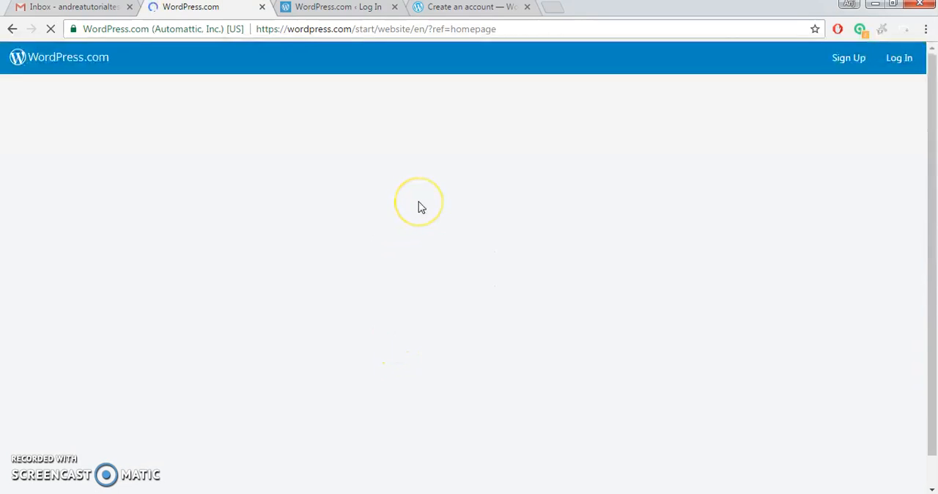
scroll(417, 212, "down", 2)
scroll(396, 232, "up", 2)
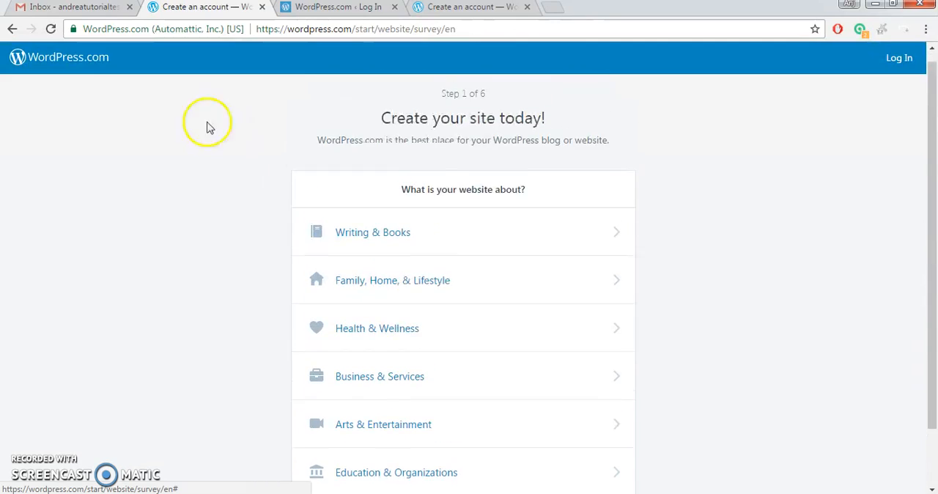
left_click(12, 33)
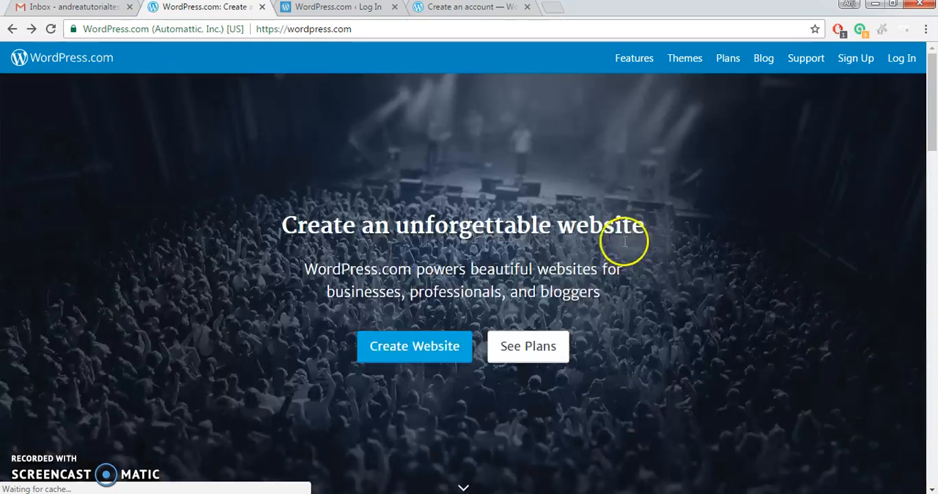
Examine the features of the Free, Premium and Business plans, dismissing the chat notifications.
left_click(528, 353)
scroll(257, 252, "down", 3)
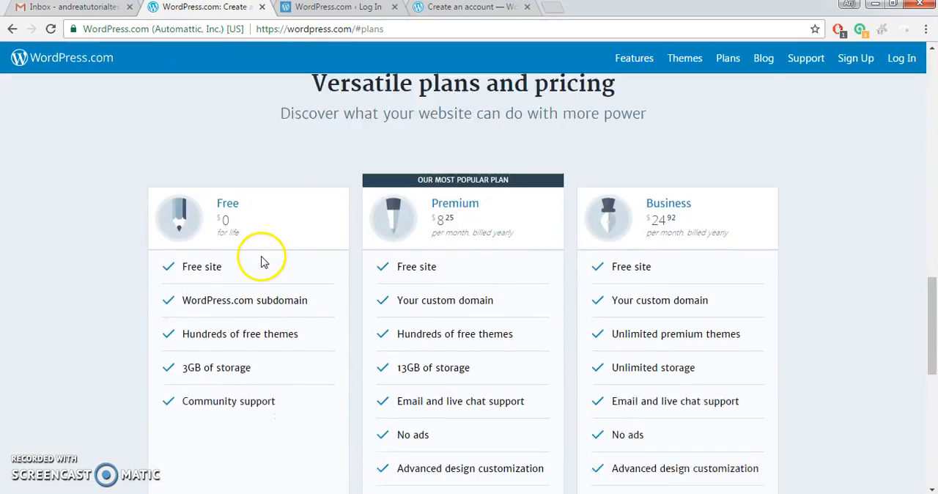
scroll(260, 227, "up", 2)
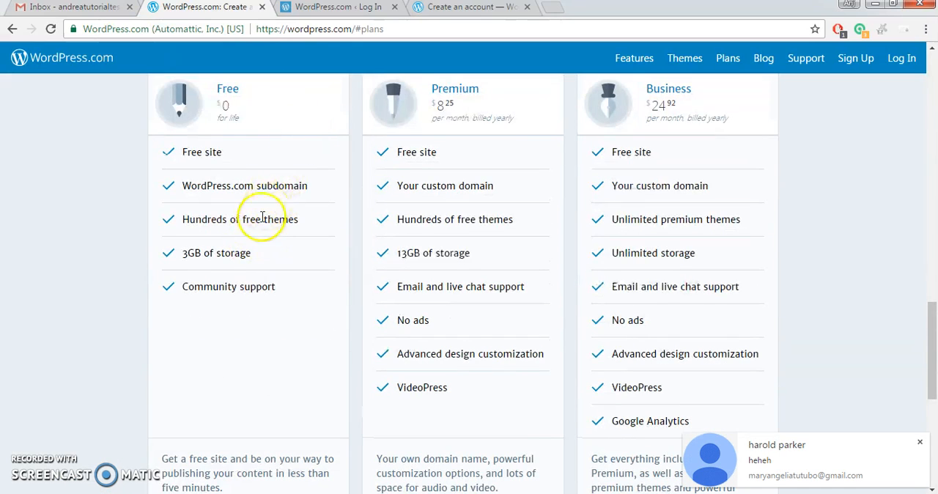
left_click(919, 444)
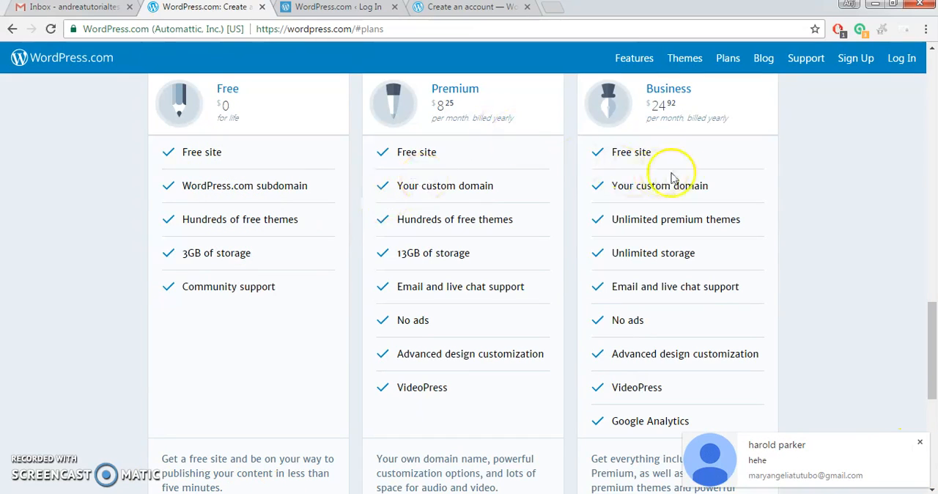
left_click(919, 443)
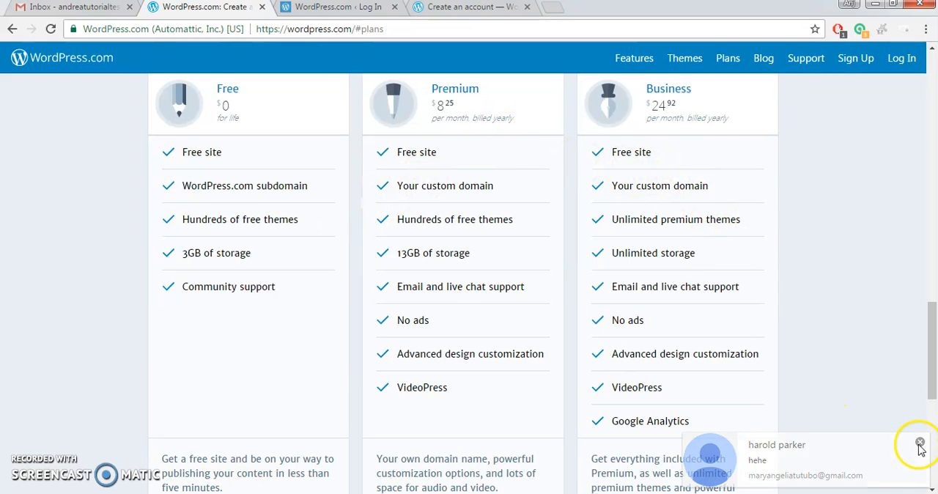
right_click(103, 492)
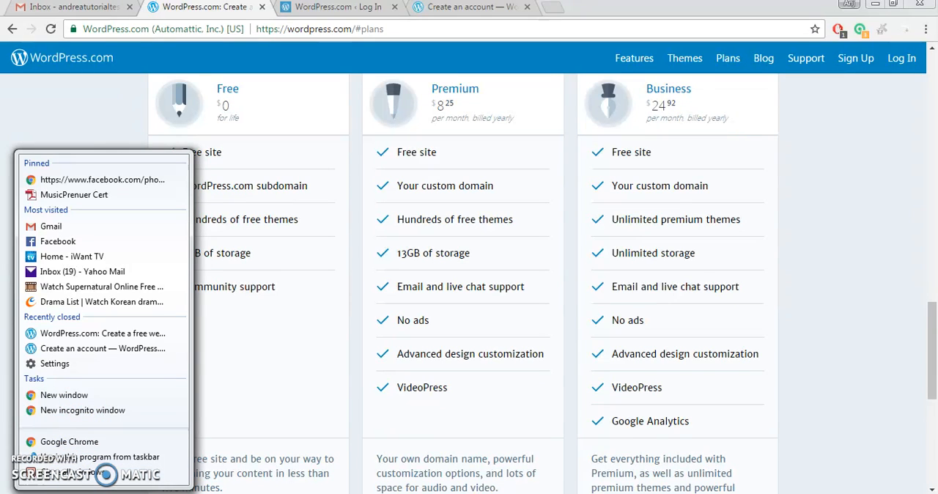
left_click(103, 493)
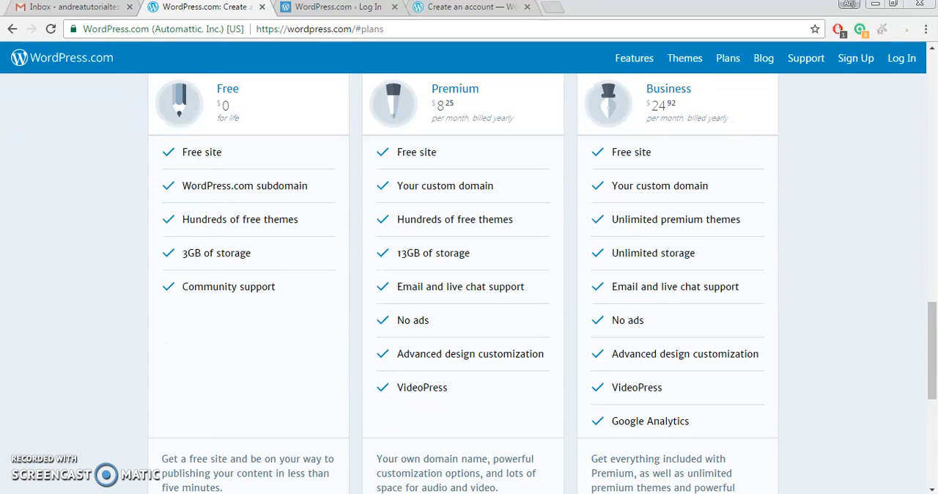
left_click(146, 308)
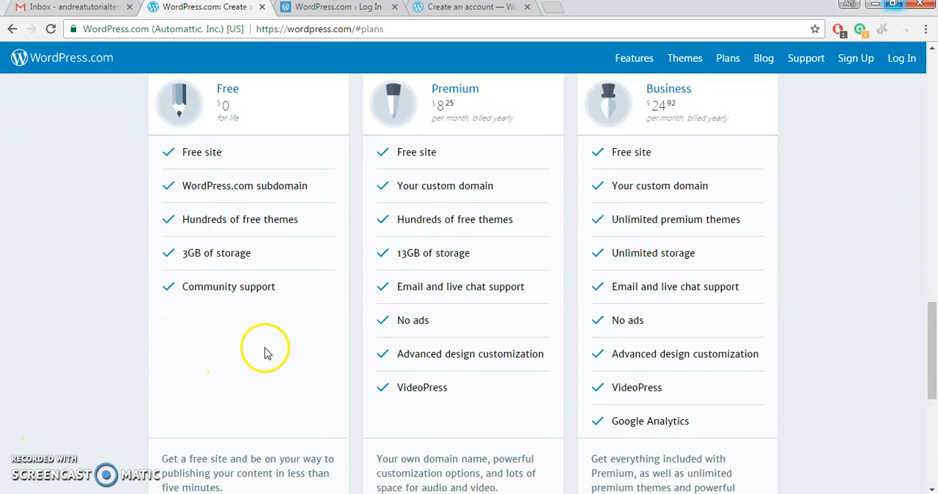
Start creating a website from below the plan comparison and close the extra account-creation tab.
scroll(232, 146, "down", 5)
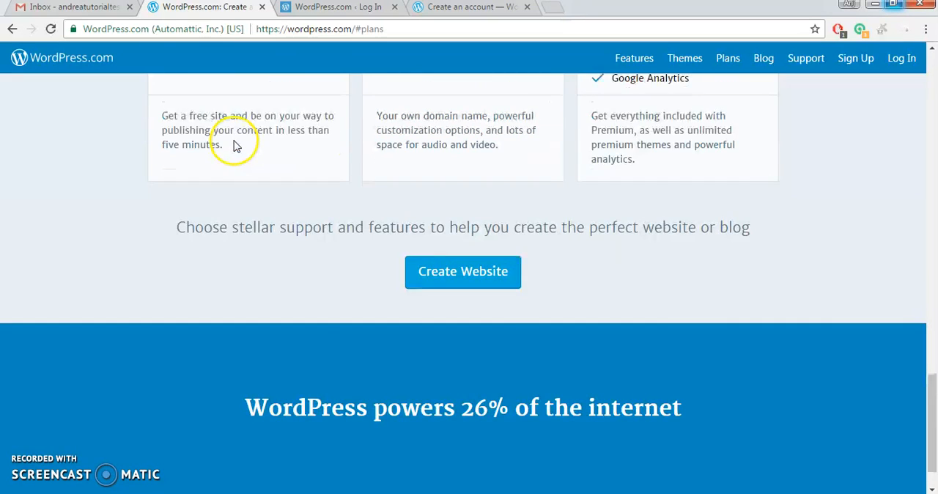
scroll(235, 146, "up", 3)
scroll(377, 282, "down", 3)
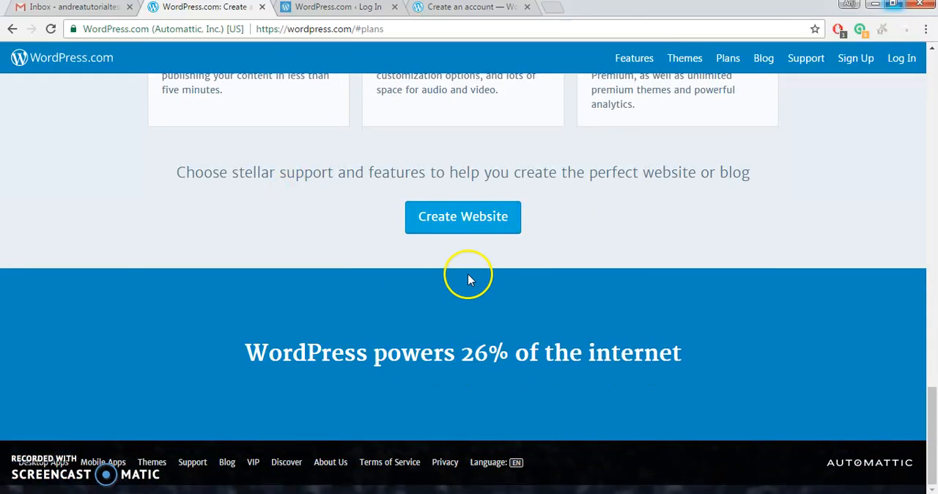
scroll(469, 281, "up", 2)
left_click(471, 355)
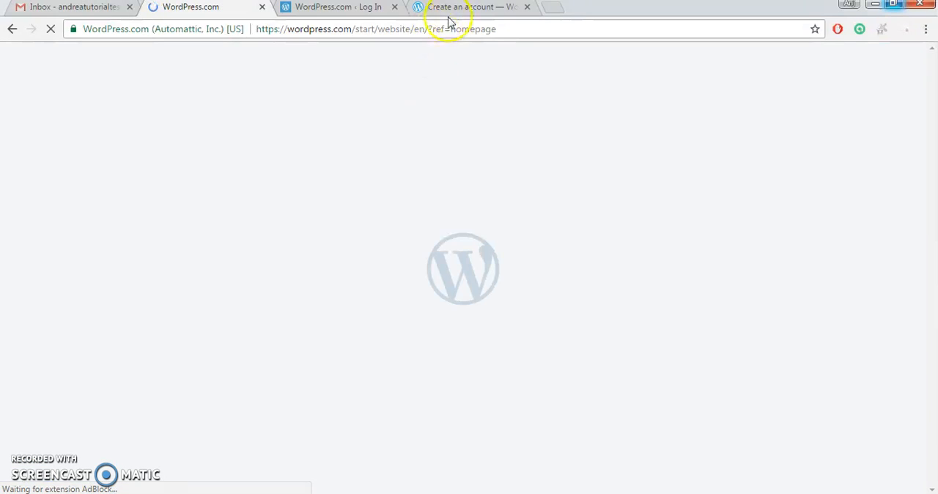
left_click(527, 7)
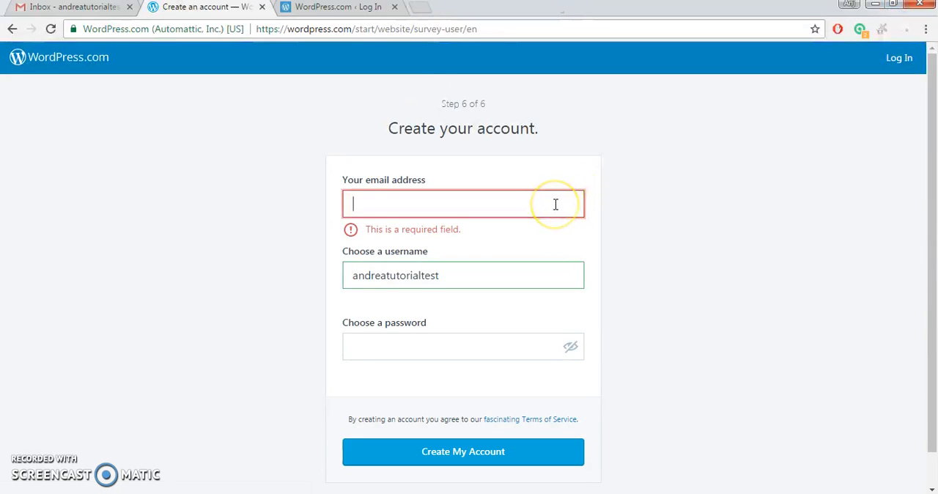
Enter the account's email address, choose a password and submit the form to create the account.
right_click(555, 205)
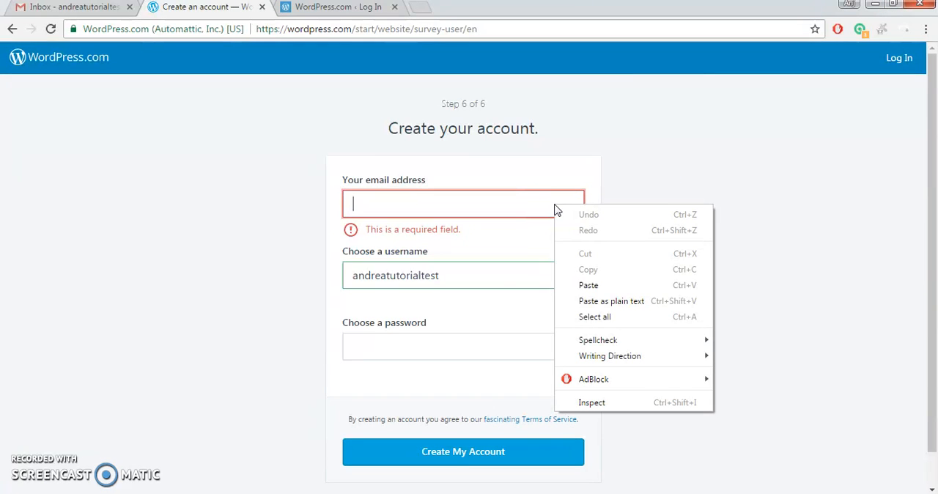
left_click(593, 285)
left_click(481, 271)
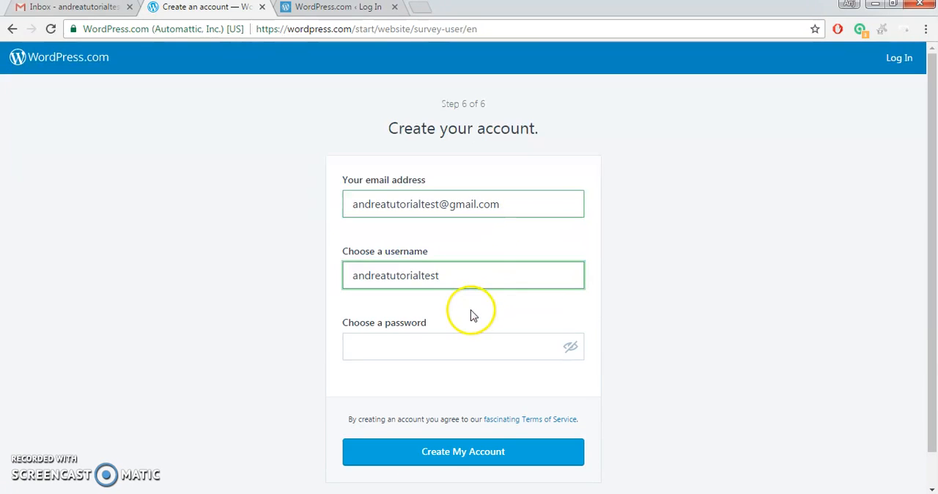
left_click(460, 353)
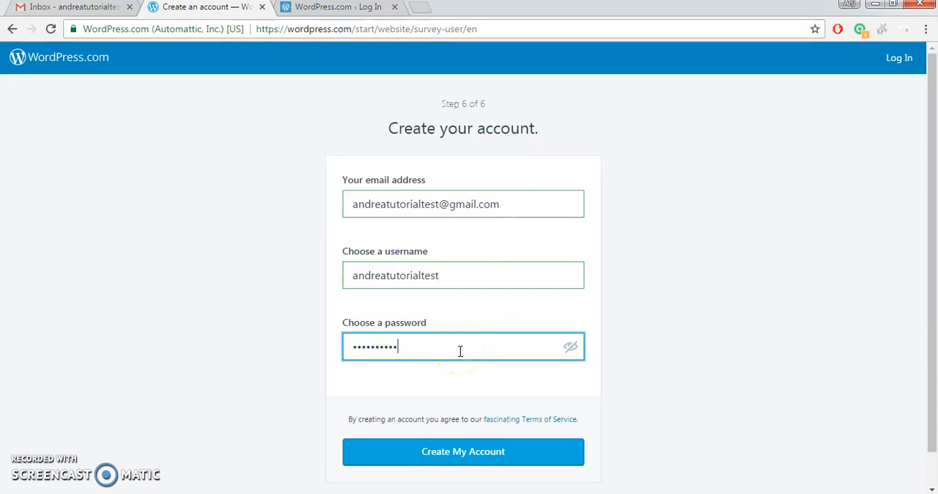
scroll(469, 366, "down", 1)
left_click(470, 419)
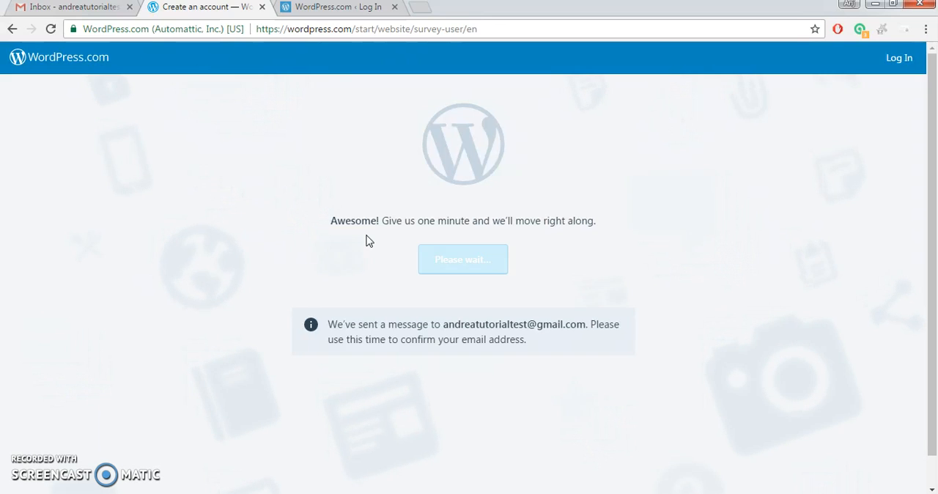
Check the Gmail inbox for the WordPress.com confirmation message and the sign-up page for its progress.
left_click(49, 8)
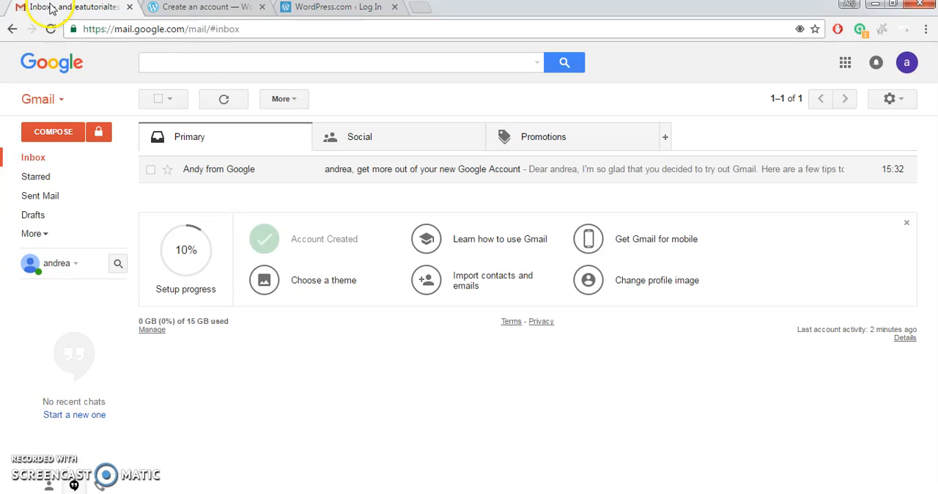
left_click(80, 157)
left_click(187, 9)
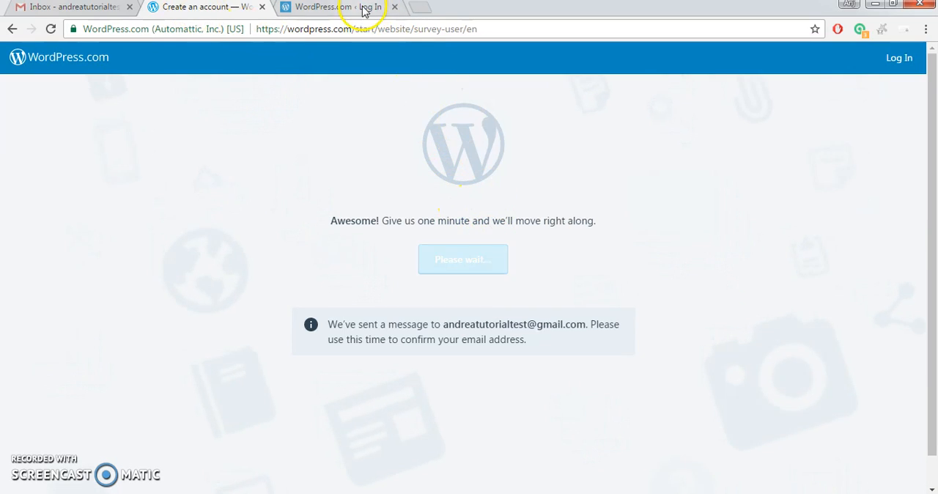
left_click(364, 11)
left_click(82, 8)
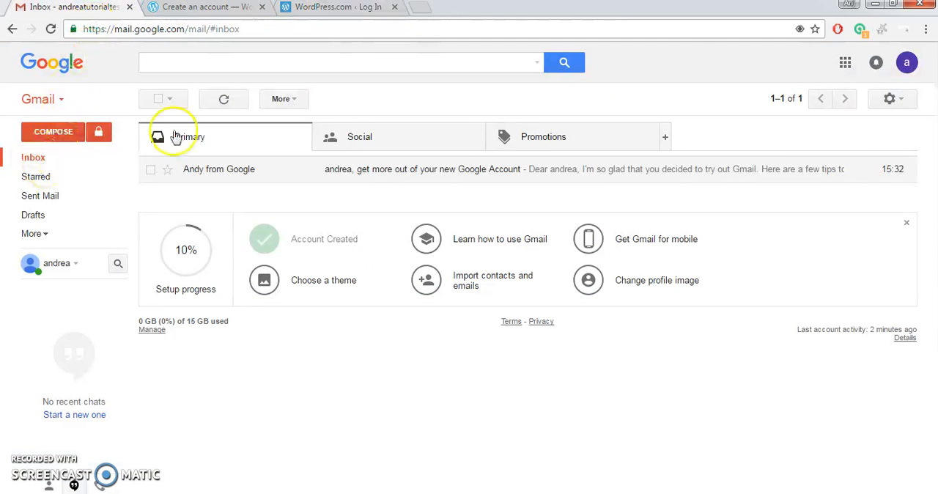
Copy the email address from the Google account details and switch to the WordPress.com log-in page.
left_click(904, 63)
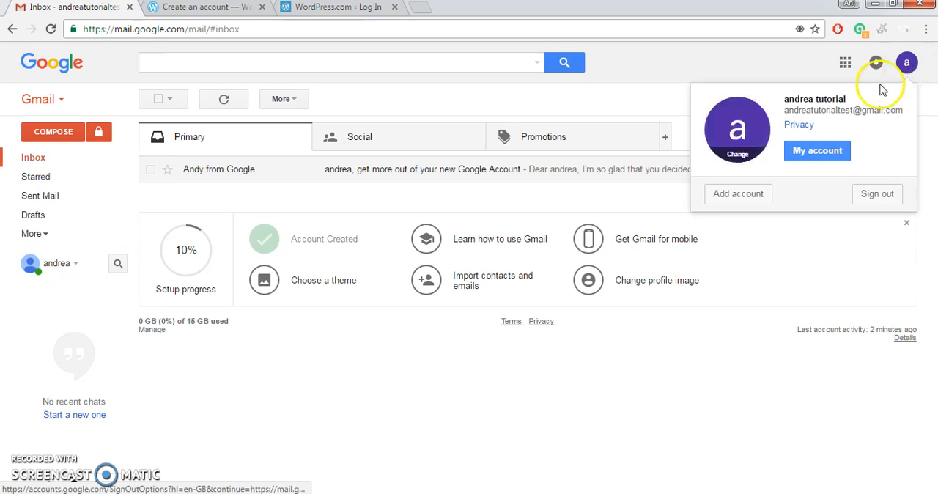
left_click_drag(903, 109, 782, 110)
right_click(824, 115)
left_click(822, 122)
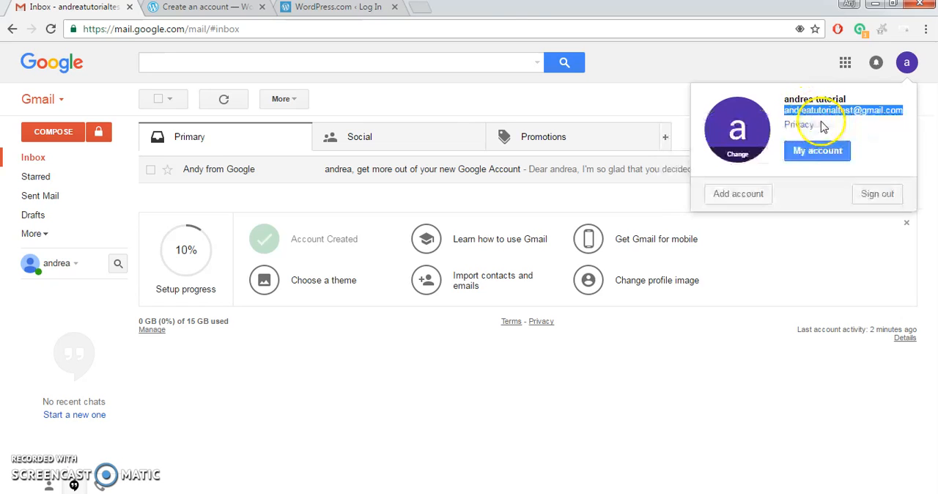
left_click(312, 10)
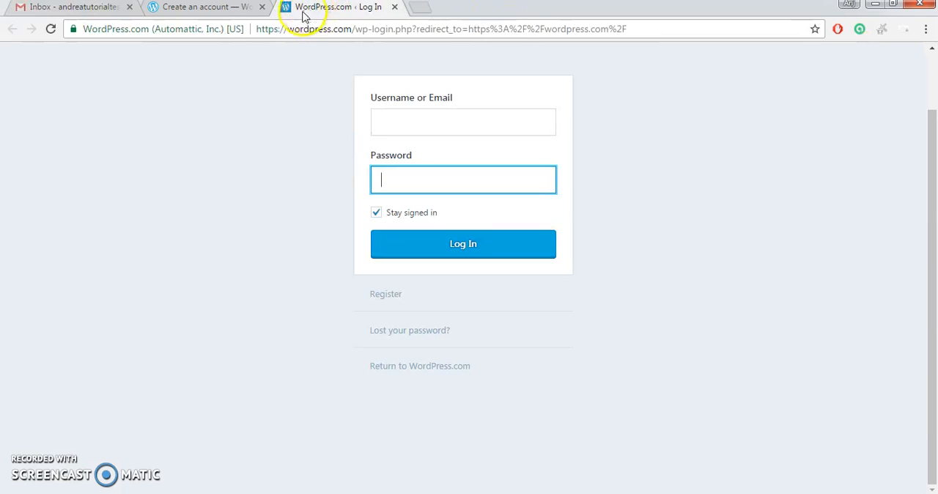
Check the sign-up page and Gmail inbox for the confirmation message, and close the extra WordPress.com log-in tab.
left_click(236, 7)
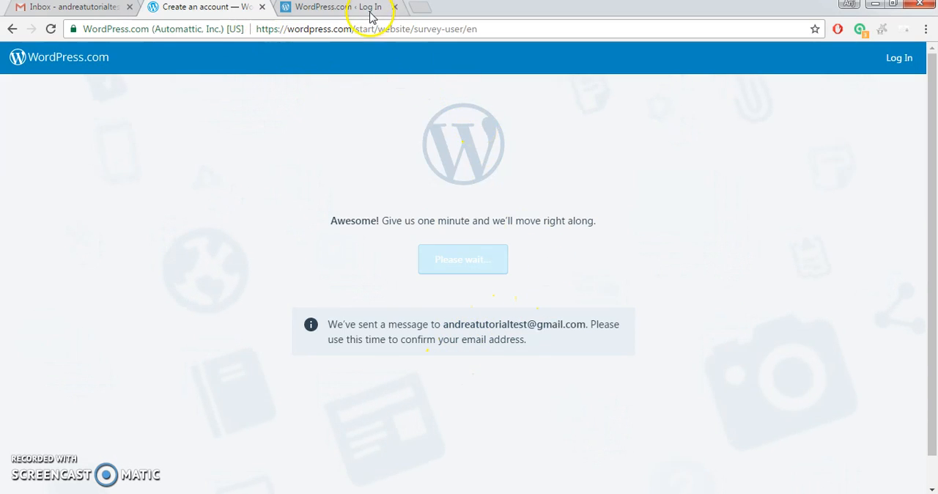
left_click(71, 9)
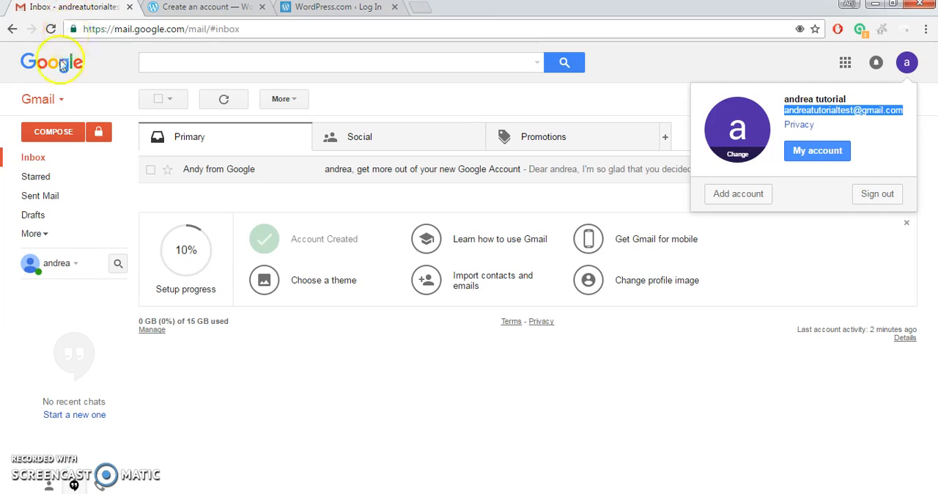
left_click(22, 156)
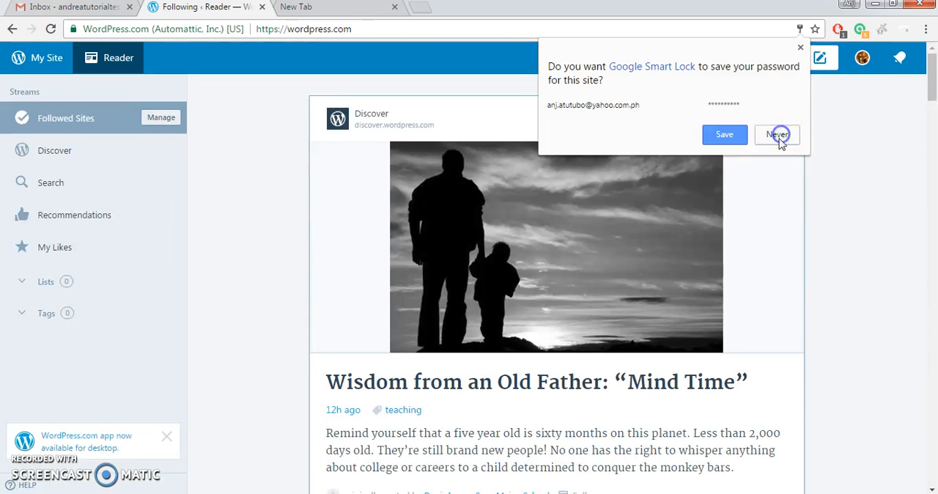
left_click(779, 134)
left_click(126, 129)
left_click(395, 8)
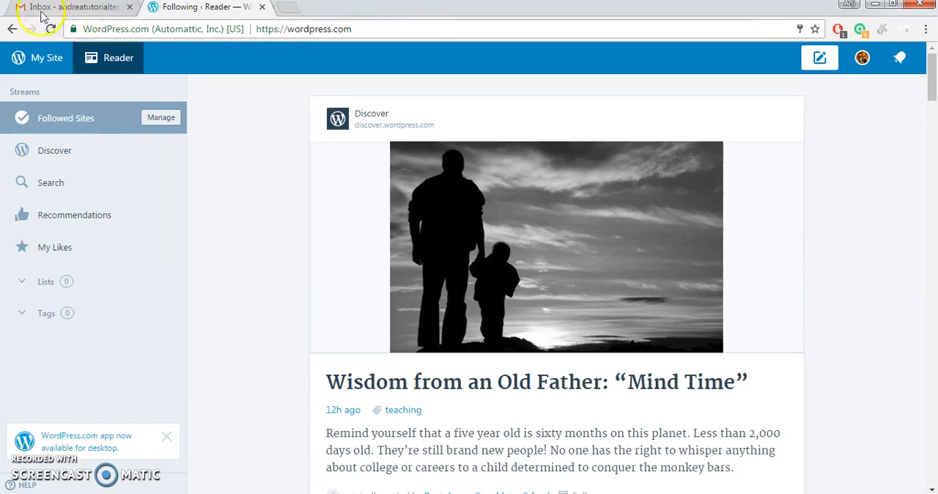
left_click(64, 8)
left_click(35, 156)
left_click(184, 7)
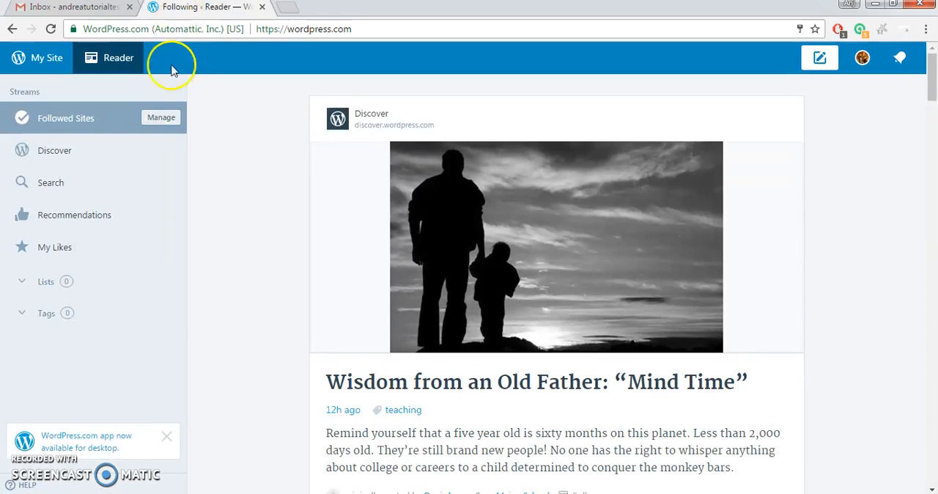
Open the new site's dashboard and examine its posting activity, views, visitors and follower statistics.
left_click(55, 65)
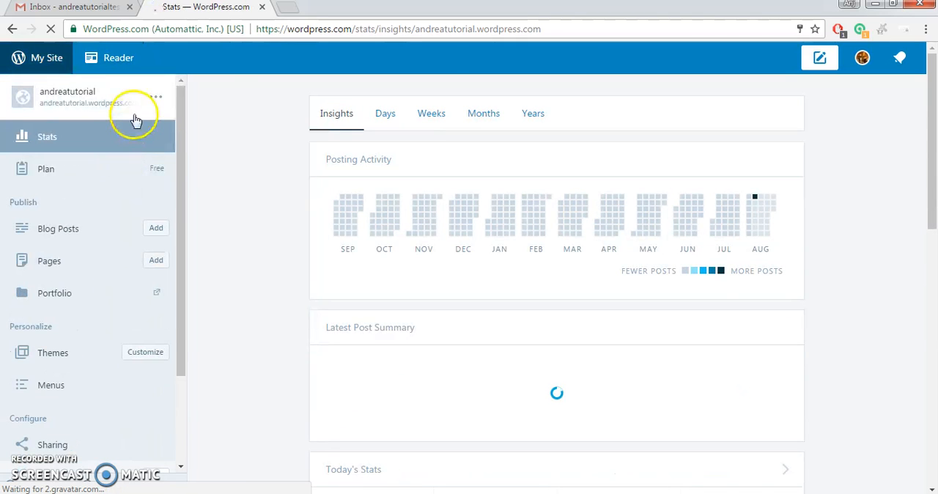
scroll(621, 237, "down", 5)
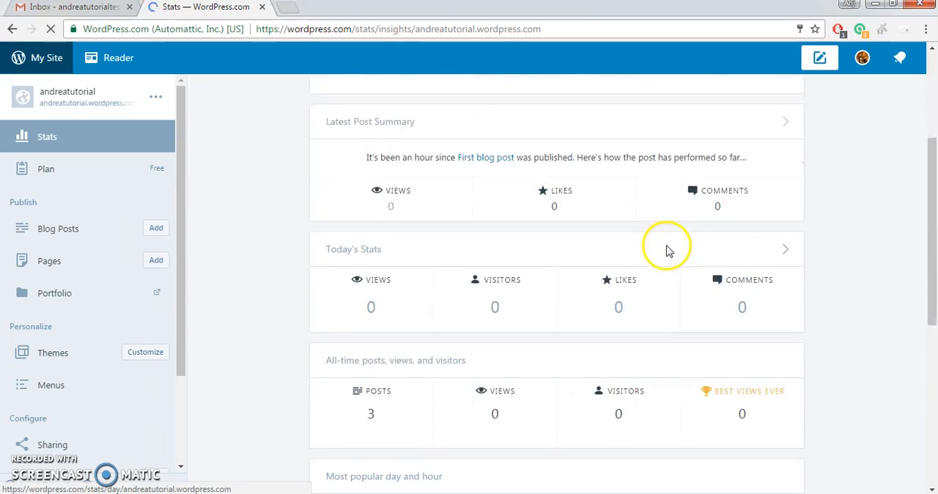
scroll(680, 249, "down", 3)
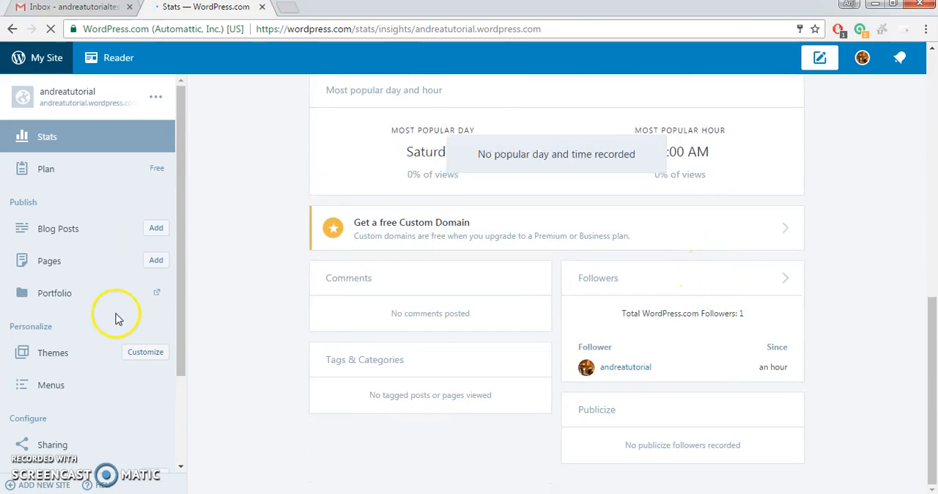
scroll(99, 272, "up", 2)
scroll(106, 260, "up", 1)
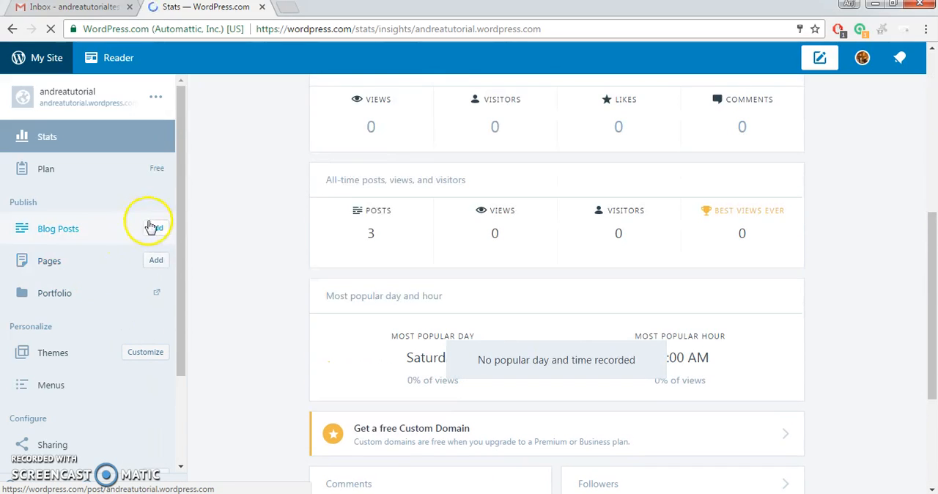
Start a blog post titled with the account holder's first name plus "Tutorial Test" and write a body line welcoming them to "Wordpess Tutorial..".
left_click(155, 233)
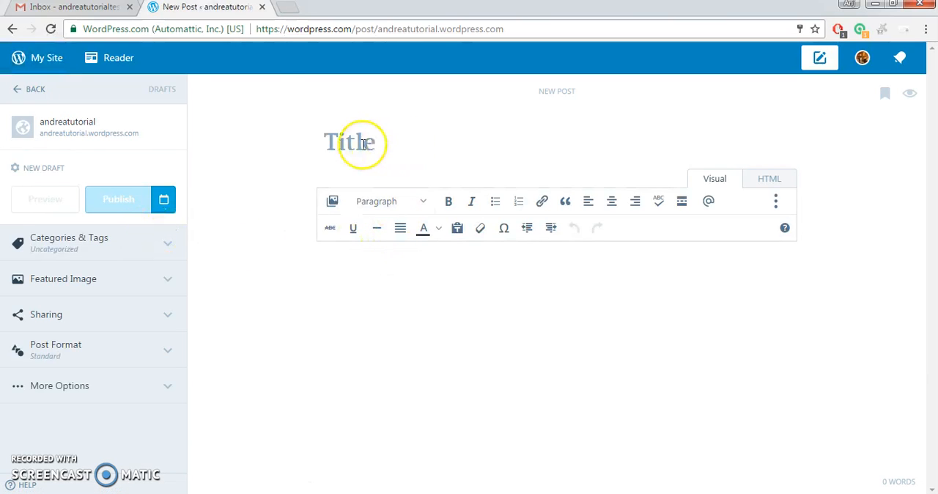
type("Andrea Tutorial Test")
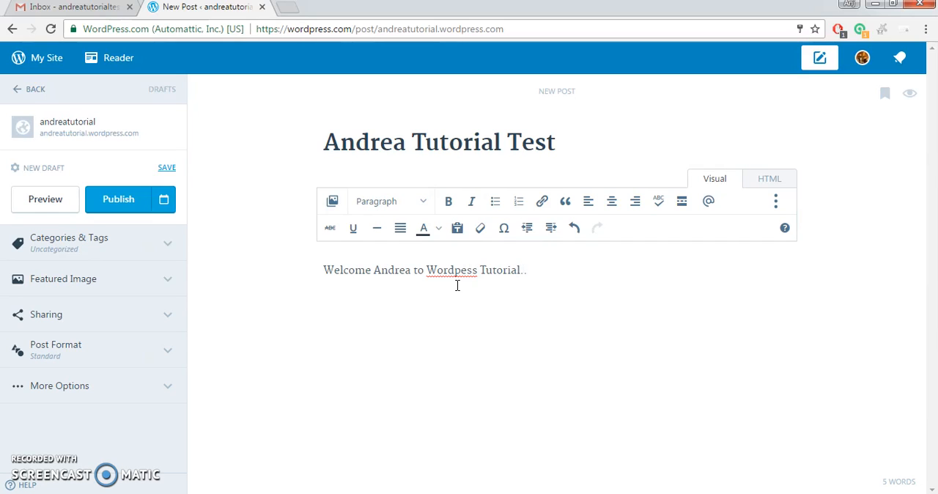
Make the welcome line in the post body bold and italic and format it as a numbered list.
left_click_drag(529, 276, 325, 269)
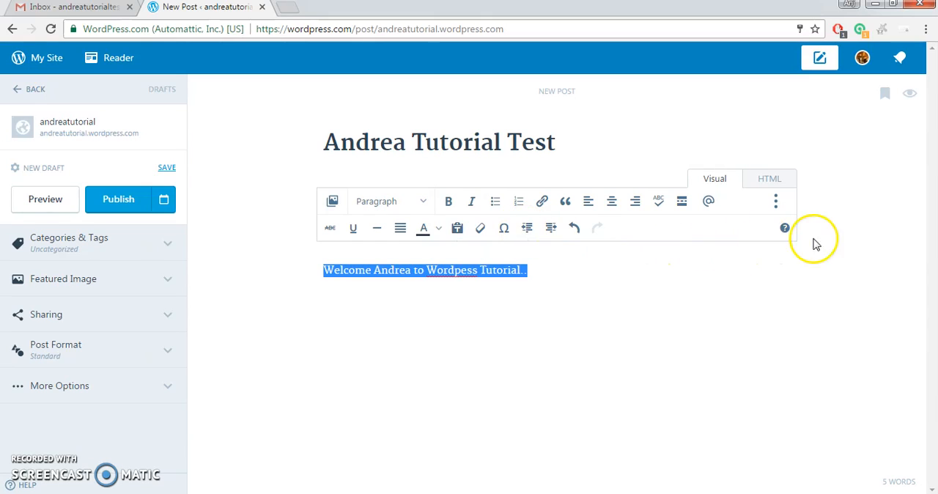
left_click(776, 208)
left_click(776, 208)
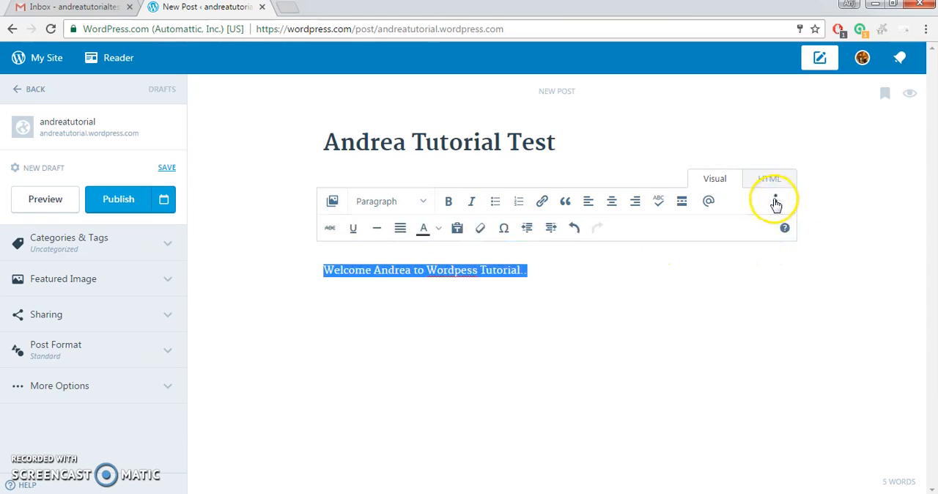
left_click(449, 205)
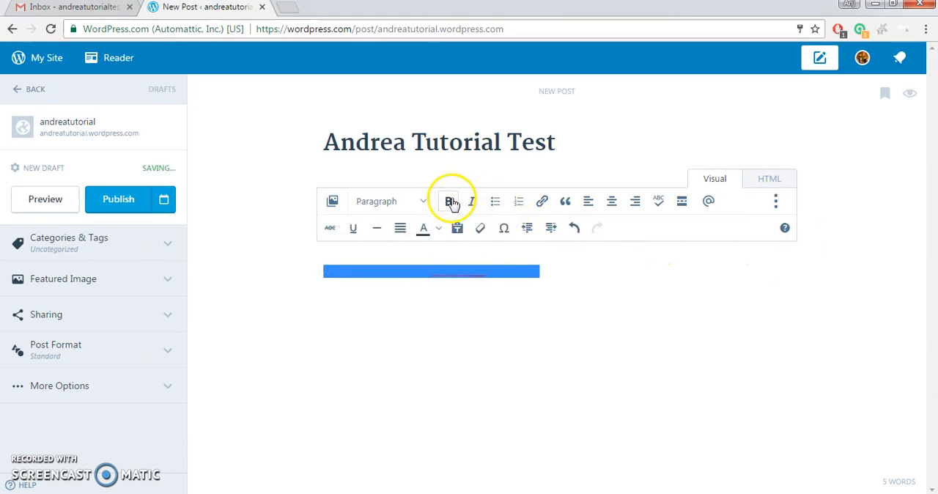
left_click(472, 206)
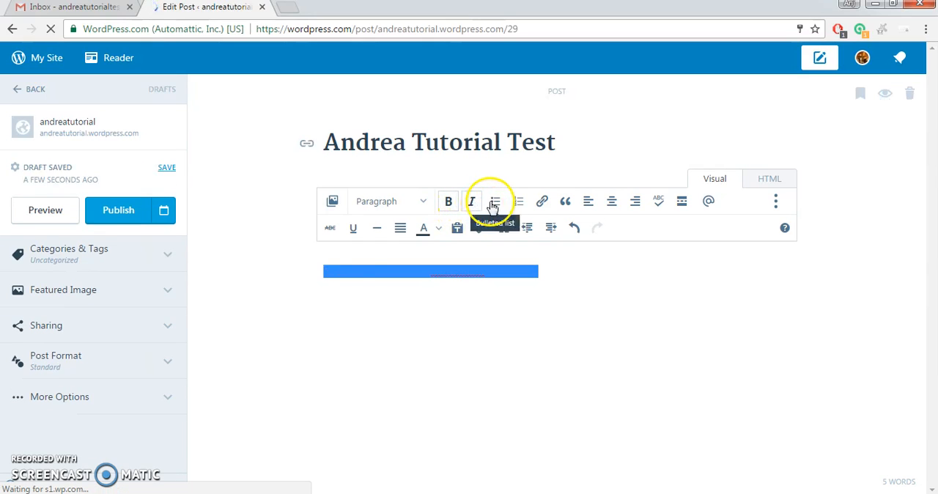
left_click(495, 206)
left_click(525, 206)
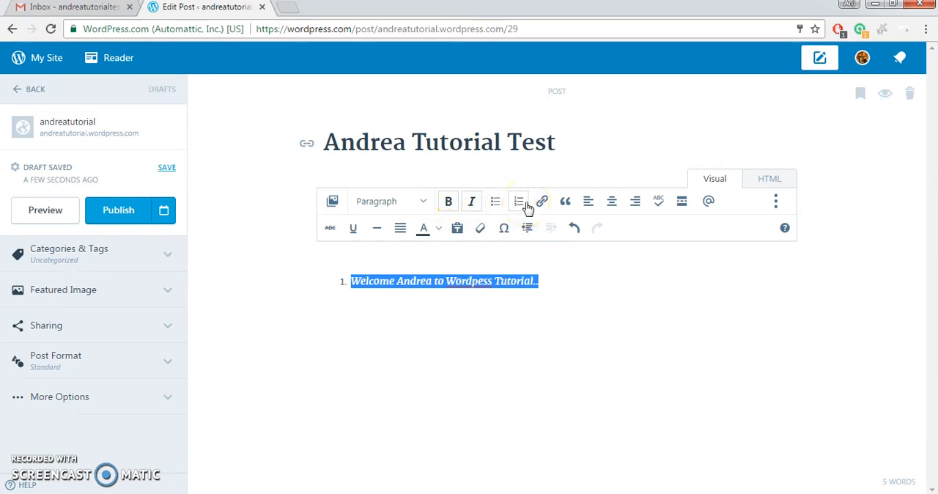
Link the numbered welcome line to the site's existing Blog page.
left_click(541, 205)
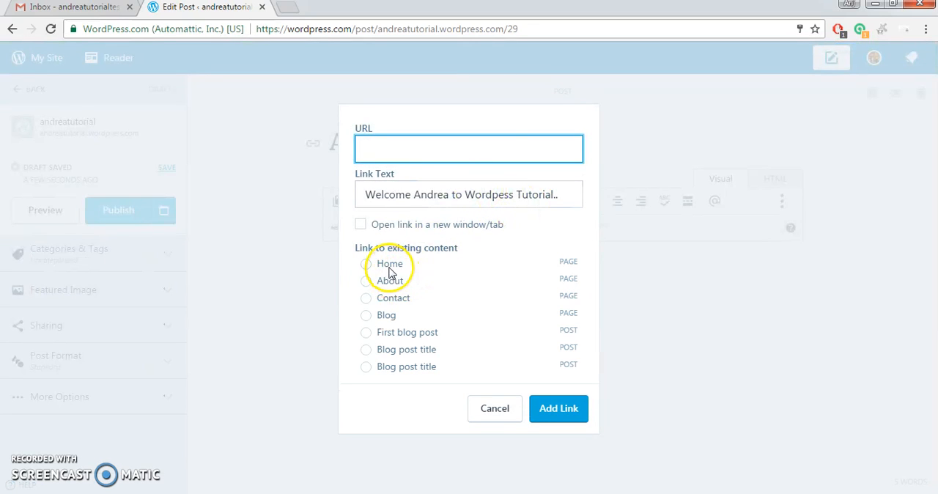
left_click(389, 265)
left_click(381, 315)
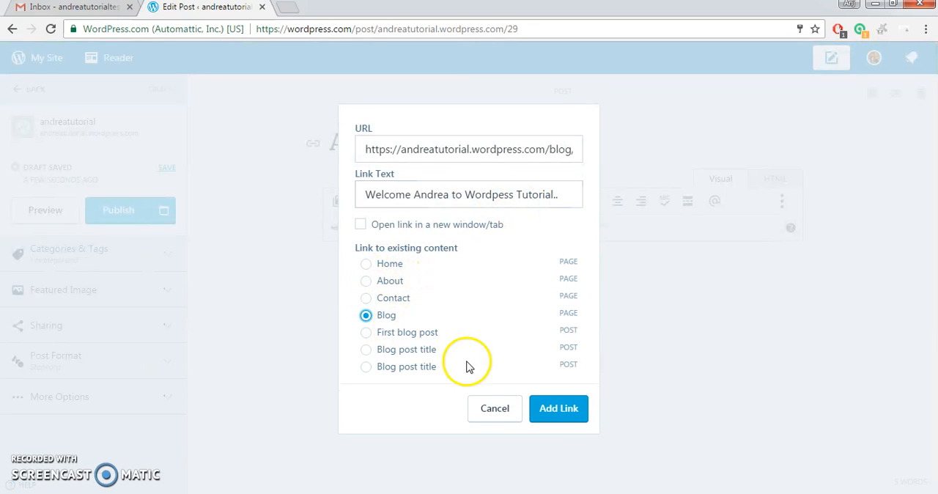
left_click(558, 409)
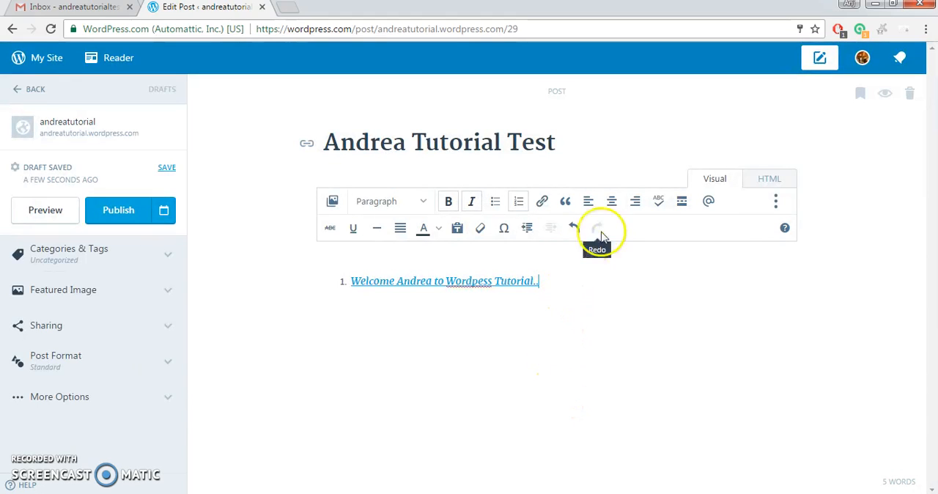
Format the linked line as a left-aligned blockquote, trying centre and right alignment, and run proofreading on the post.
left_click(565, 202)
left_click(589, 204)
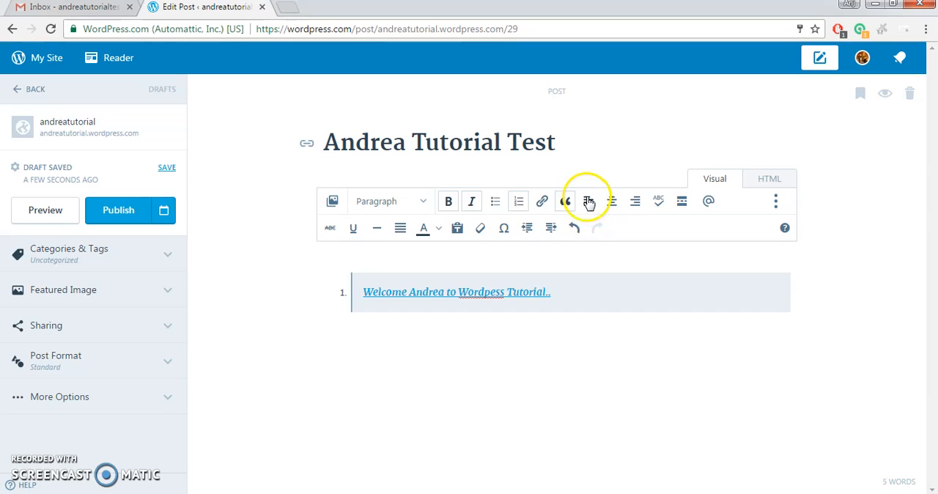
left_click(612, 206)
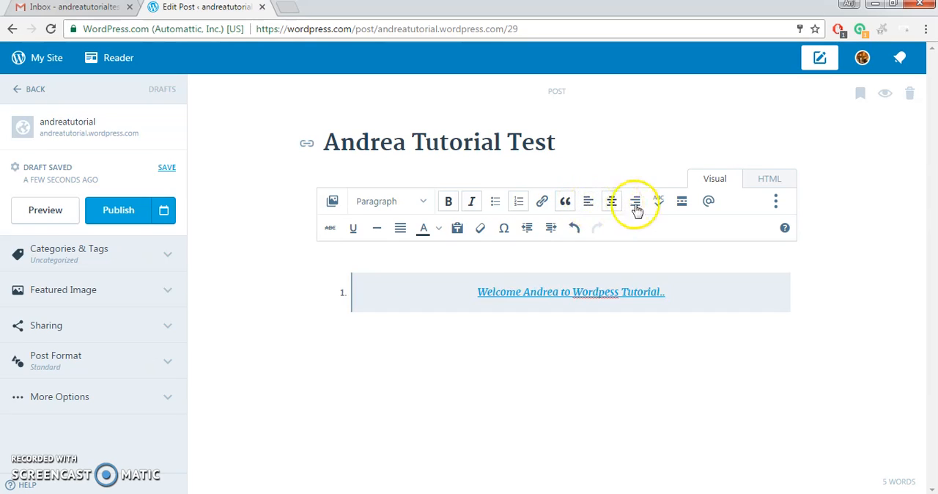
left_click(634, 205)
left_click(654, 208)
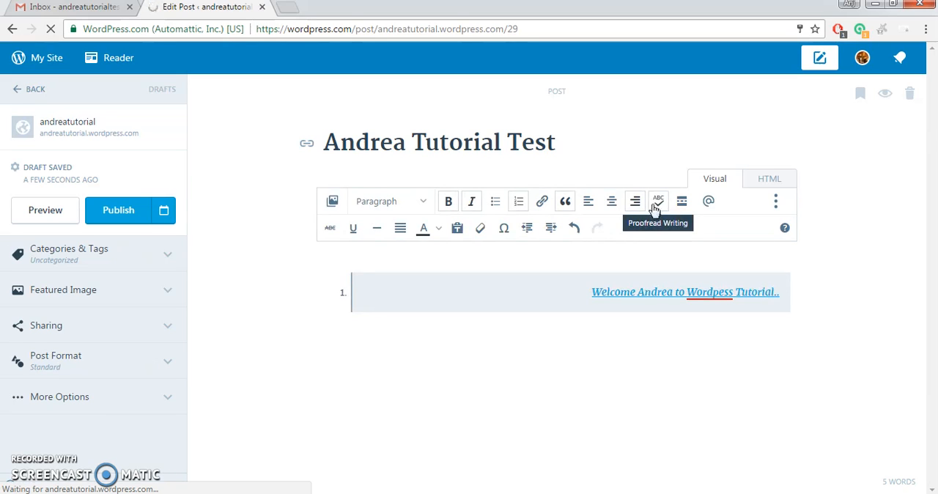
left_click(587, 212)
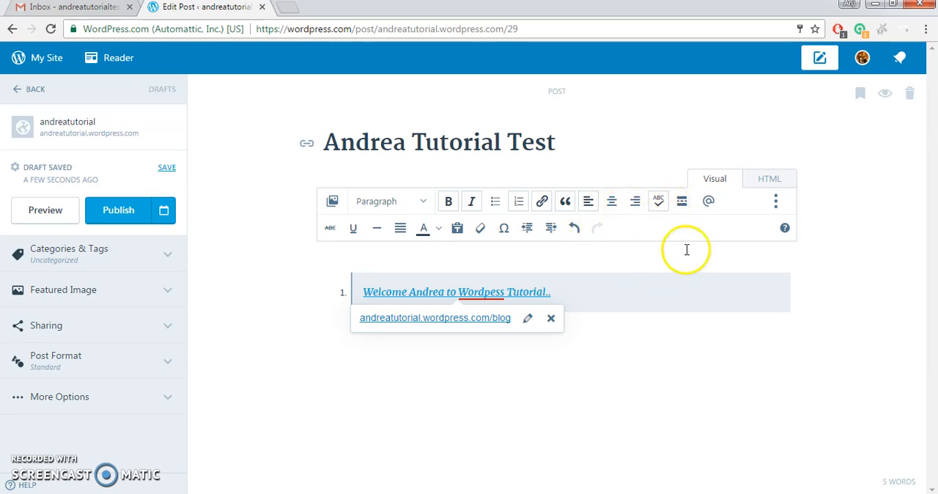
Insert a Read More break below the blockquote and add the text "ddddddd" under it.
left_click(681, 208)
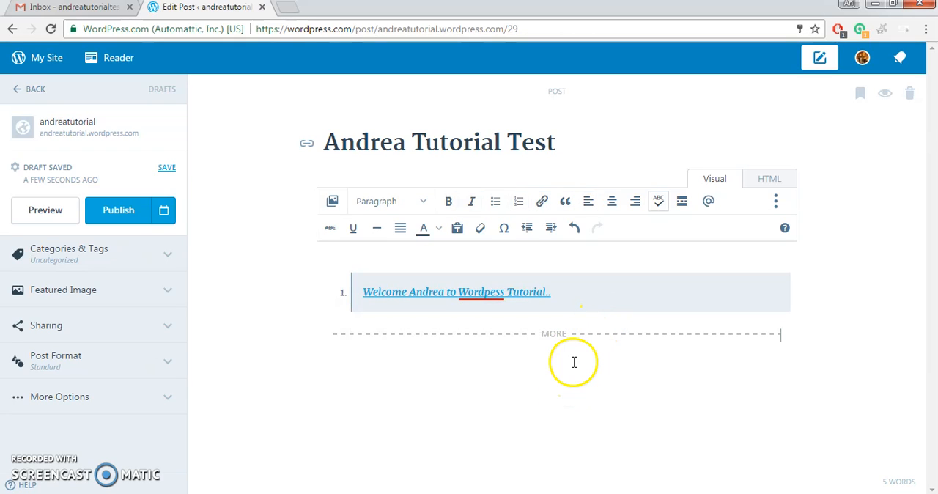
type("ddddddd")
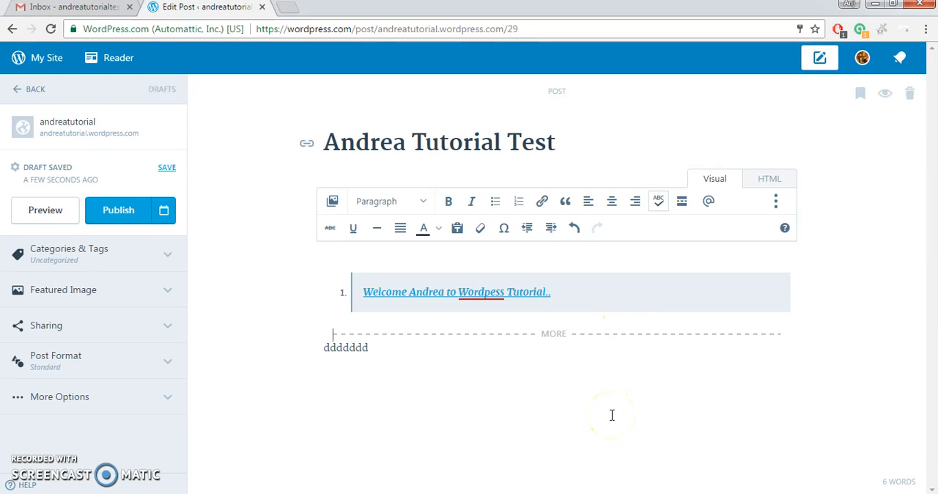
Look at the available text colours and turn on plain-text pasting for the post, acknowledging the notice.
left_click(439, 231)
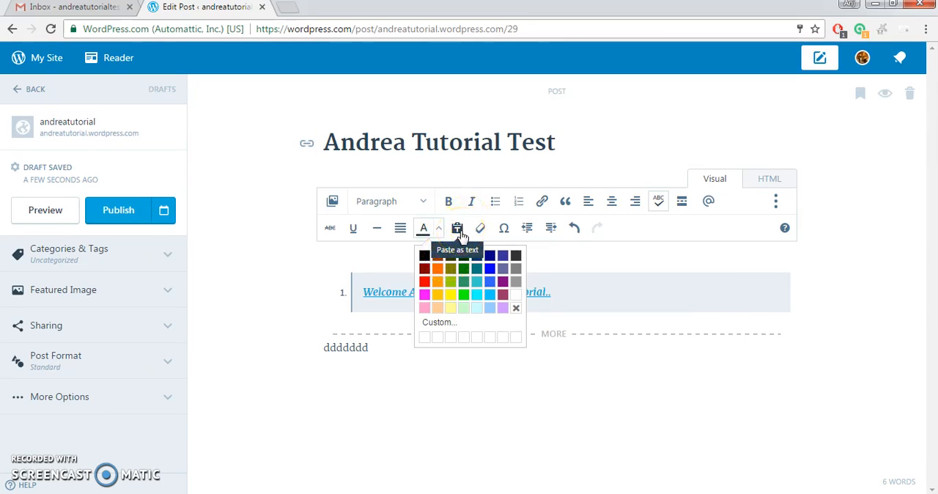
left_click(459, 233)
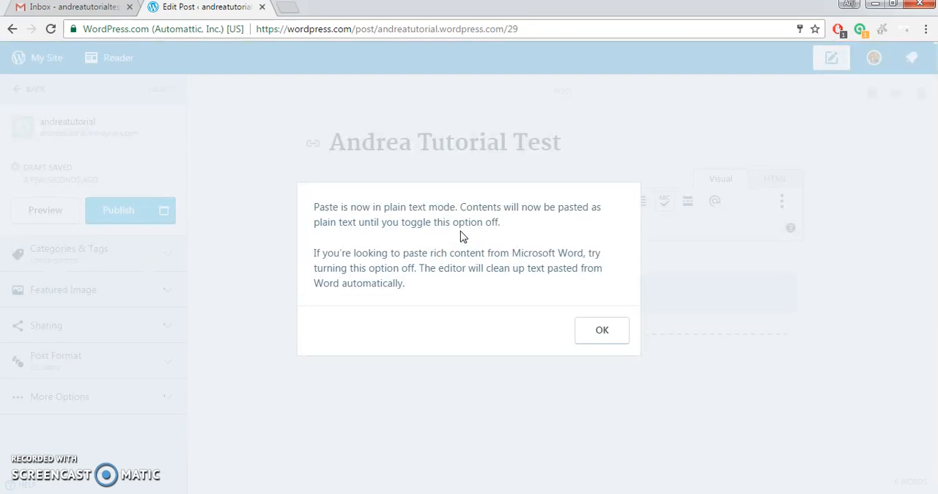
left_click(602, 331)
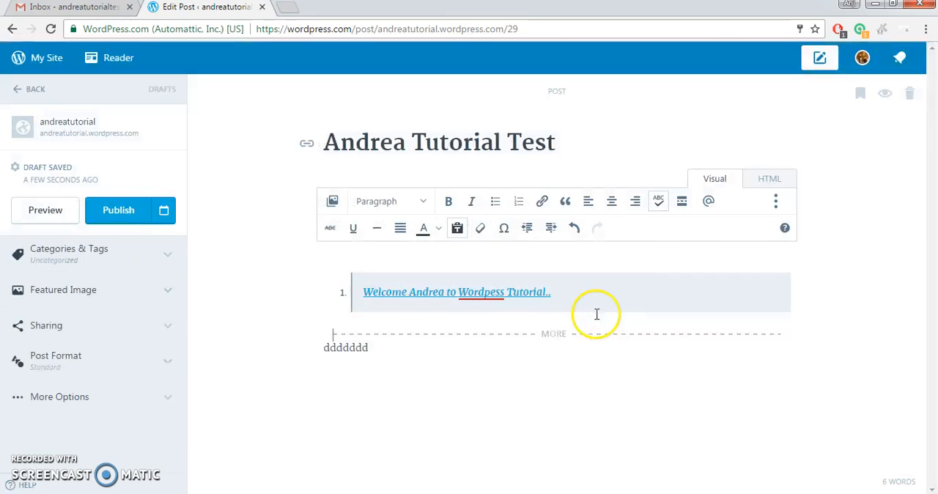
Look through the special characters available for the post and close the list without inserting one.
left_click(508, 239)
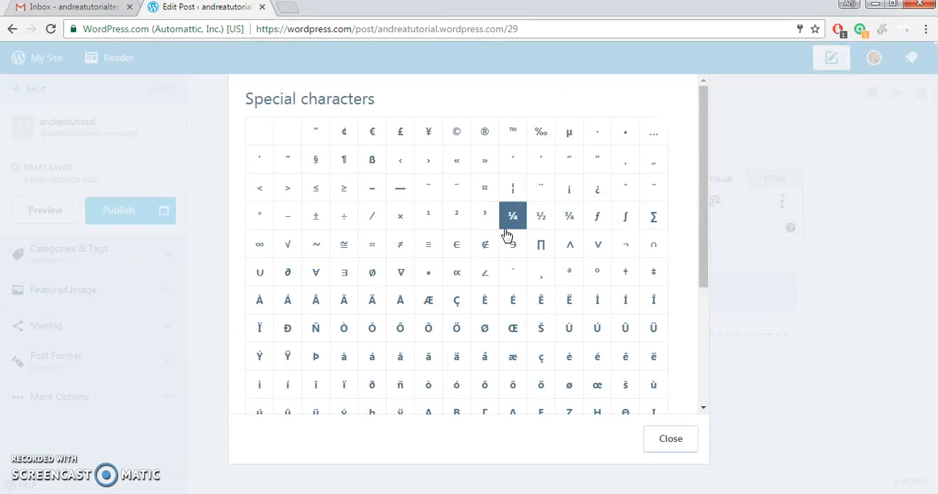
scroll(517, 263, "down", 3)
left_click(682, 447)
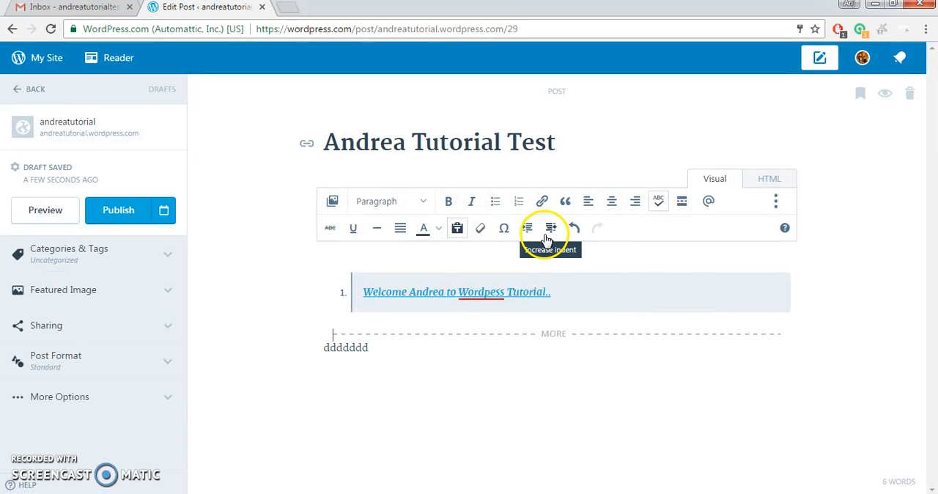
Try increasing and decreasing the indent of the text below the Read More break, and test undo and redo.
left_click(550, 235)
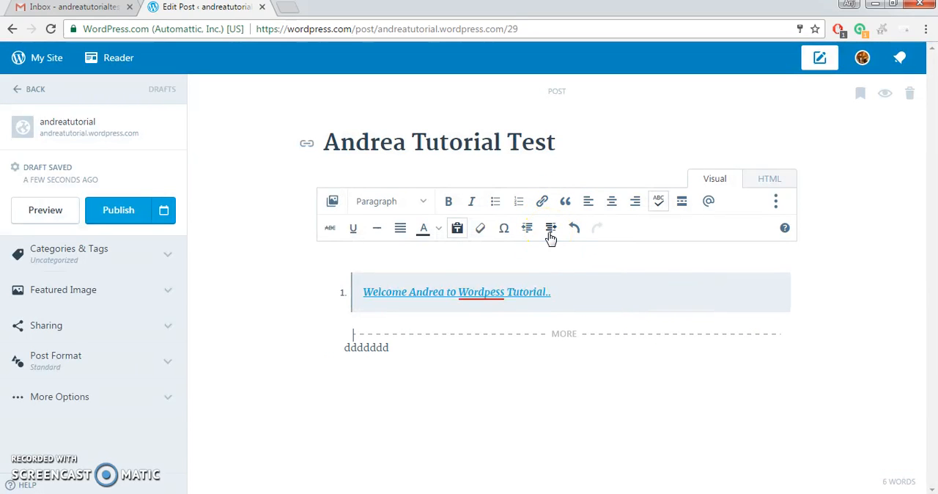
left_click(529, 235)
left_click(575, 233)
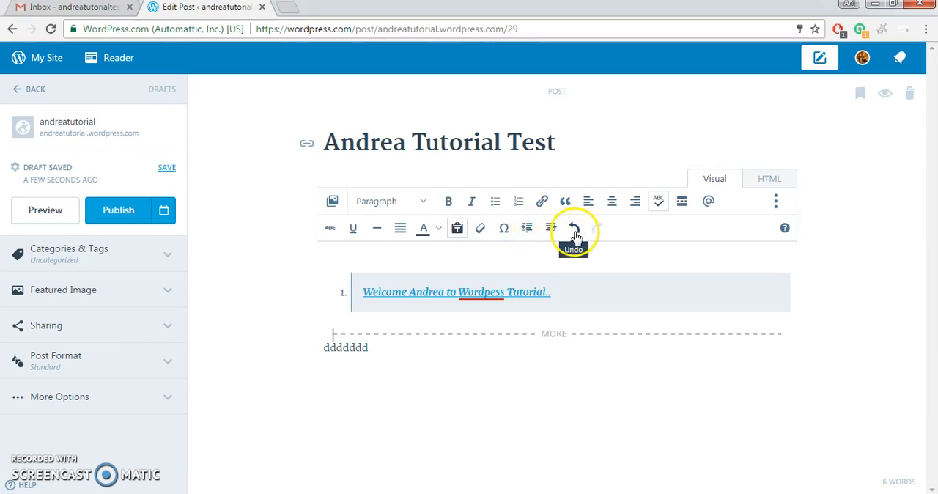
left_click(574, 233)
left_click(597, 233)
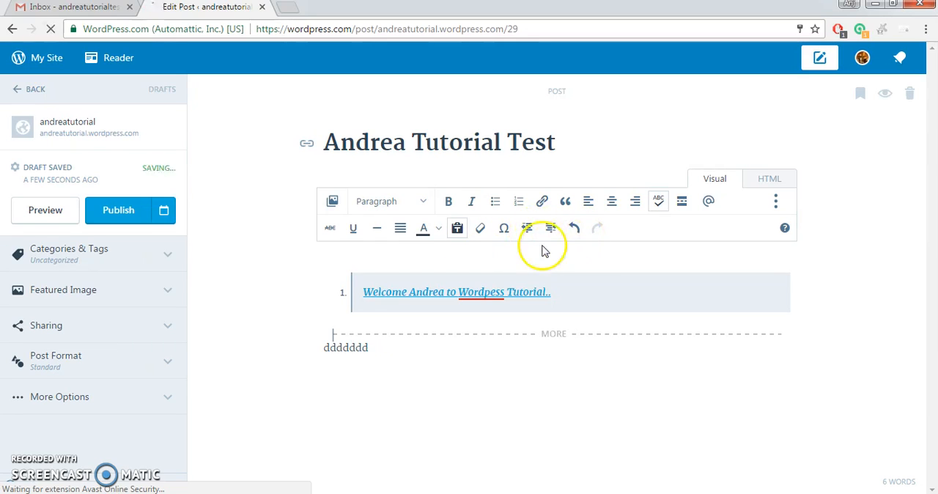
Replace the placeholder text below the Read More break with "This is my first blog ..".
left_click_drag(389, 349, 327, 360)
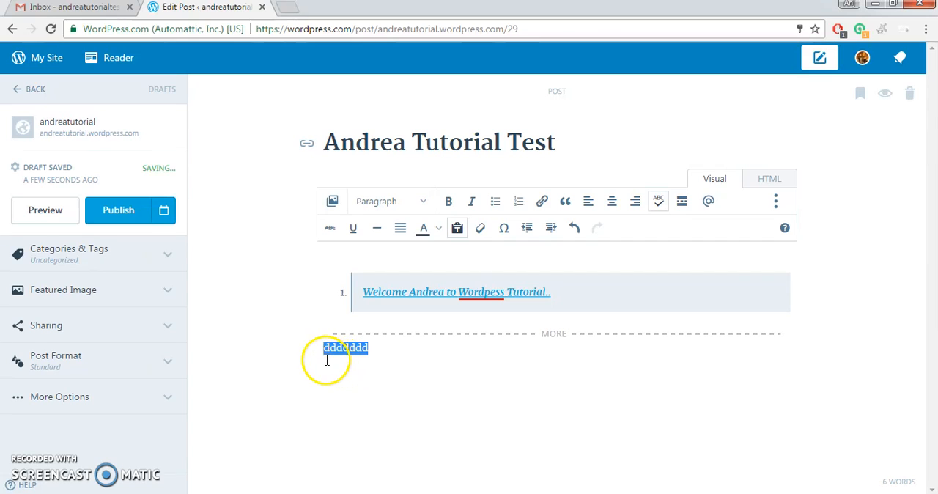
type("This is my first blog ..")
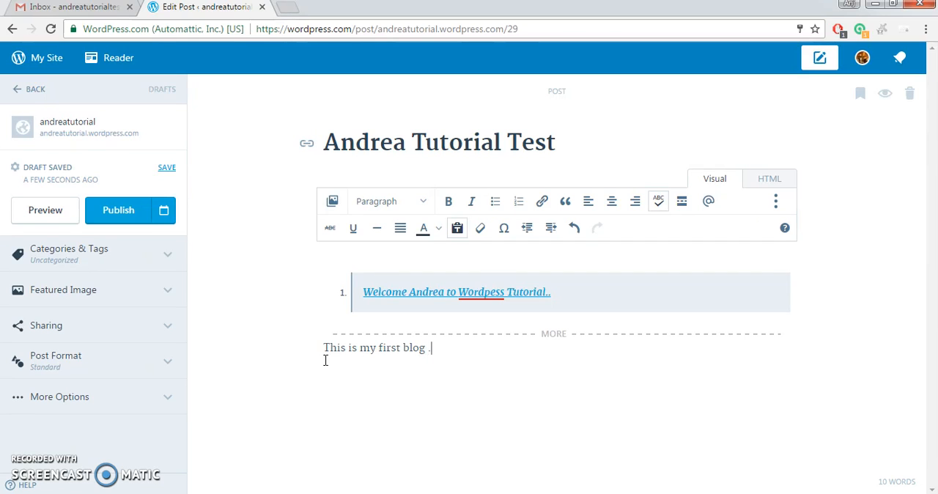
Preview the draft post, look over the whole page, and close the preview.
left_click(68, 210)
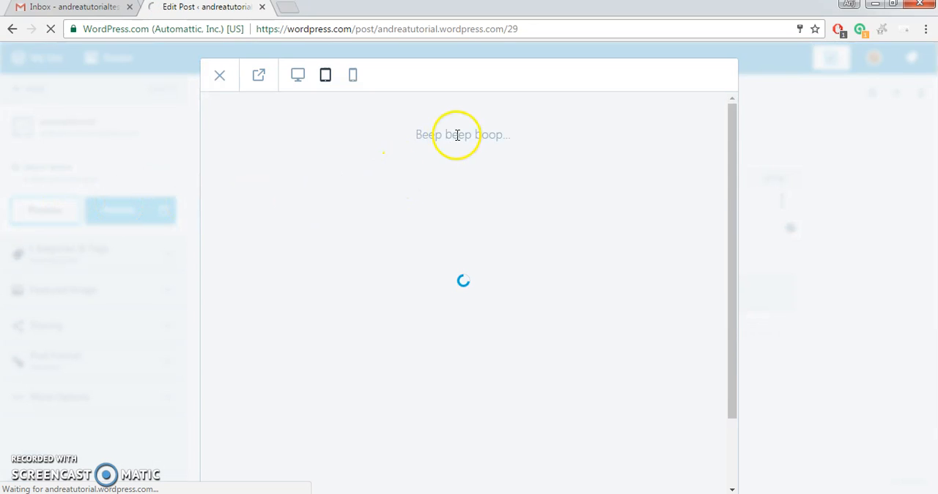
scroll(475, 216, "down", 5)
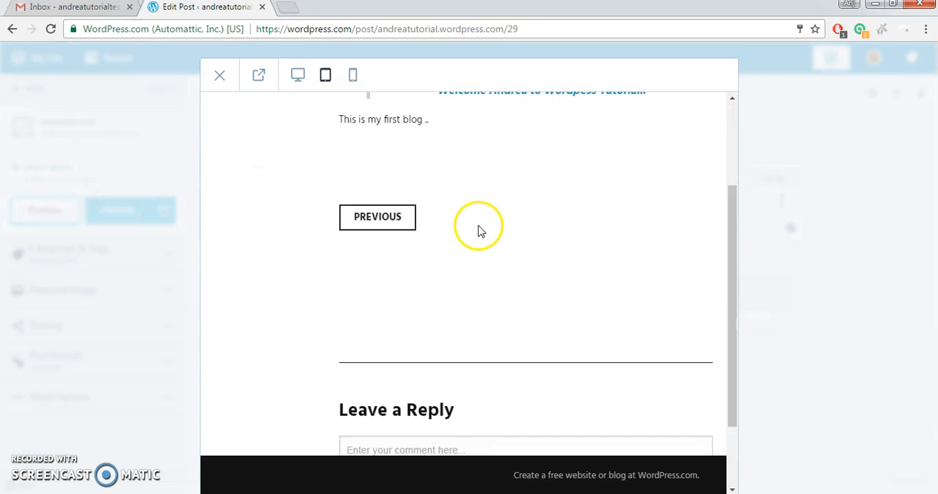
scroll(481, 239, "up", 3)
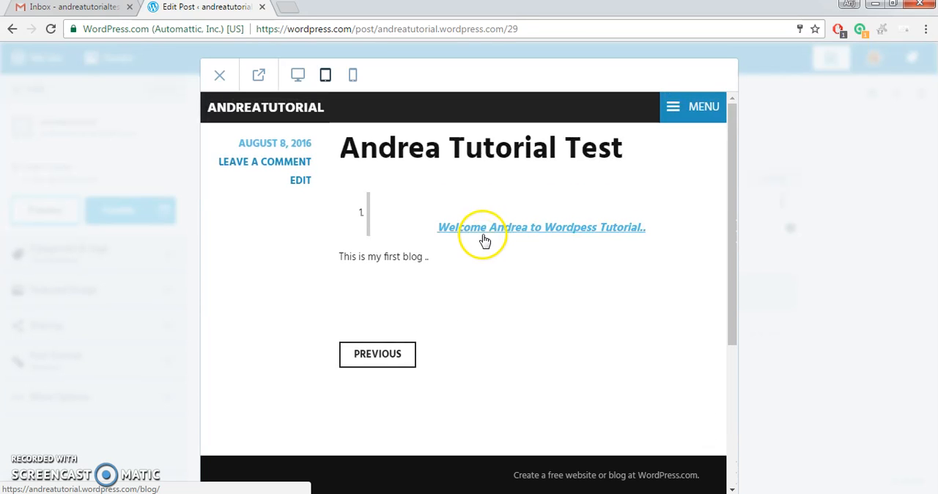
left_click(774, 161)
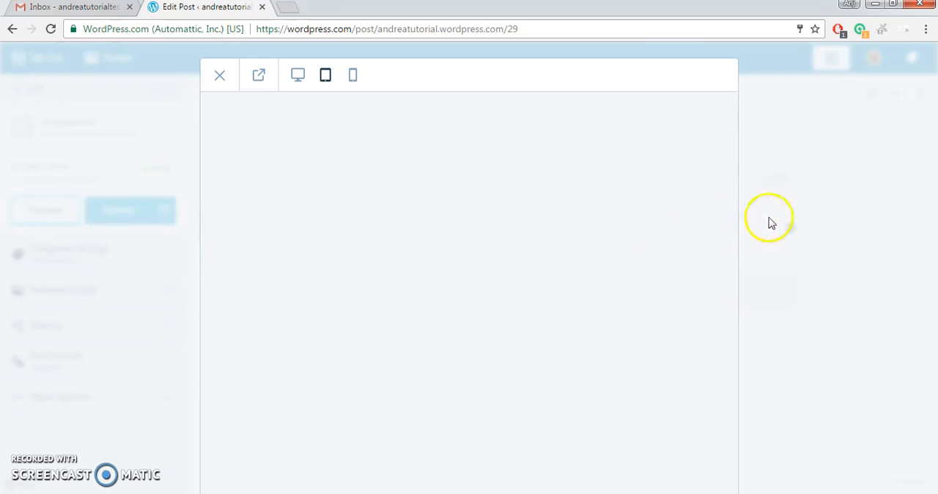
left_click(218, 82)
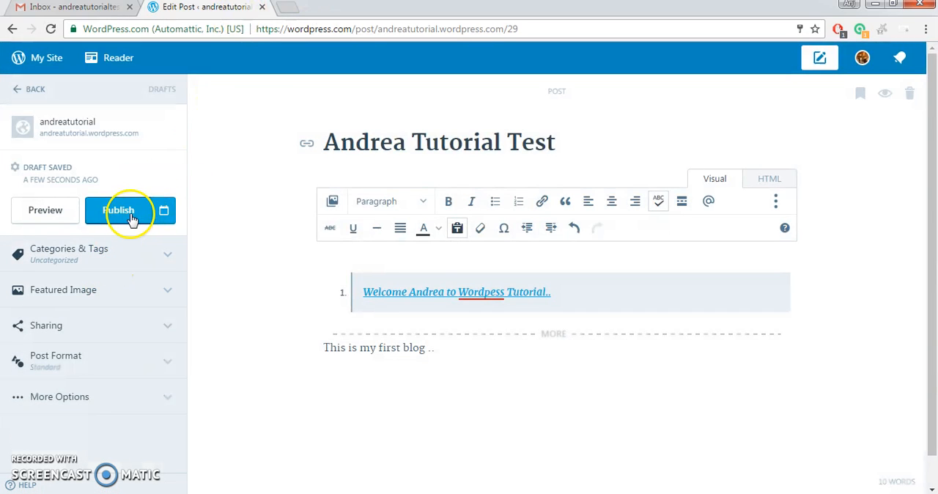
Look through the post's Categories & Tags and Featured Image settings without changing them.
left_click(128, 265)
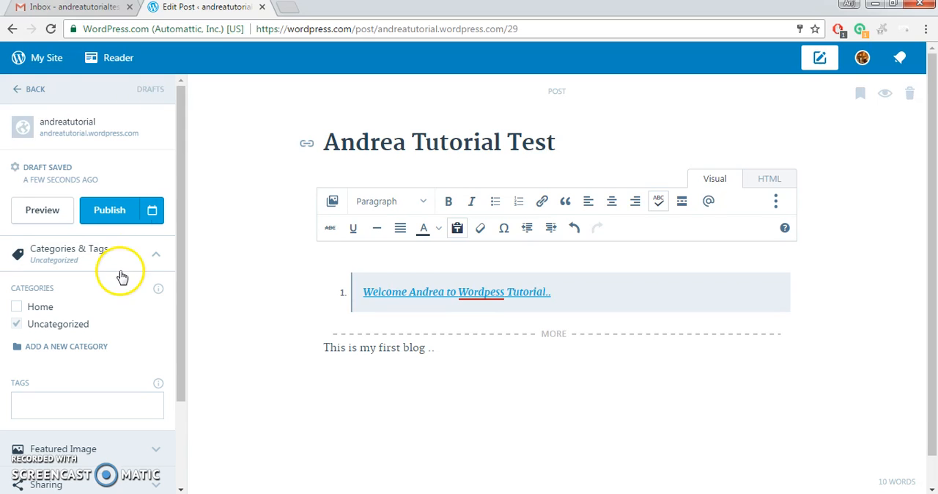
scroll(88, 330, "down", 2)
scroll(99, 286, "up", 2)
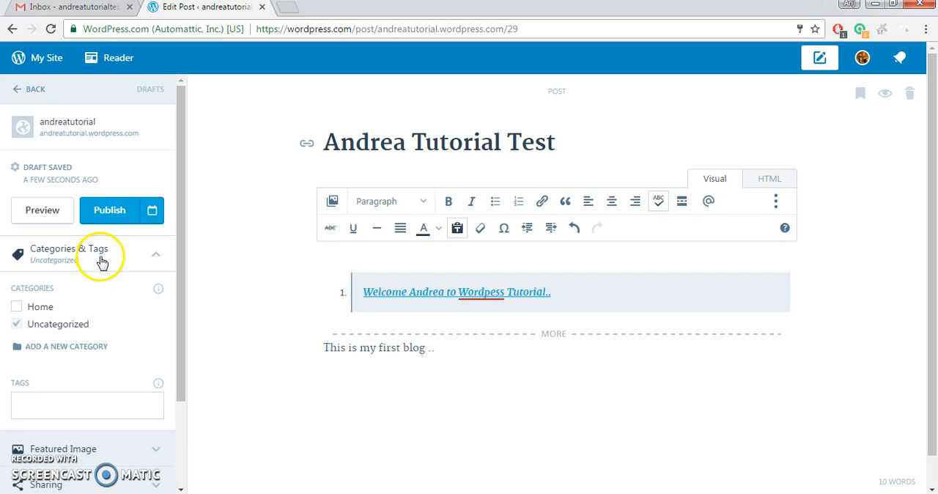
left_click(102, 262)
left_click(88, 293)
scroll(113, 293, "down", 2)
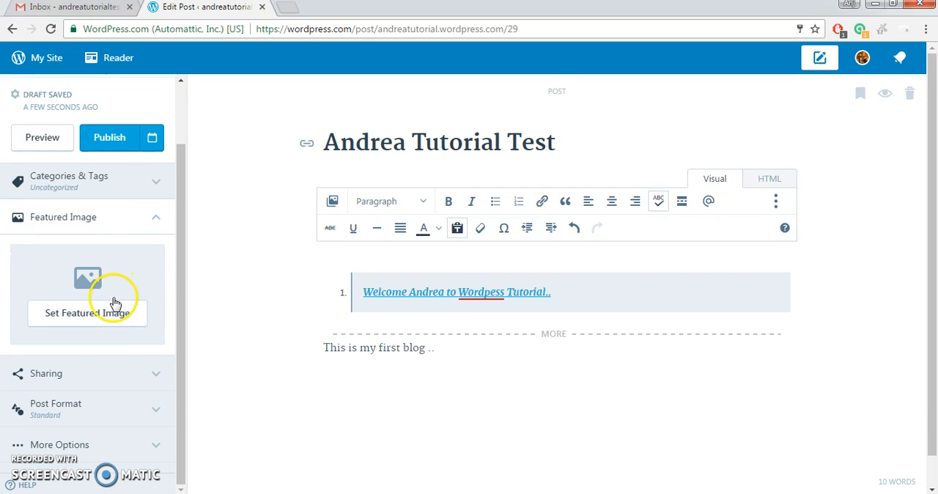
scroll(115, 303, "down", 1)
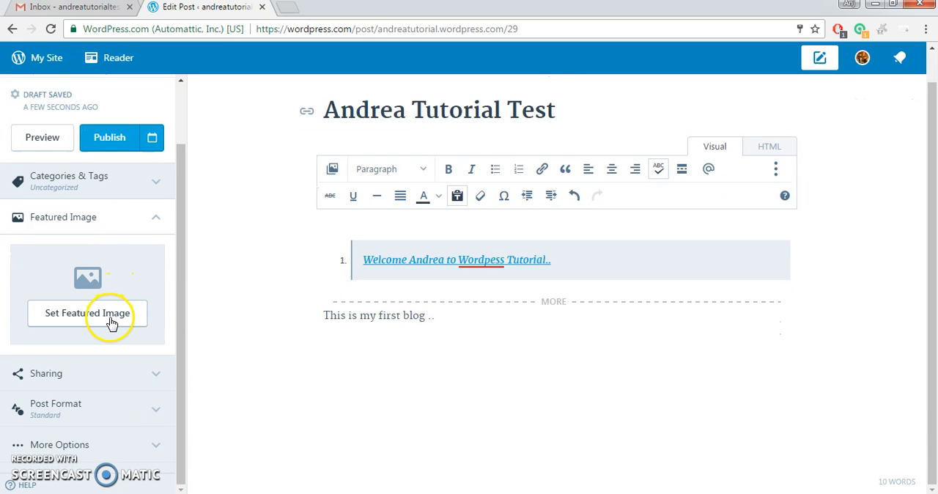
left_click(139, 230)
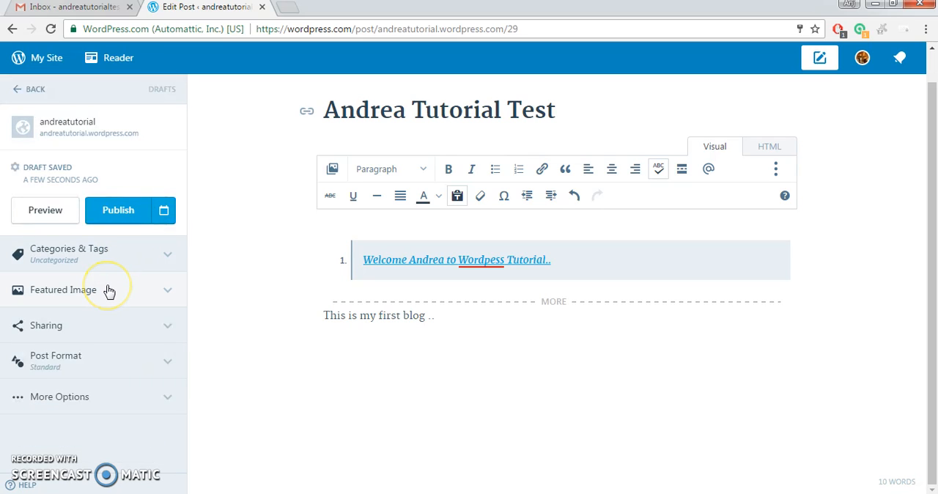
Look over the post's Sharing settings, including the sharing and like button options.
left_click(101, 313)
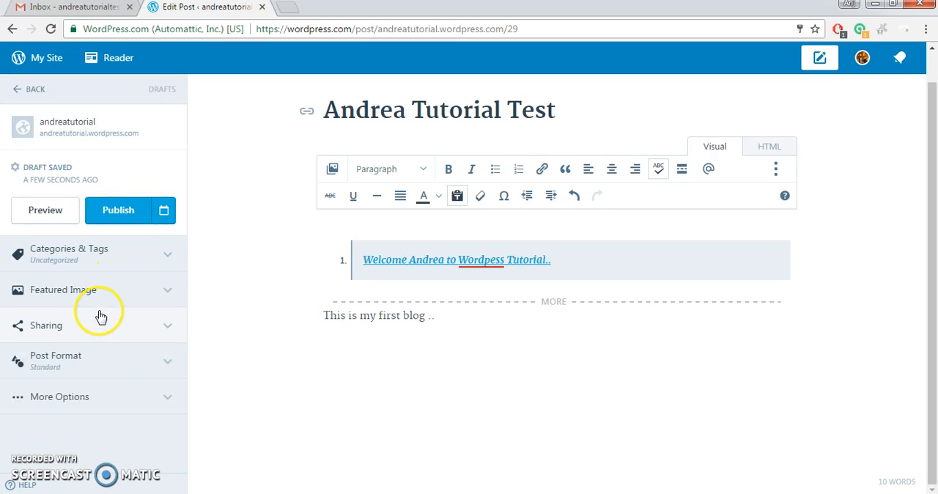
left_click(89, 341)
scroll(109, 314, "down", 1)
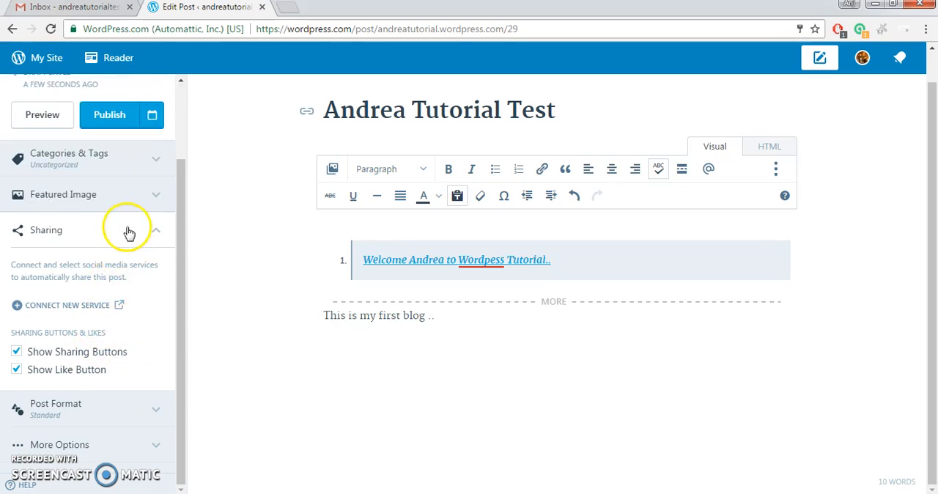
left_click(128, 232)
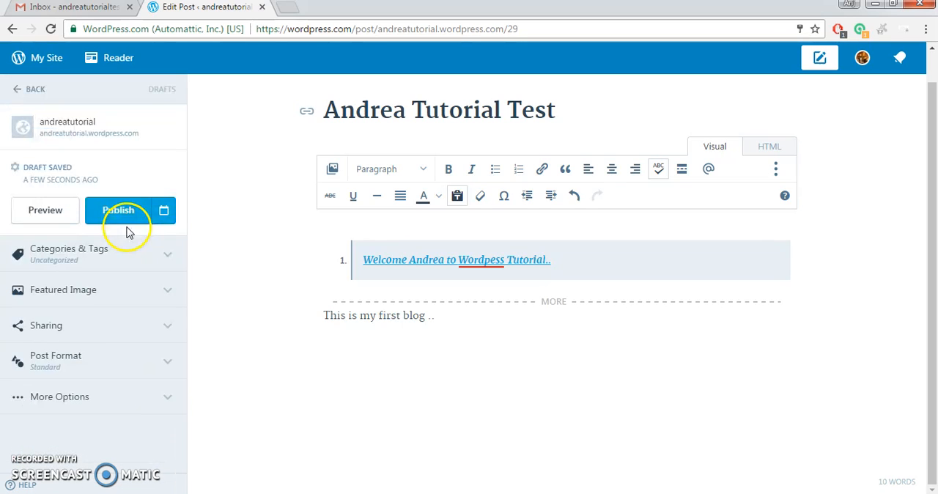
left_click(117, 322)
scroll(110, 341, "down", 1)
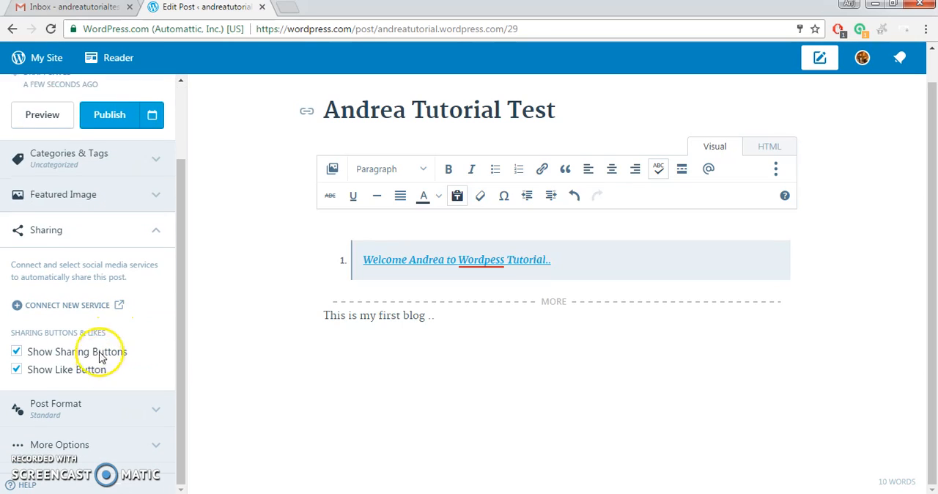
Open the page for connecting a new sharing service and examine the available social media connections.
left_click(113, 305)
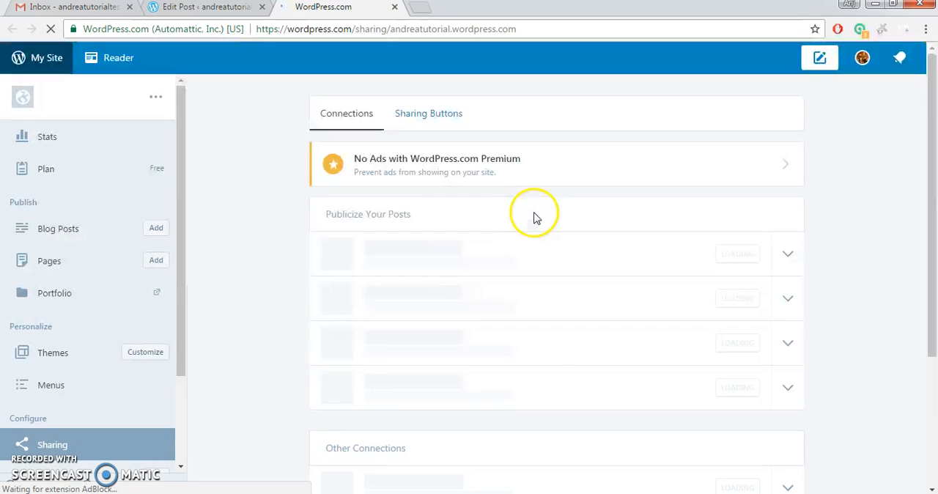
scroll(542, 212, "down", 1)
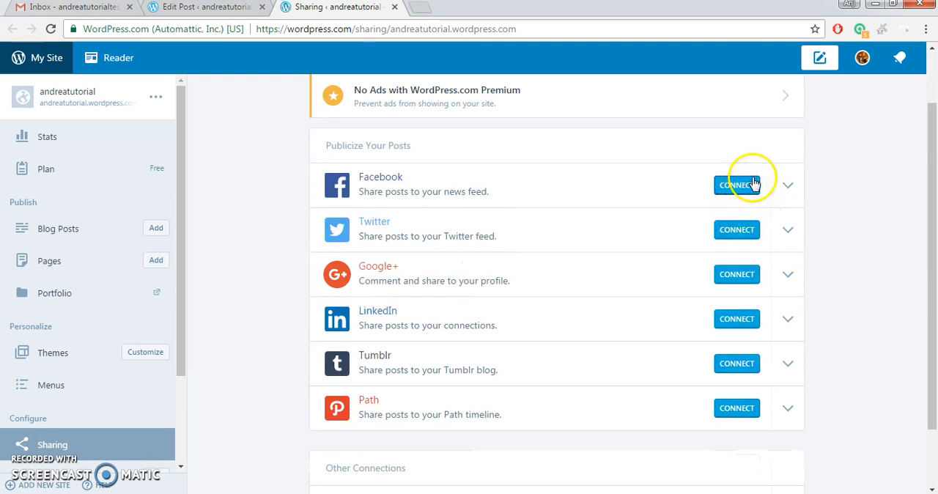
scroll(733, 262, "down", 1)
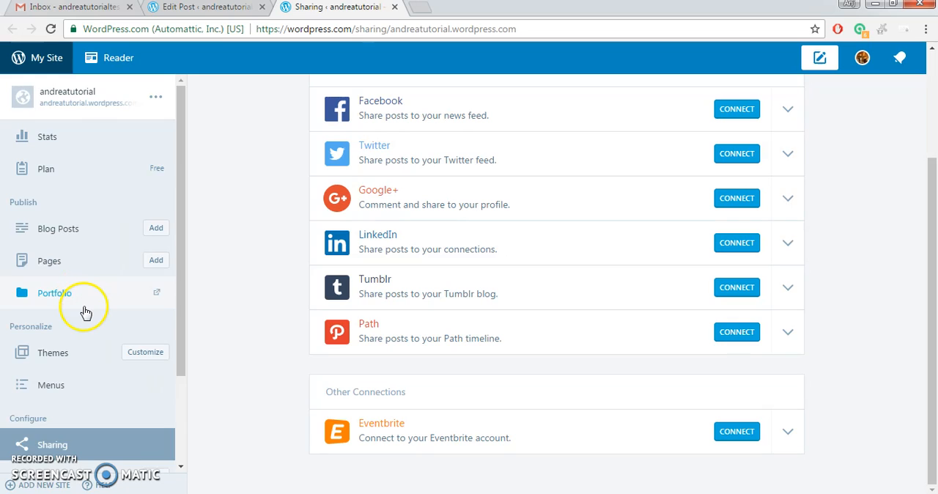
scroll(83, 311, "down", 2)
scroll(100, 279, "up", 2)
scroll(101, 279, "up", 2)
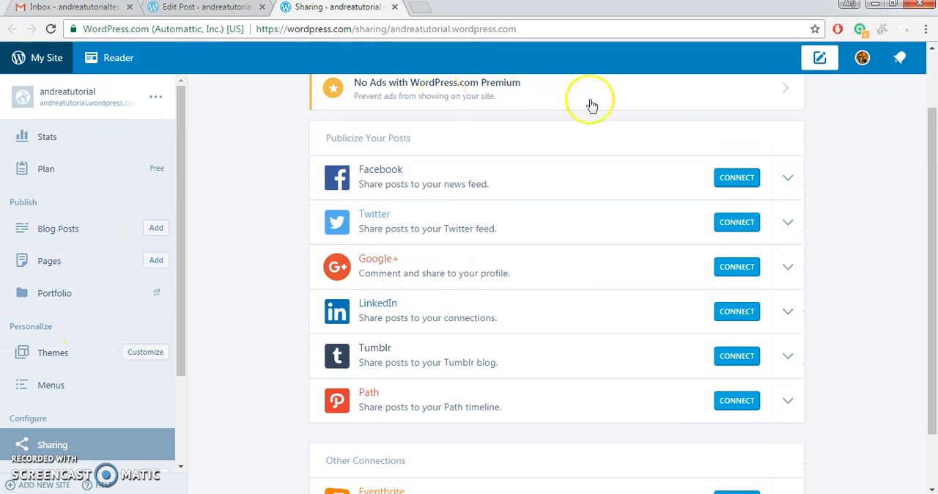
scroll(75, 344, "up", 1)
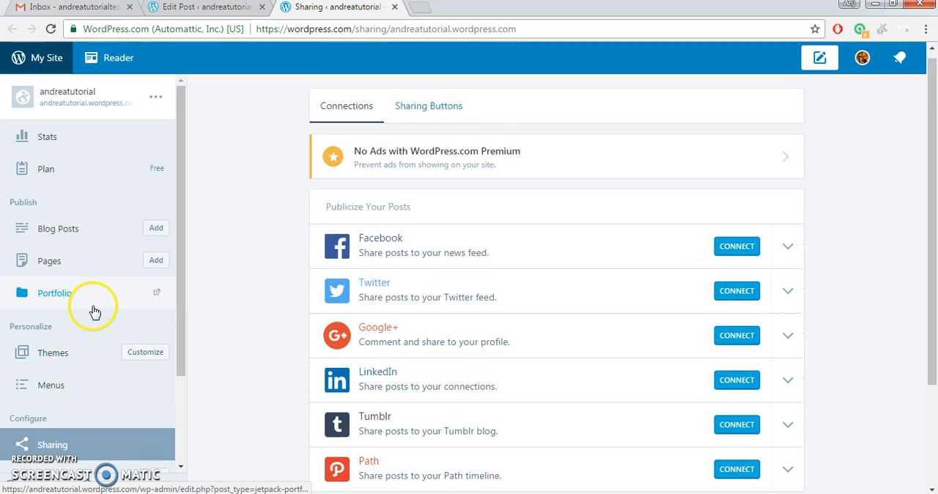
Open the Customizer for the site and dismiss its introductory tip.
left_click(132, 360)
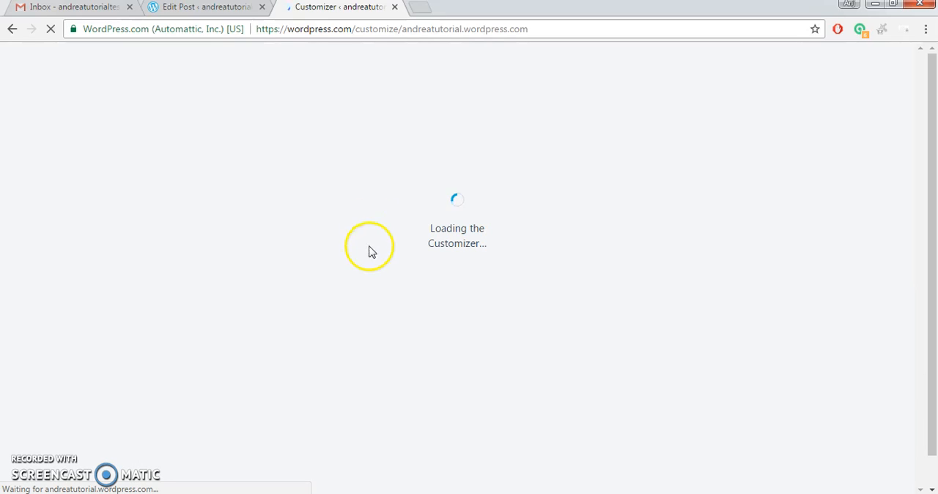
left_click(205, 7)
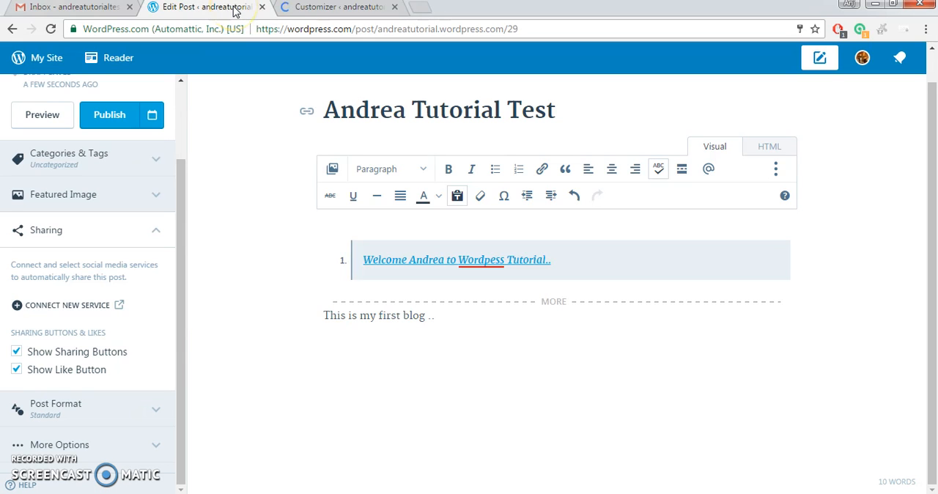
left_click(326, 8)
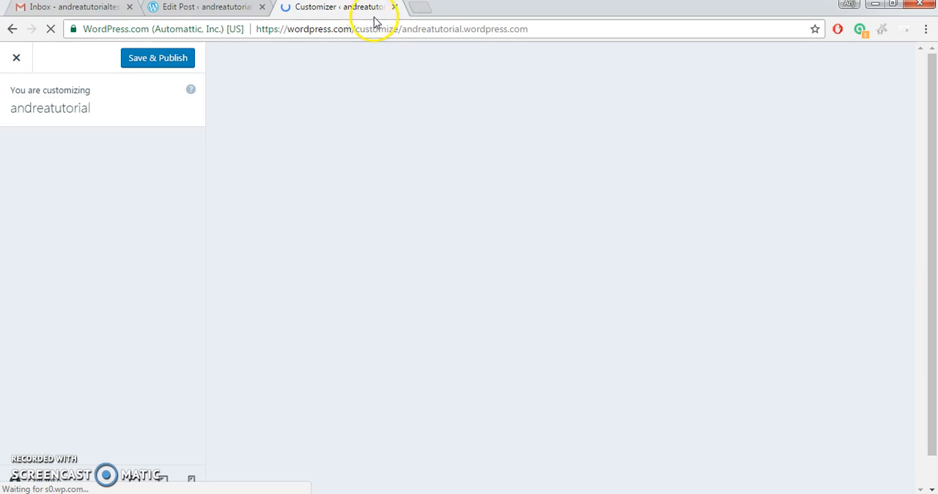
left_click(45, 8)
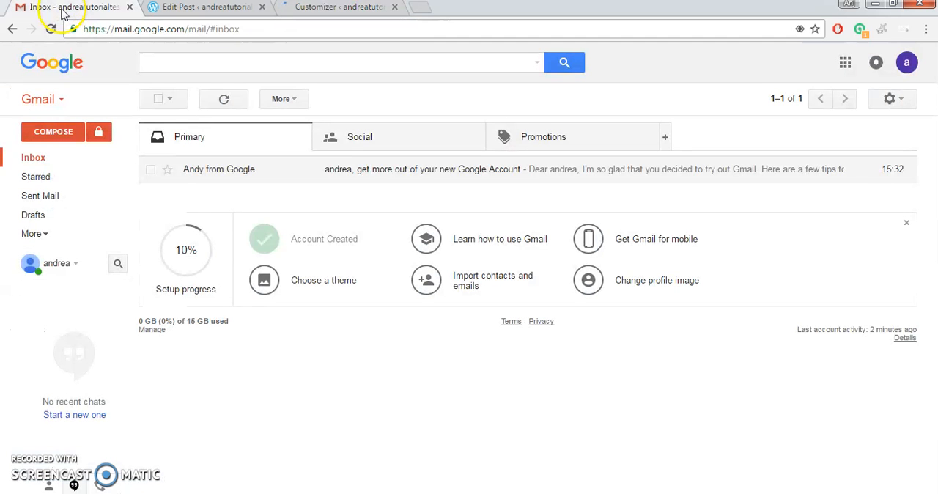
left_click(324, 9)
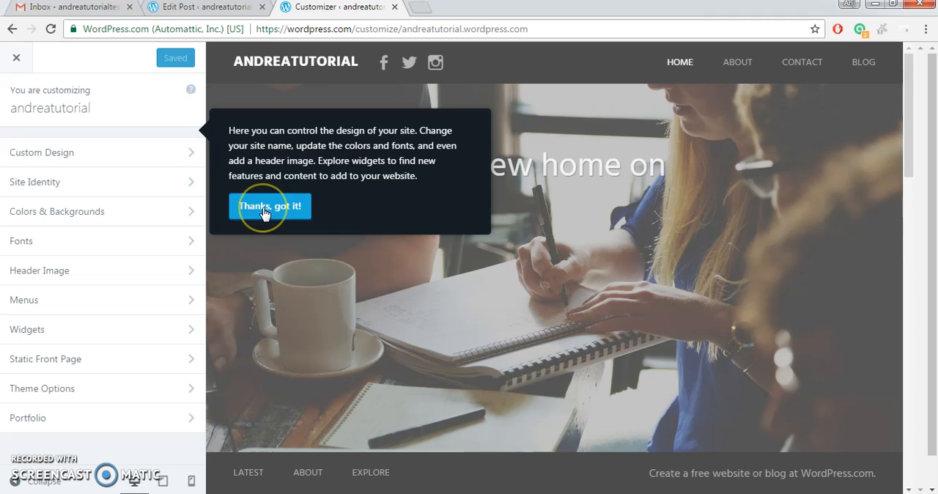
left_click(167, 167)
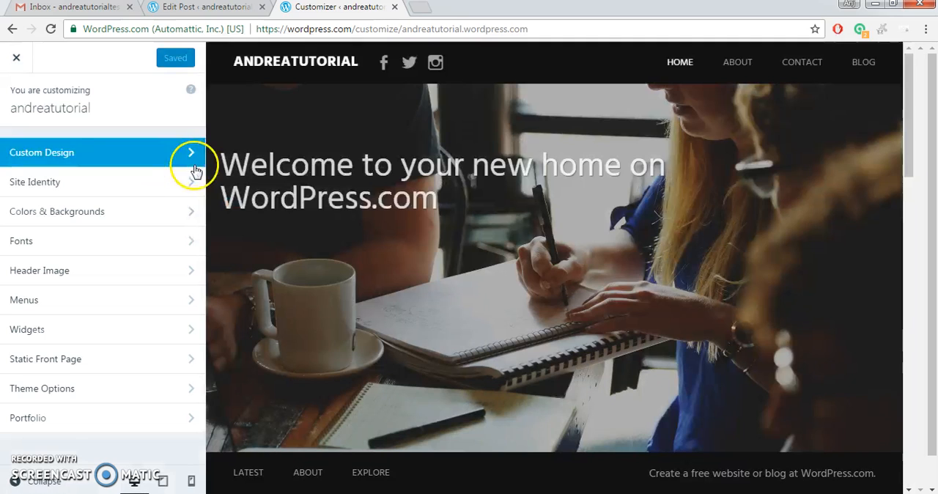
Read through the Custom Design section of the Customizer, including its font, colour and CSS examples.
left_click(177, 154)
scroll(155, 225, "down", 2)
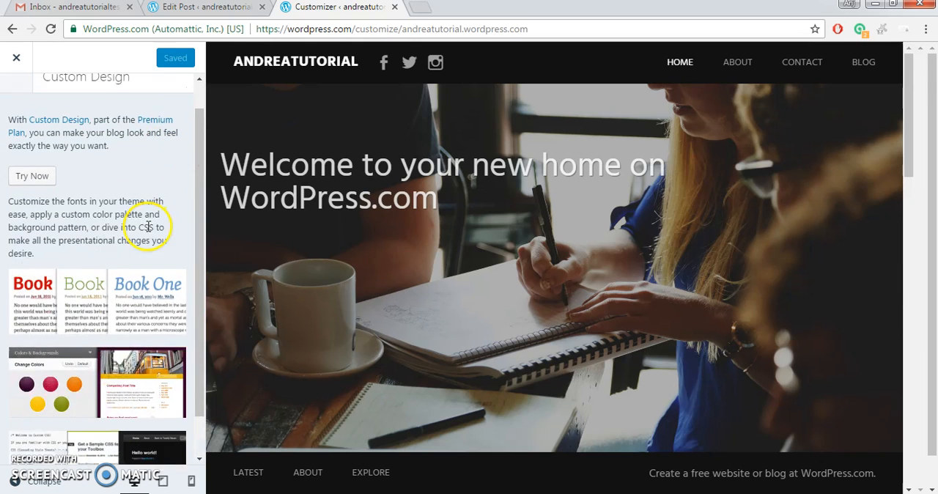
scroll(100, 385, "up", 2)
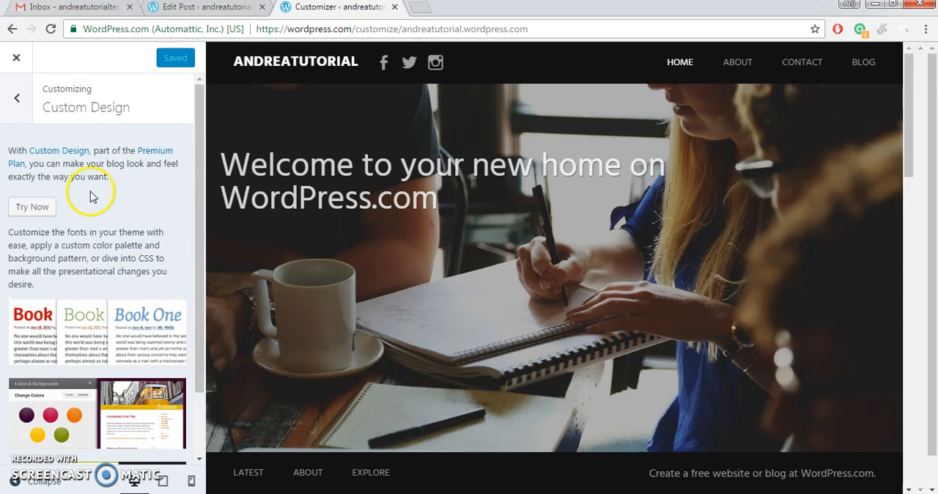
left_click(22, 100)
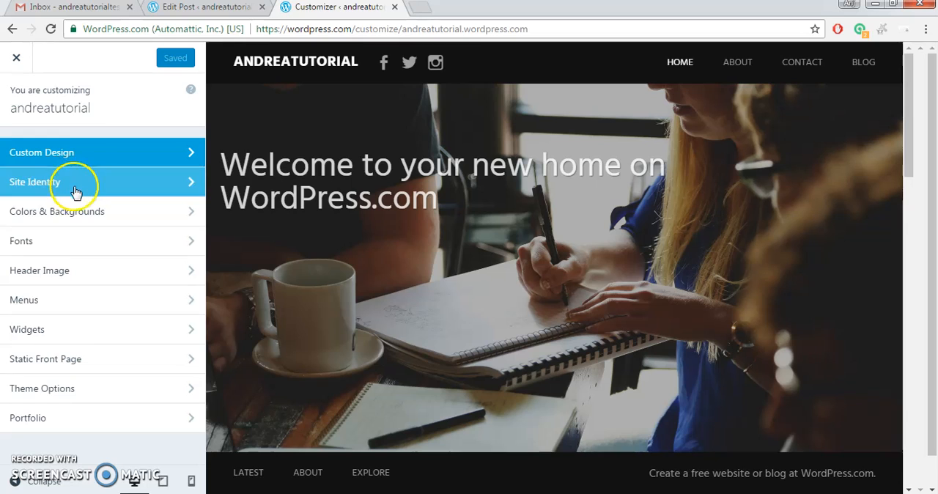
left_click(95, 151)
scroll(117, 293, "down", 2)
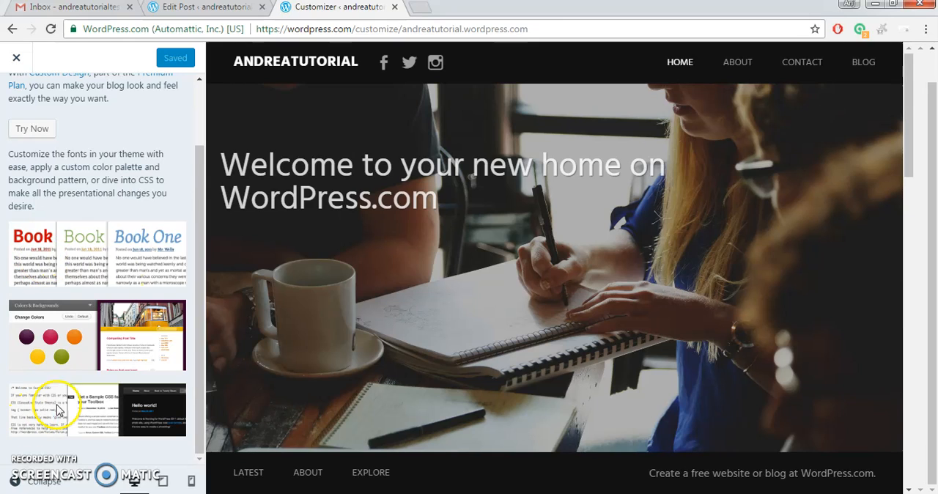
scroll(41, 130, "up", 2)
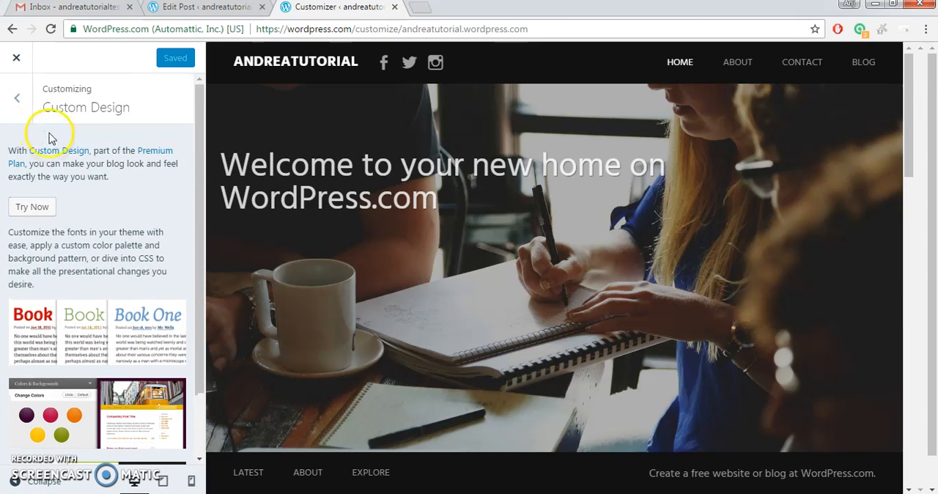
Leave the Customizer, open the site's theme gallery and browse through the free and paid themes.
left_click(13, 29)
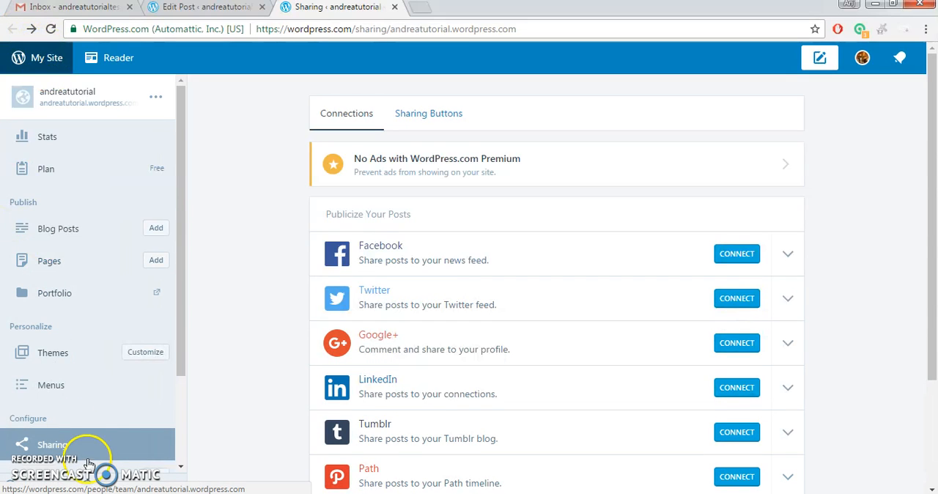
left_click(103, 360)
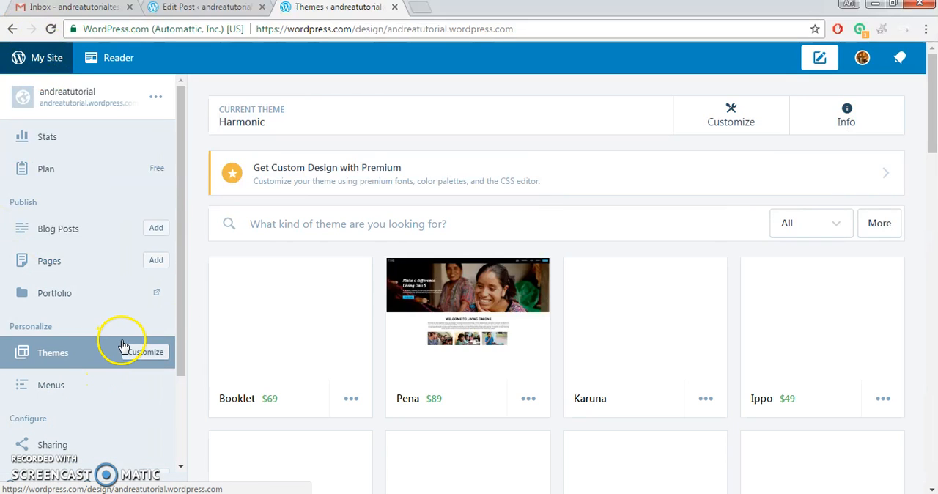
scroll(390, 319, "down", 1)
scroll(390, 318, "down", 7)
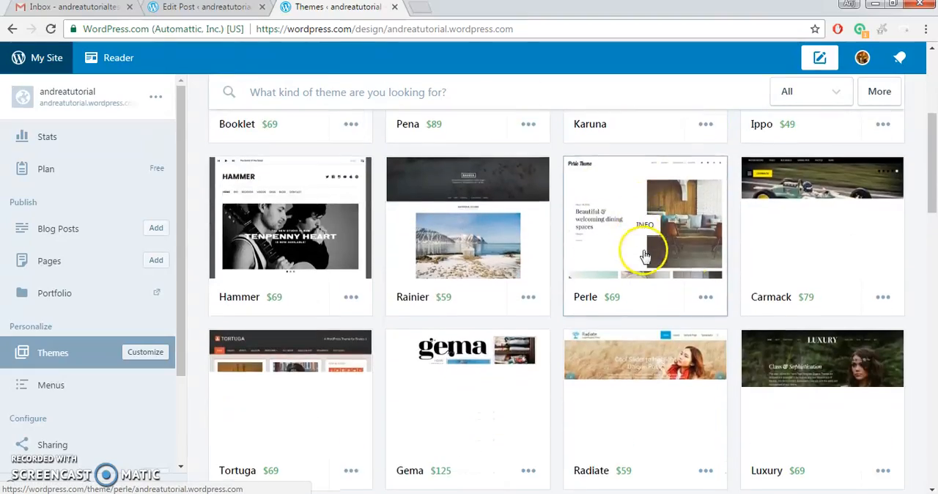
scroll(762, 293, "down", 3)
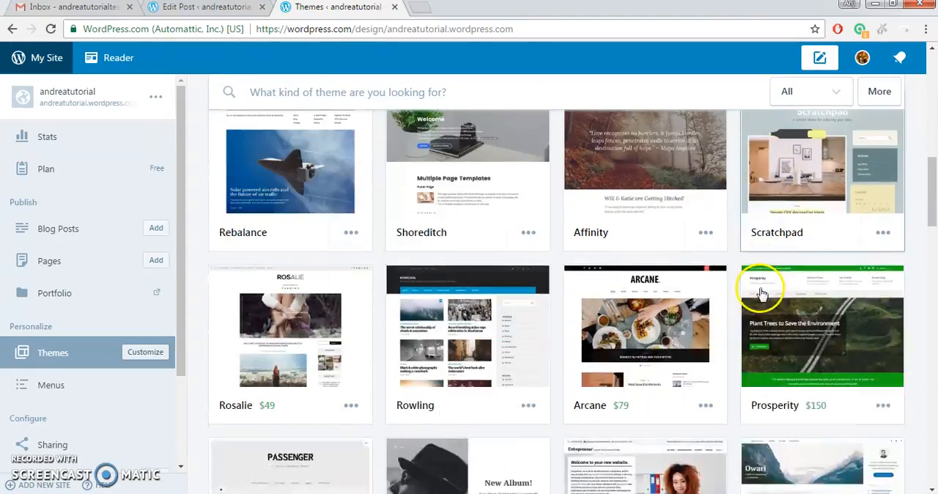
scroll(762, 293, "up", 10)
scroll(762, 293, "up", 3)
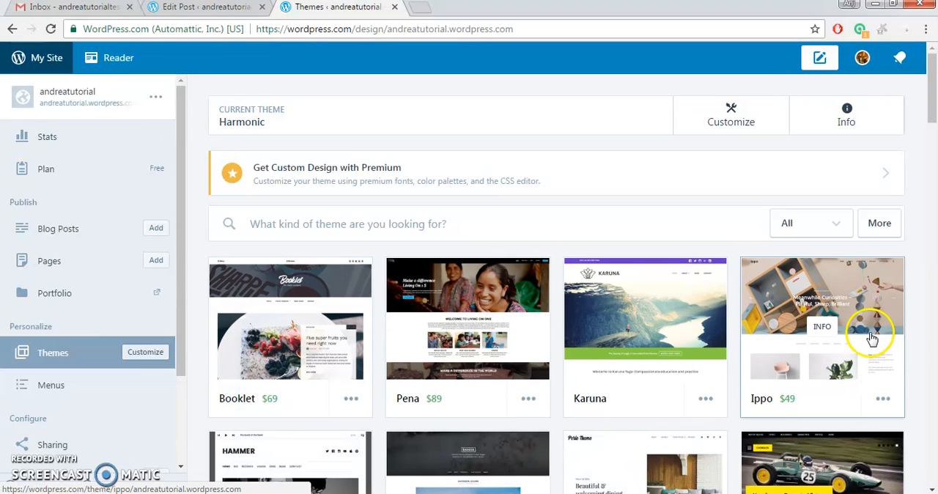
scroll(868, 314, "down", 1)
scroll(868, 314, "down", 1)
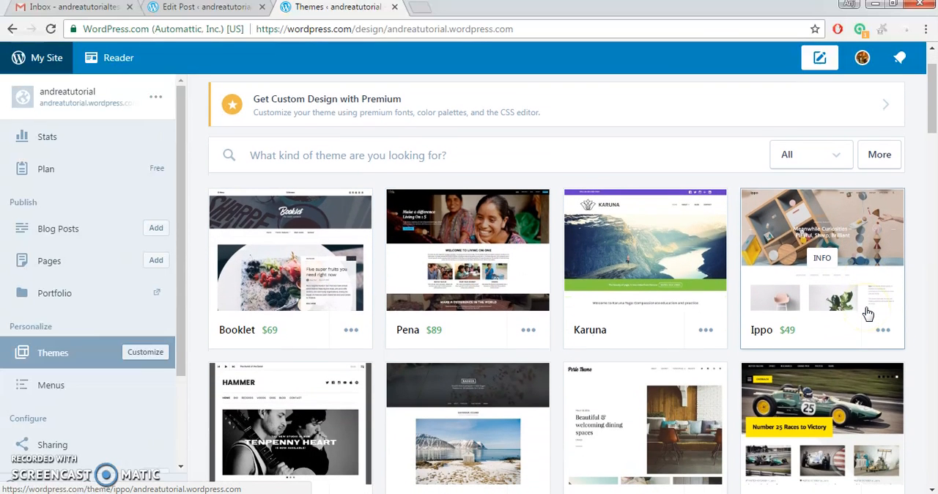
scroll(868, 313, "down", 3)
scroll(550, 314, "down", 1)
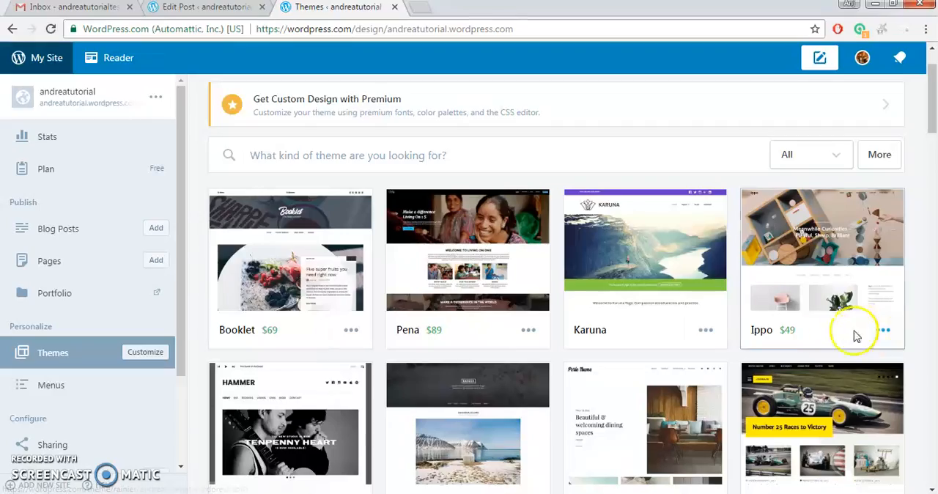
scroll(606, 298, "down", 1)
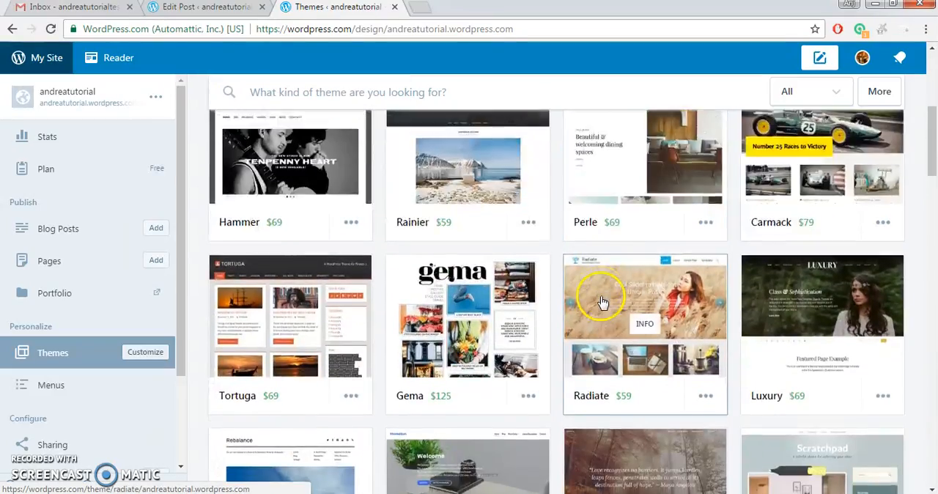
scroll(601, 300, "down", 4)
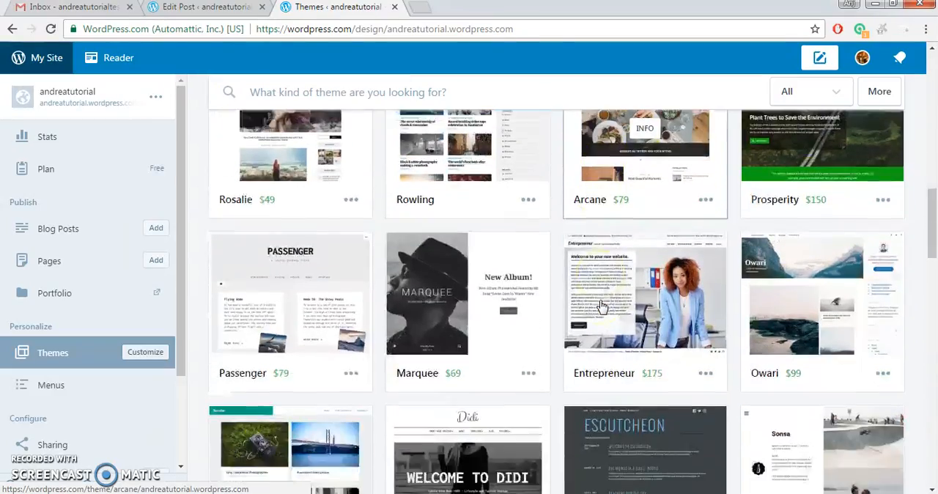
scroll(525, 311, "down", 7)
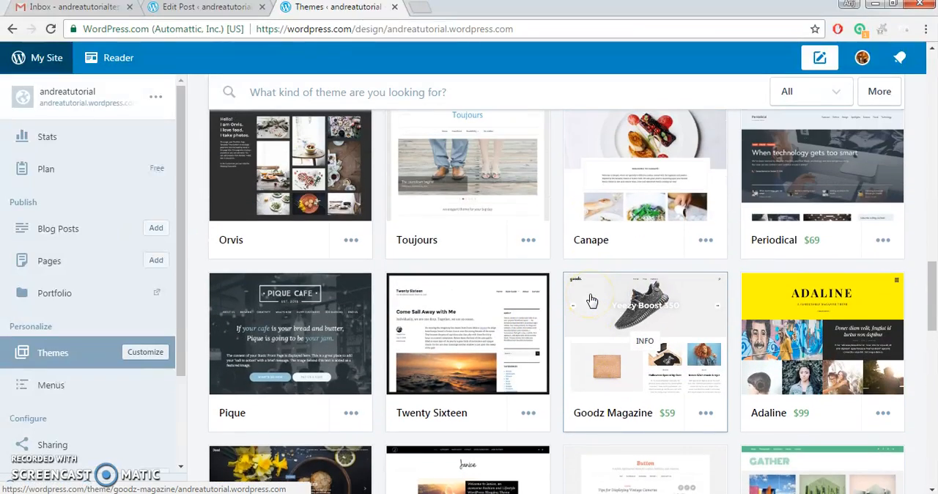
scroll(592, 300, "down", 6)
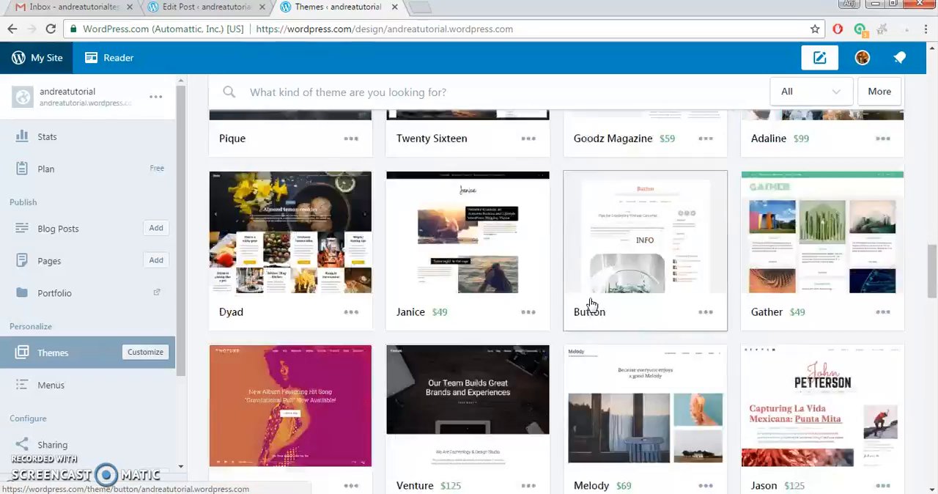
scroll(592, 304, "down", 8)
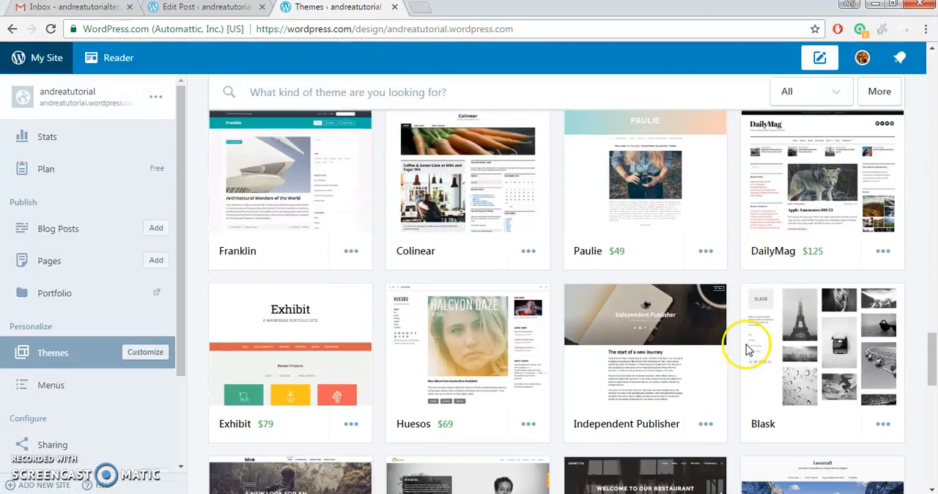
Open the details of the Independent Publisher theme and read through its overview, setup instructions and supported features.
left_click(676, 341)
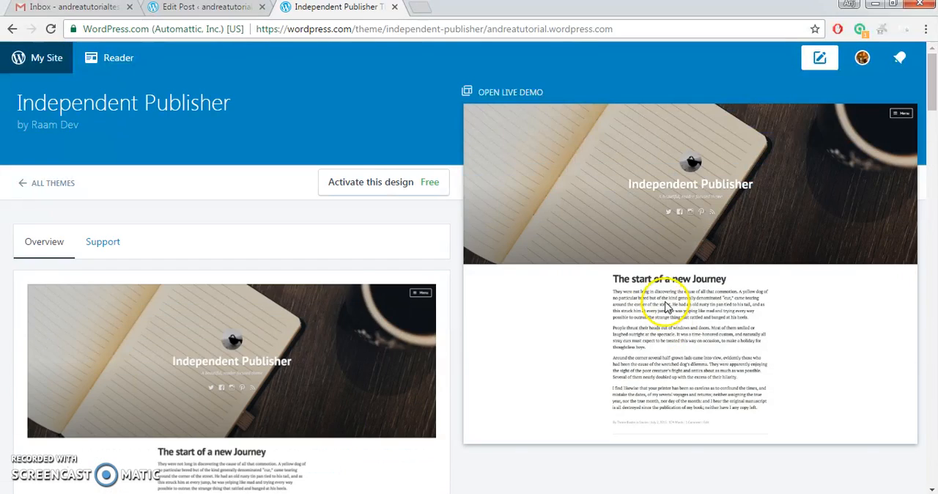
scroll(593, 350, "down", 2)
scroll(594, 350, "down", 12)
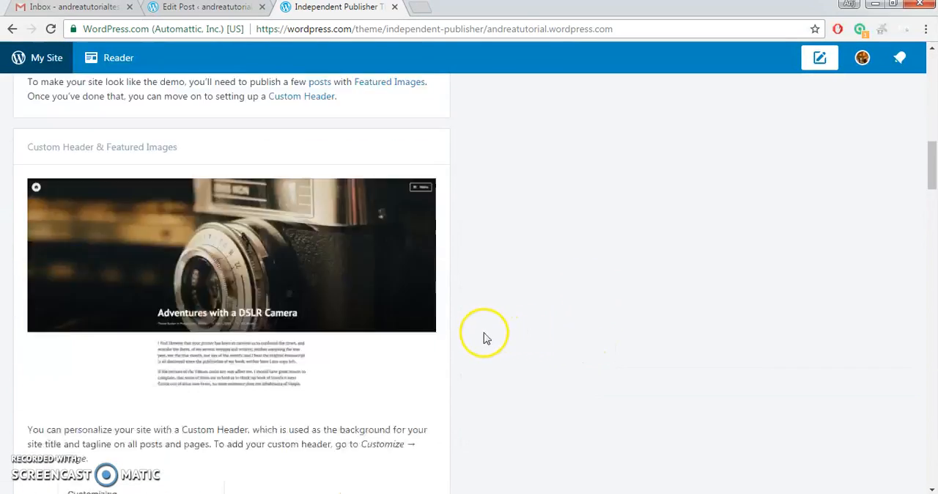
scroll(253, 328, "down", 2)
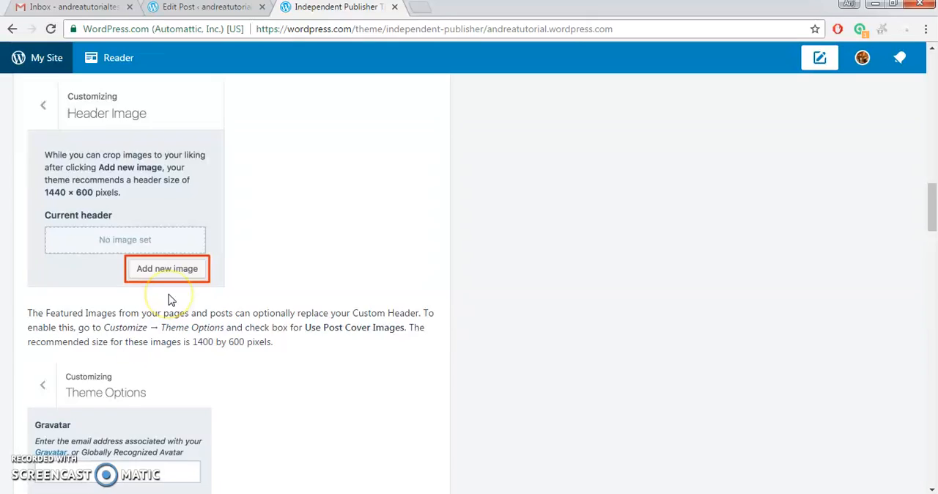
scroll(170, 299, "down", 15)
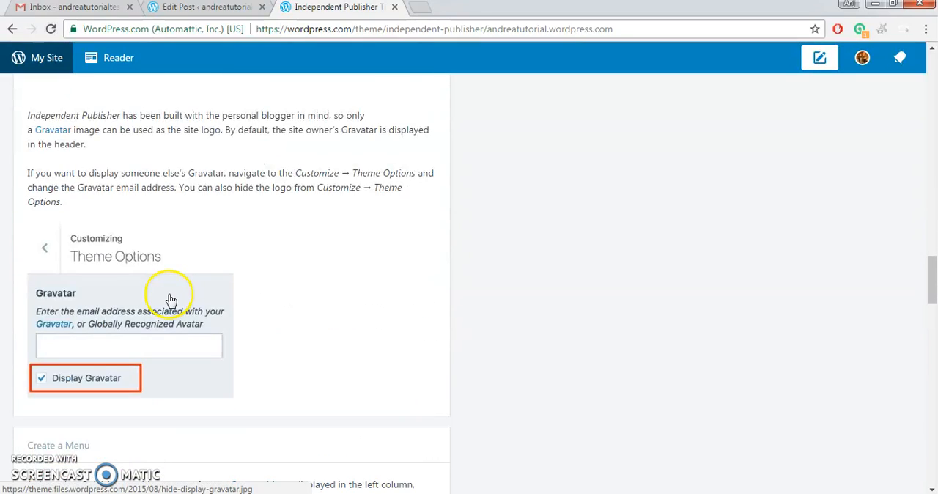
scroll(168, 300, "down", 4)
scroll(256, 290, "down", 3)
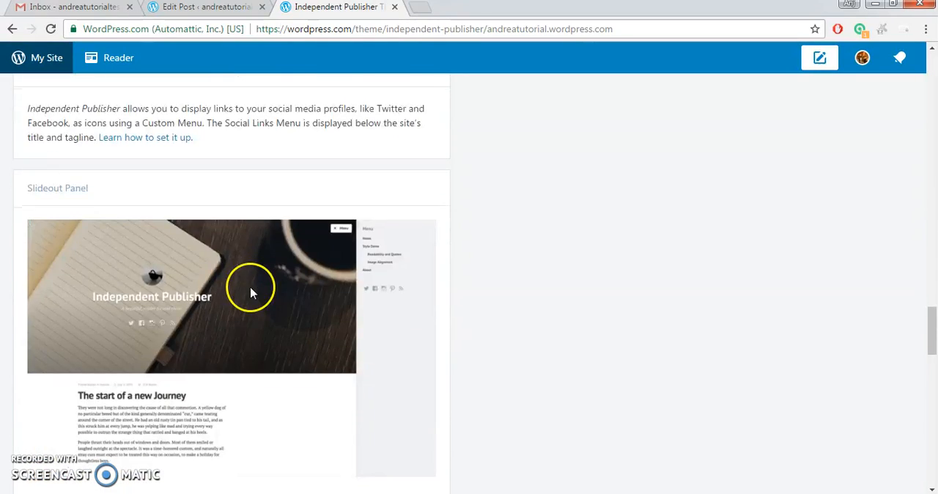
scroll(251, 293, "down", 5)
scroll(251, 293, "down", 7)
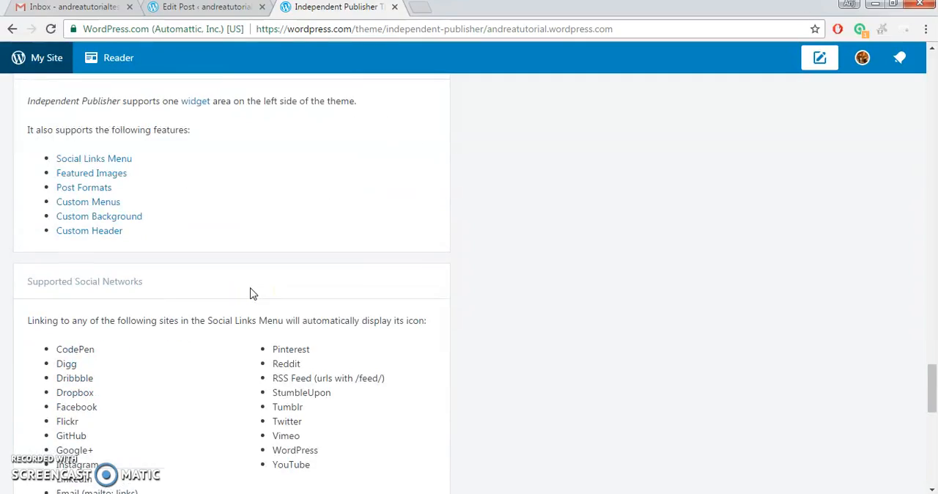
scroll(250, 293, "up", 20)
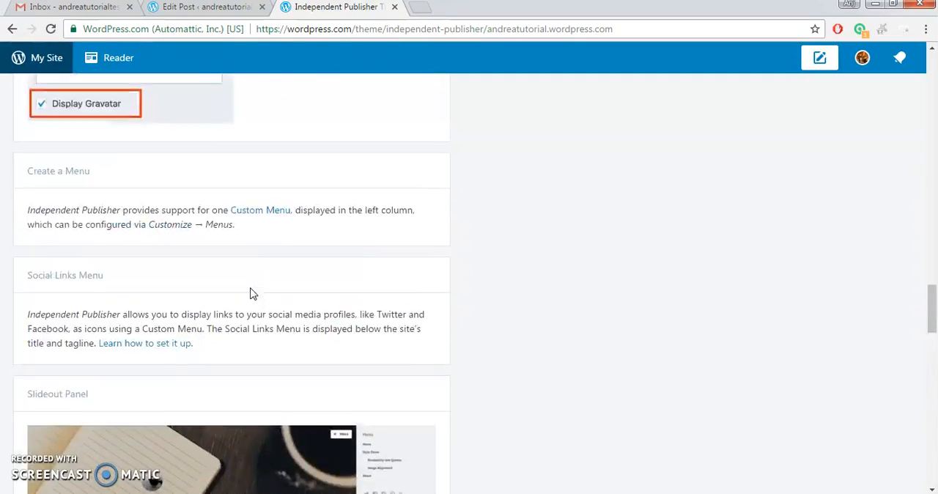
scroll(251, 293, "up", 15)
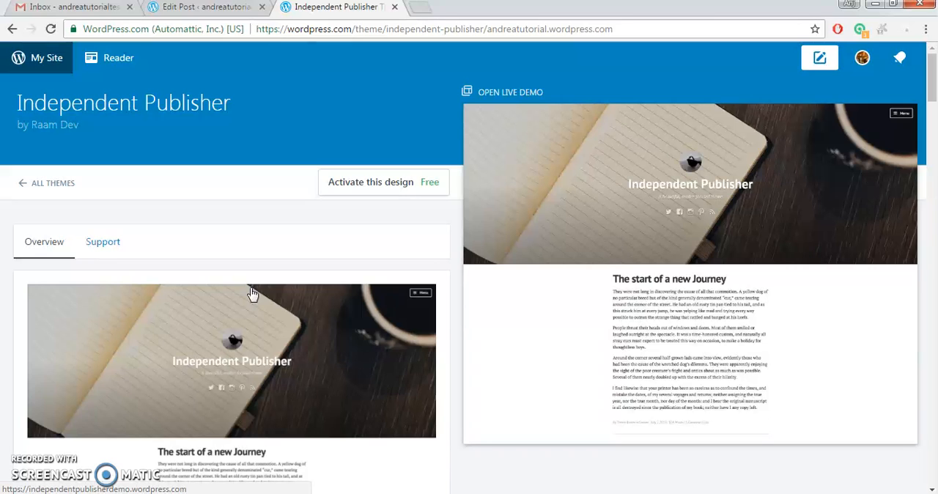
Activate the Independent Publisher design and visit the site to review its home page in the new theme.
left_click(382, 192)
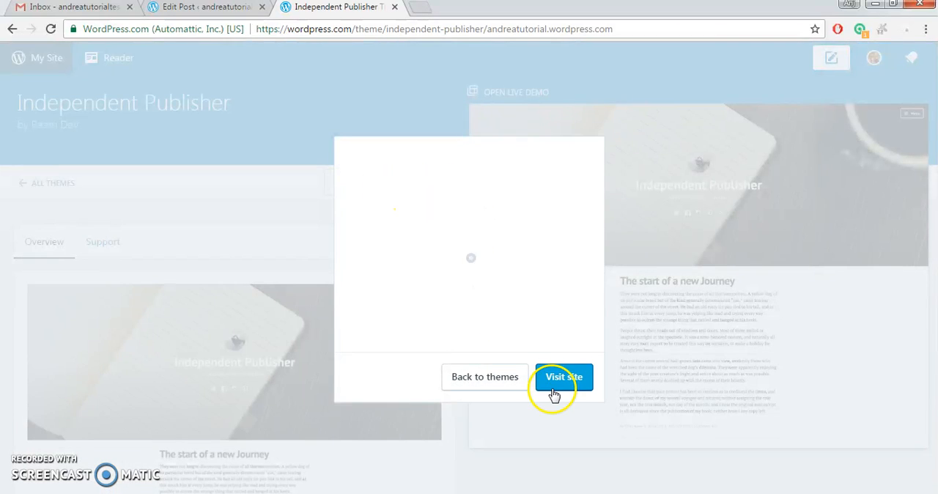
left_click(570, 377)
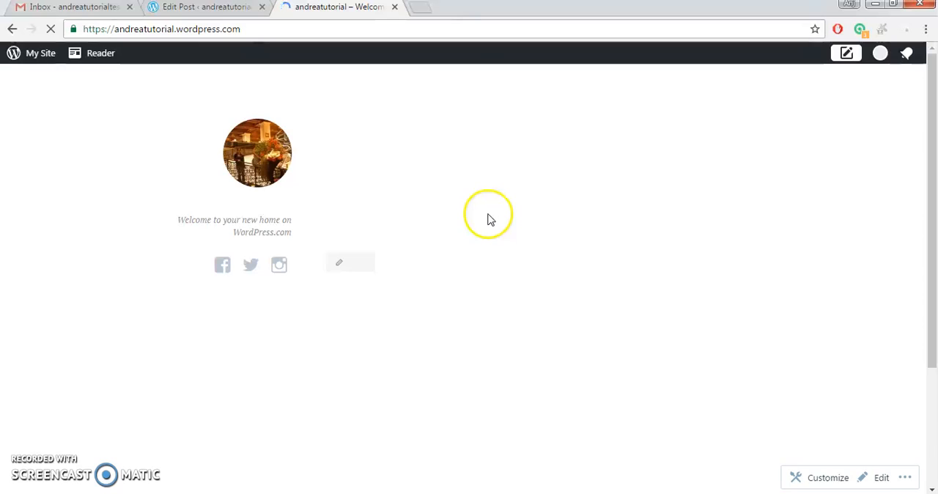
scroll(537, 239, "down", 3)
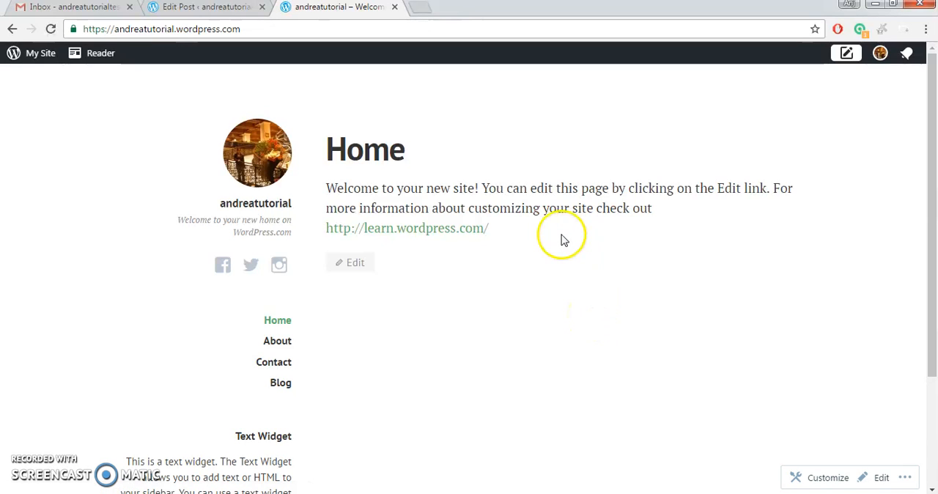
scroll(560, 239, "down", 2)
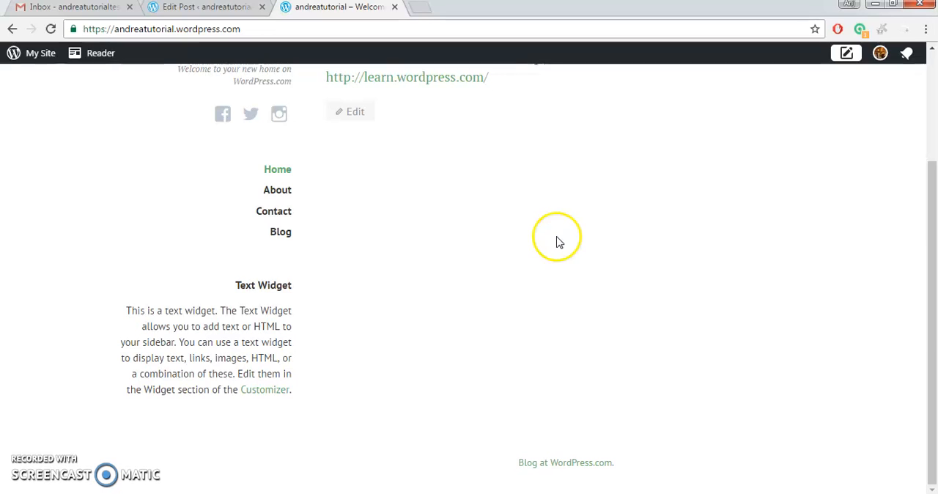
scroll(548, 452, "up", 2)
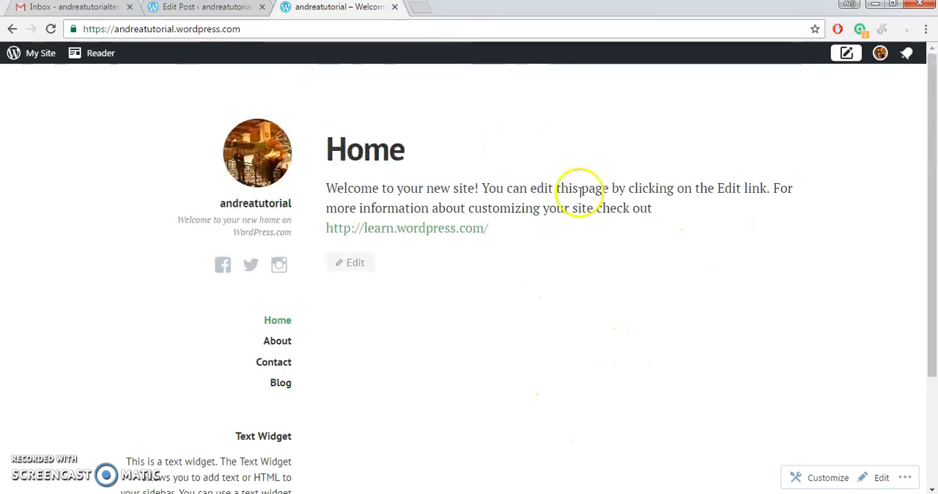
scroll(536, 380, "down", 2)
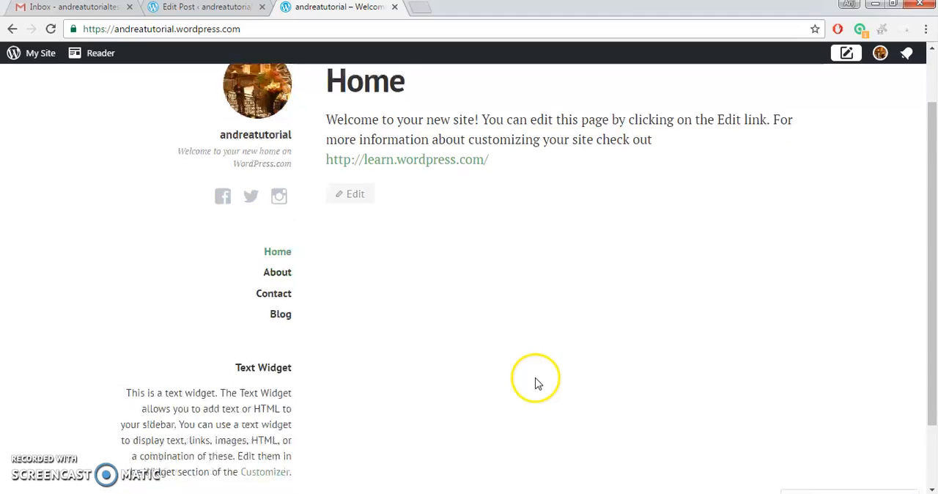
Return to the draft post in the editor and collapse its Sharing settings.
left_click(203, 14)
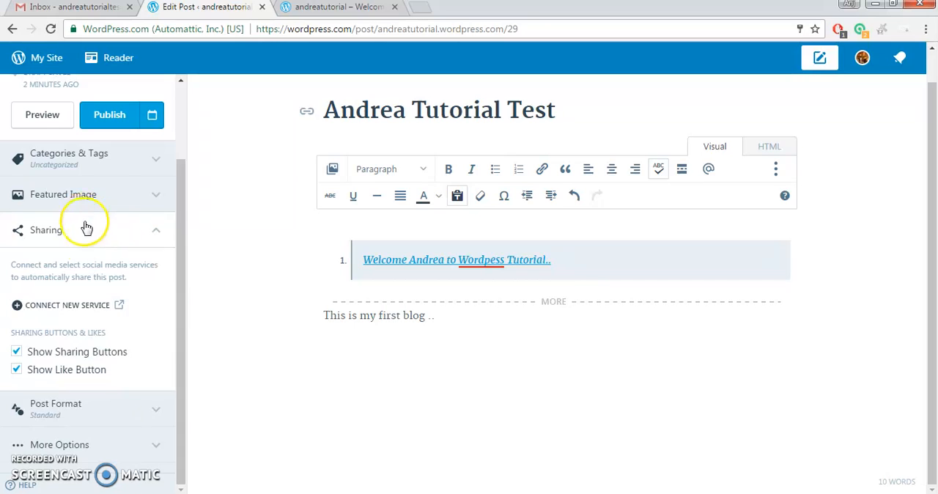
left_click(82, 246)
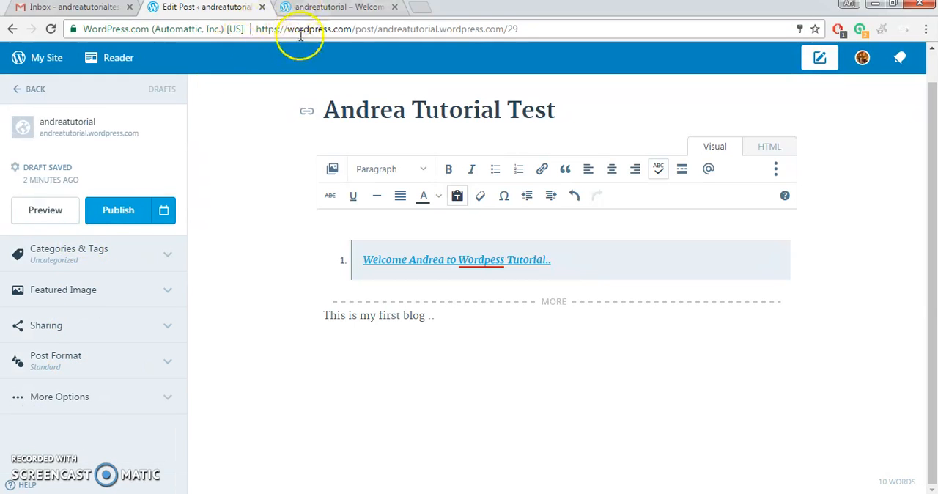
scroll(115, 239, "up", 1)
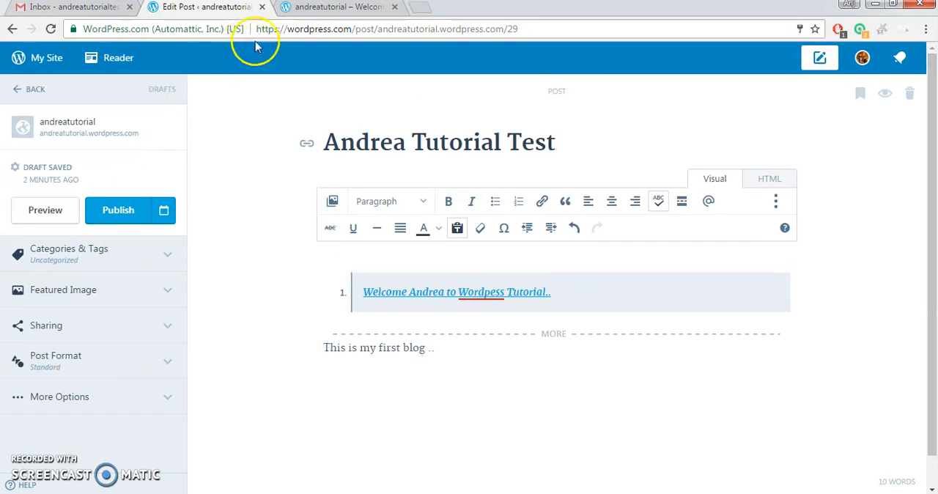
Switch to the live site, open its menu management page and view the menus available for the Primary Menu area.
left_click(319, 15)
scroll(168, 147, "up", 3)
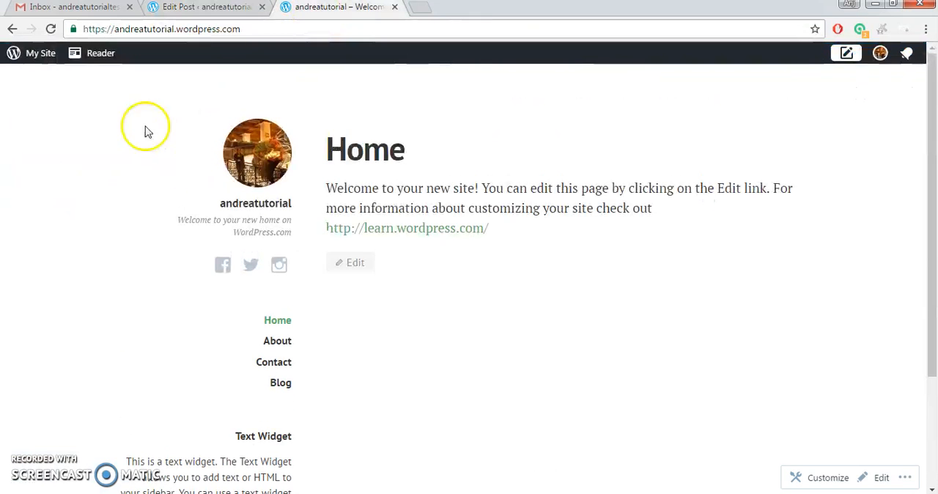
left_click(40, 54)
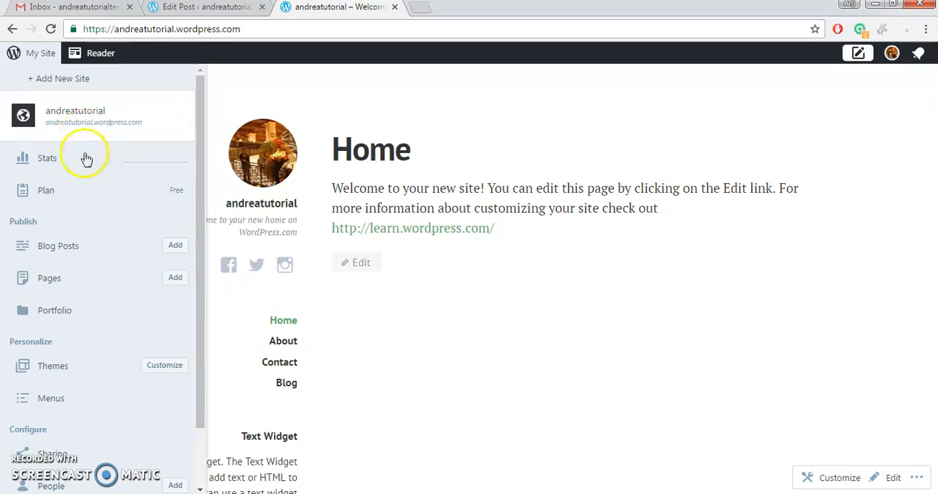
scroll(88, 183, "down", 1)
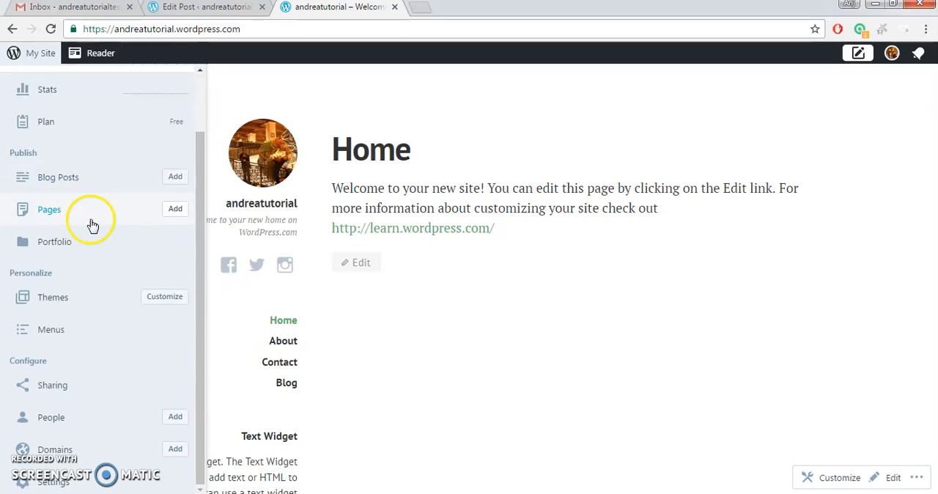
left_click(85, 337)
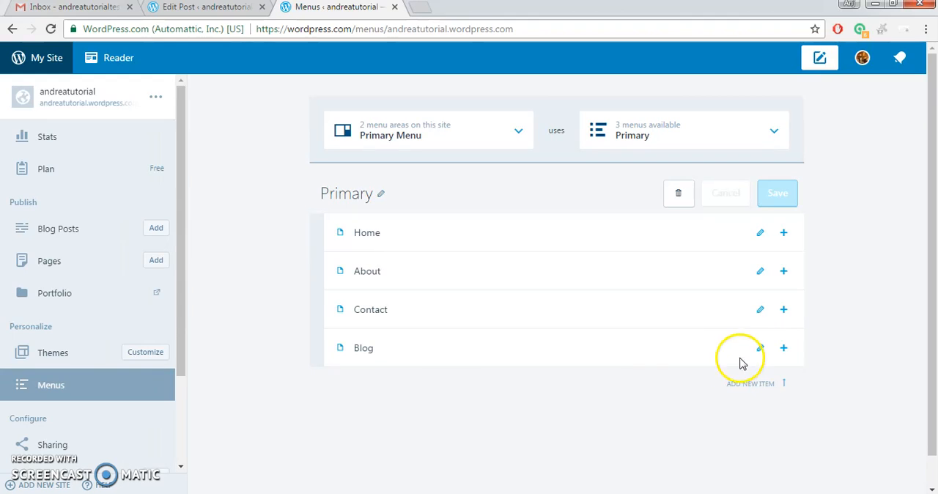
scroll(164, 346, "down", 3)
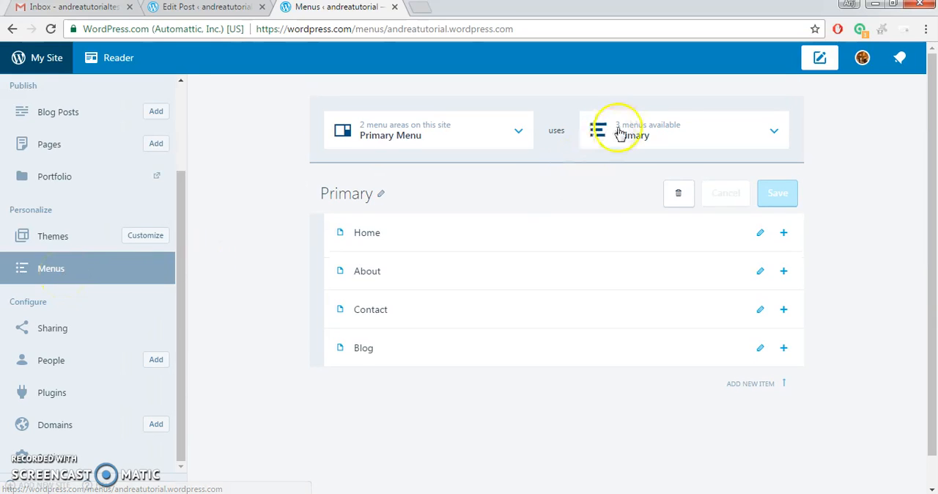
left_click(673, 136)
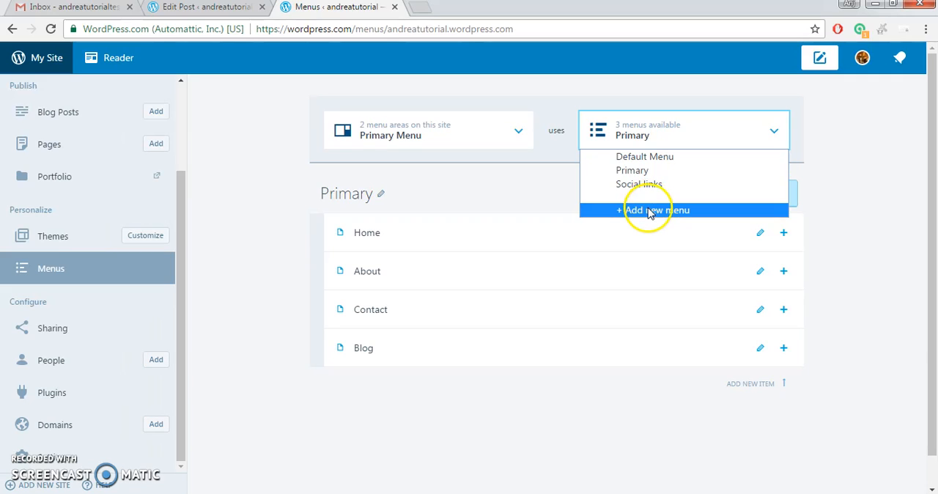
left_click(84, 284)
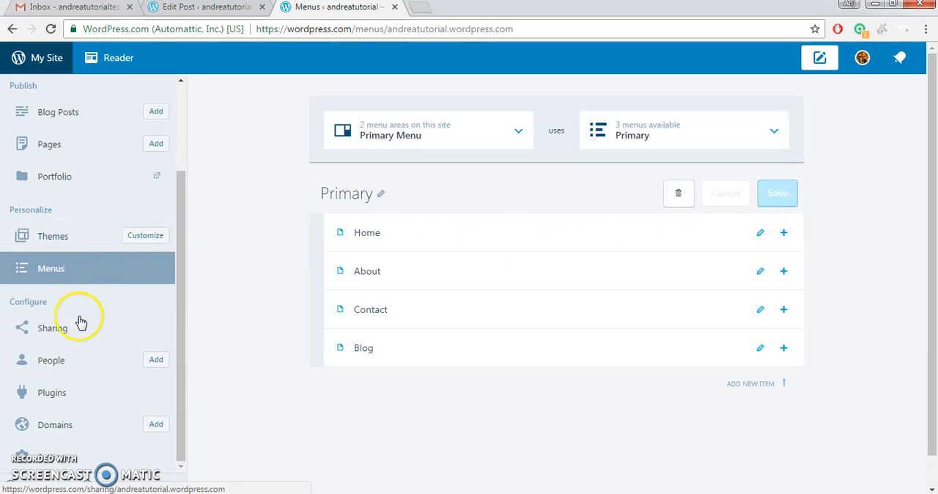
Create a new page titled Myself listing the author's first name, "17 yrs old", "tae kwon do.." and "favorite color pink".
scroll(81, 308, "up", 1)
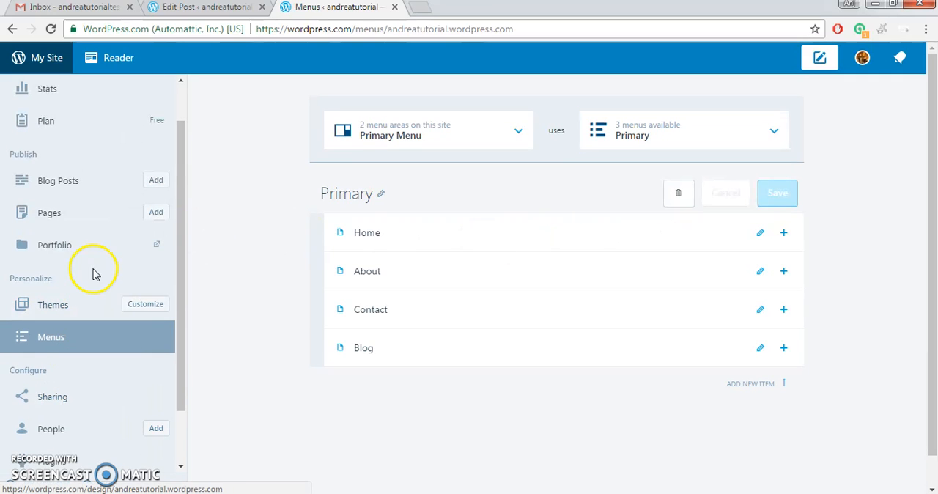
left_click(36, 62)
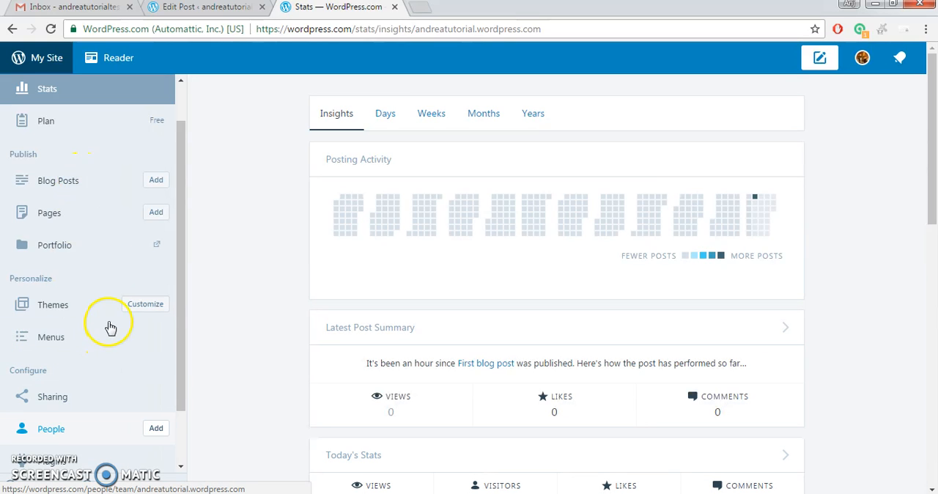
scroll(125, 216, "down", 1)
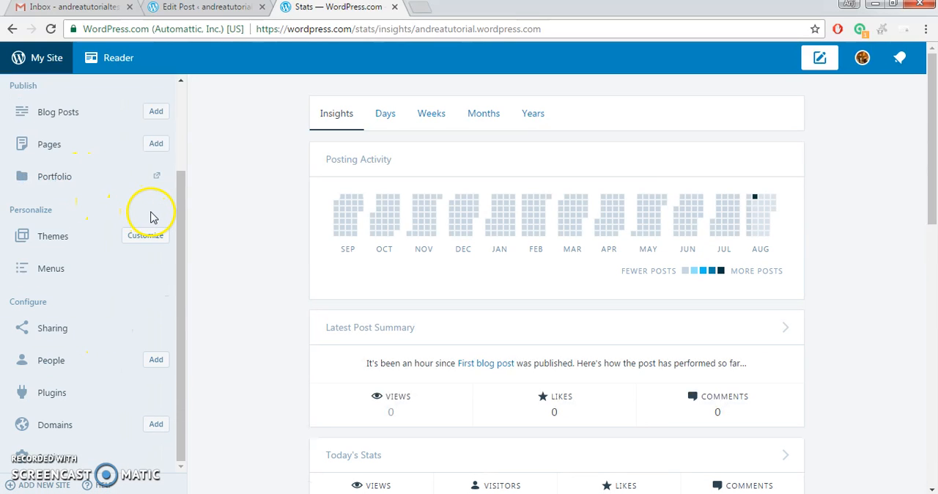
scroll(153, 209, "up", 2)
left_click(157, 256)
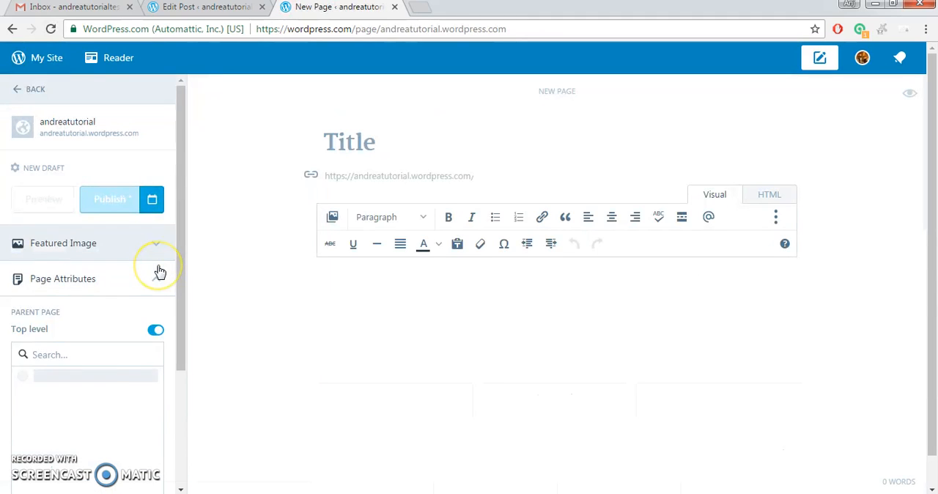
left_click(424, 303)
left_click(323, 154)
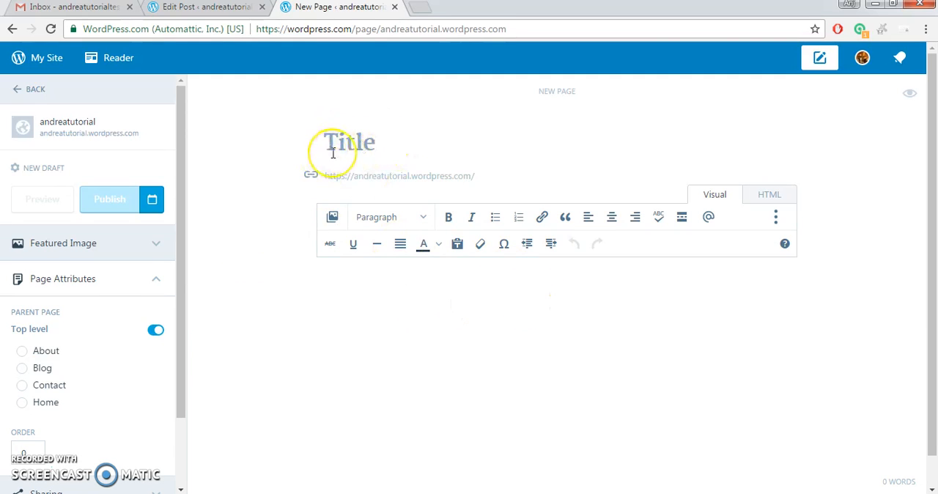
type("Myself")
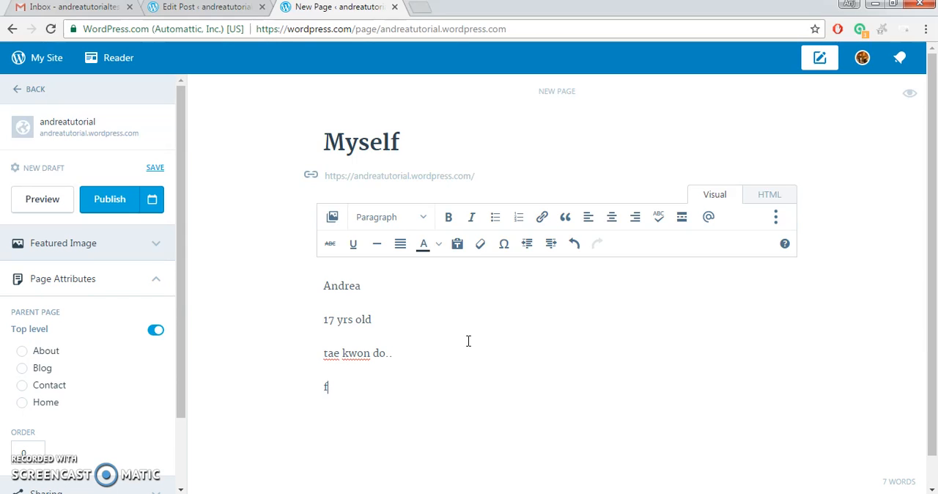
type("r pink")
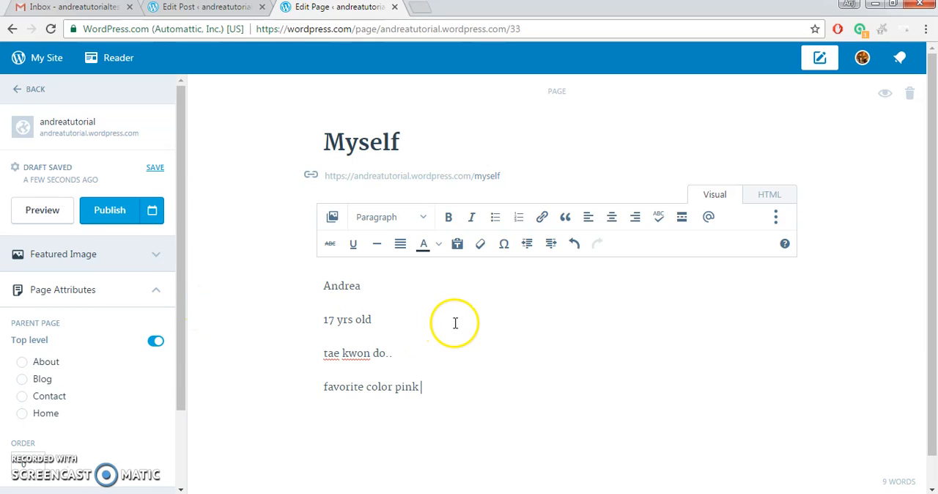
Select all the body text of the Myself page and leave the page editor for the site's statistics.
left_click_drag(469, 394, 319, 274)
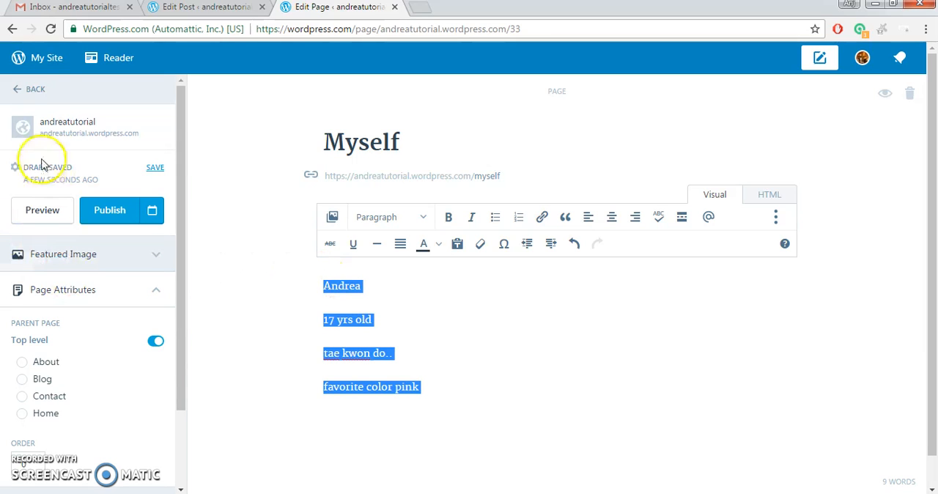
left_click(18, 57)
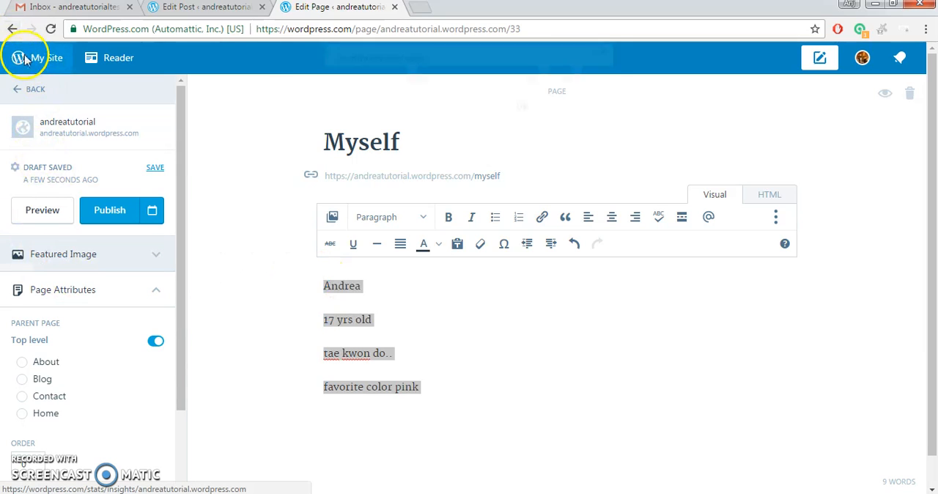
left_click(542, 115)
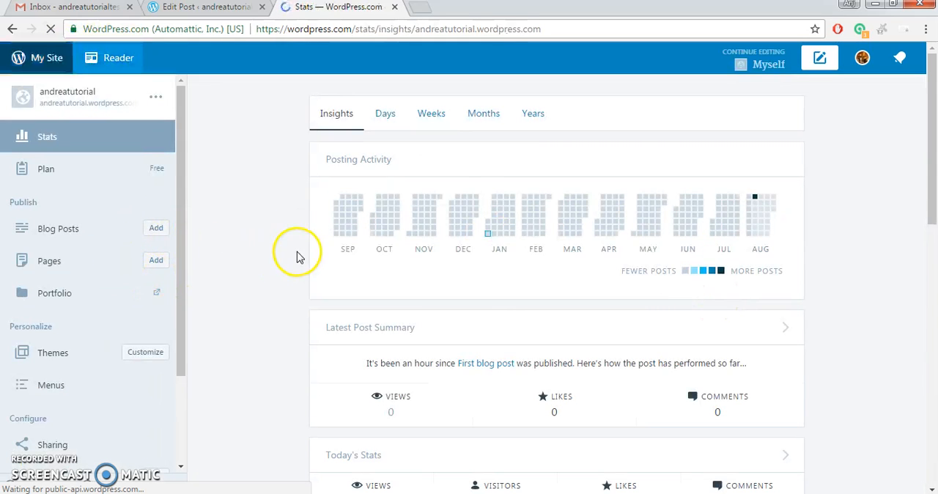
Start a new blog post, paste the clipboard content into its body and title the post Myself.
left_click(156, 228)
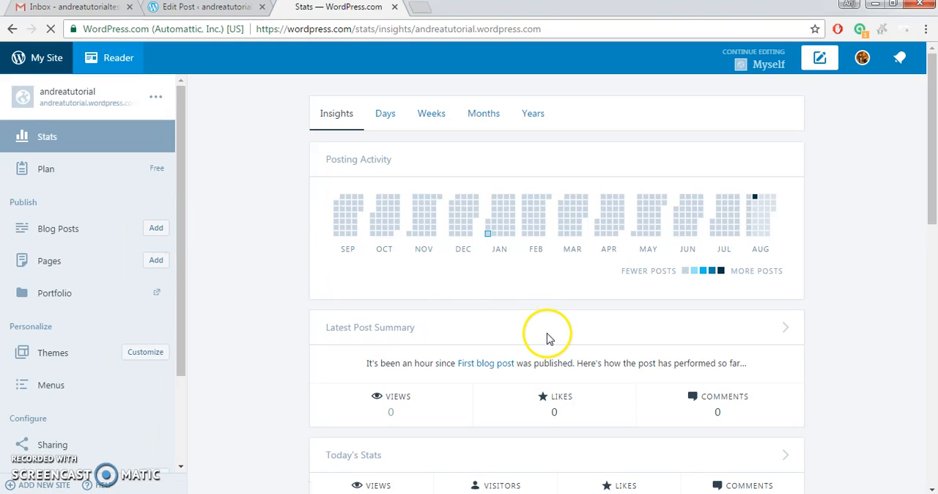
left_click(465, 271)
key("ctrl+v")
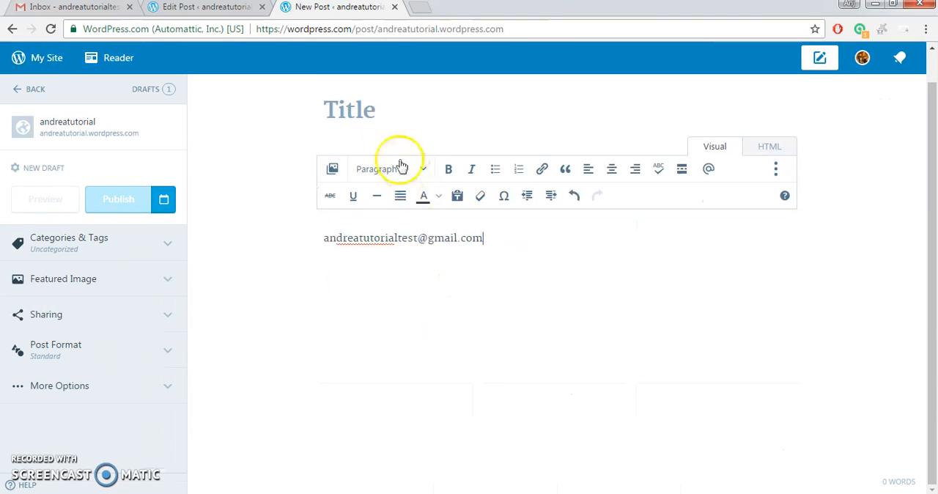
left_click(331, 110)
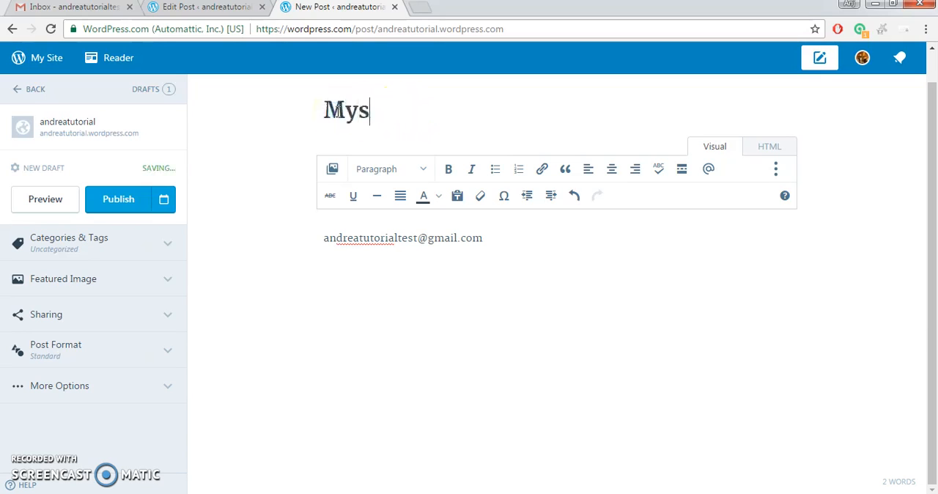
Replace the pasted e-mail address in the post body with a short self-introduction ending in a row of dots.
key("BackSpace")
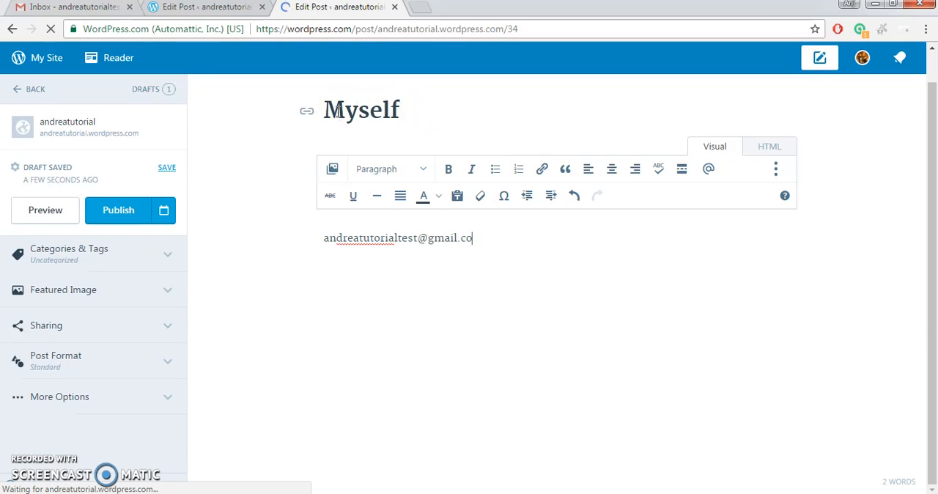
key("BackSpace")
key("BackSpace")
key("BackSpace")
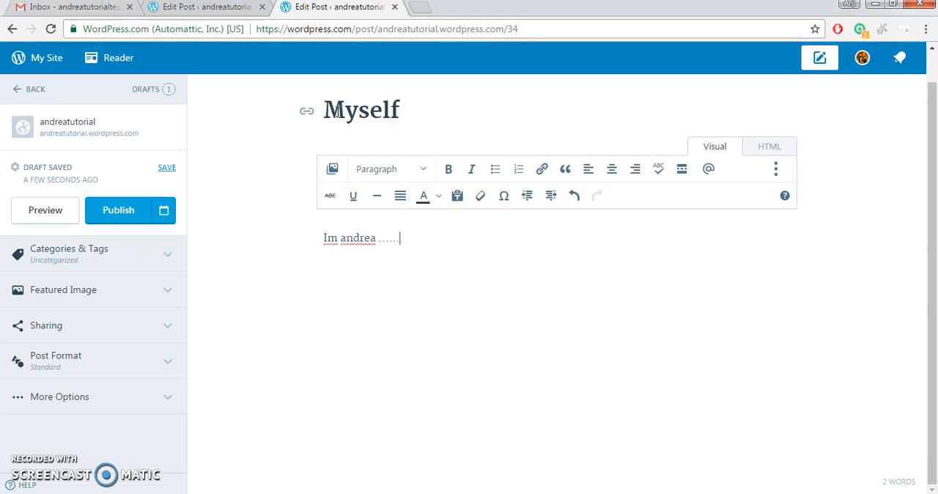
Preview and publish the Myself blog post and expand its More Options settings.
left_click(61, 211)
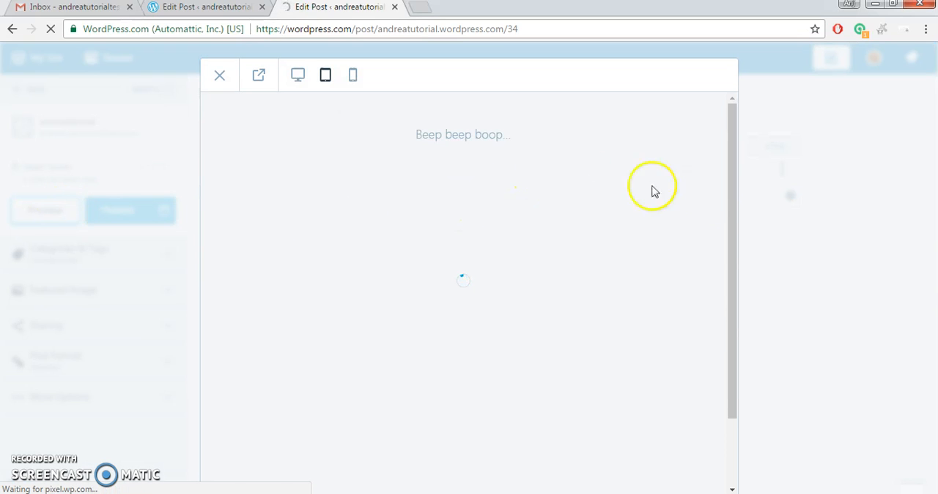
scroll(722, 207, "down", 15)
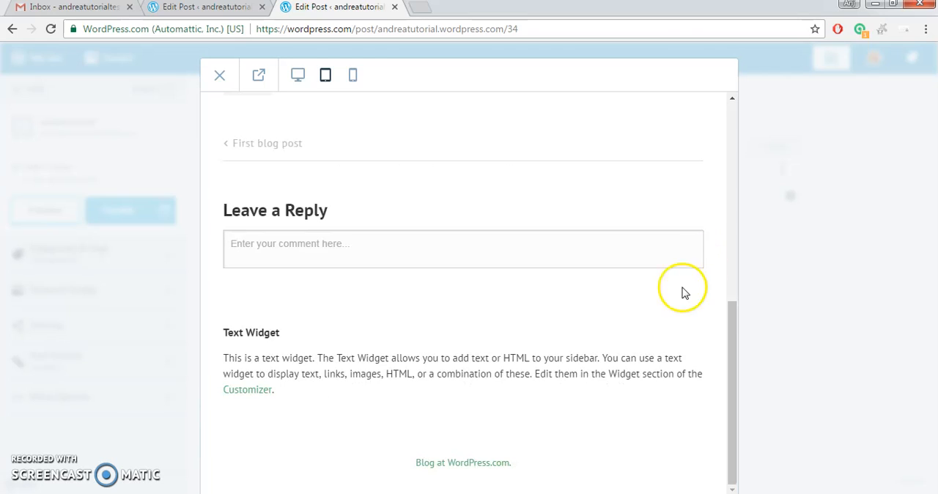
left_click(847, 298)
left_click(130, 211)
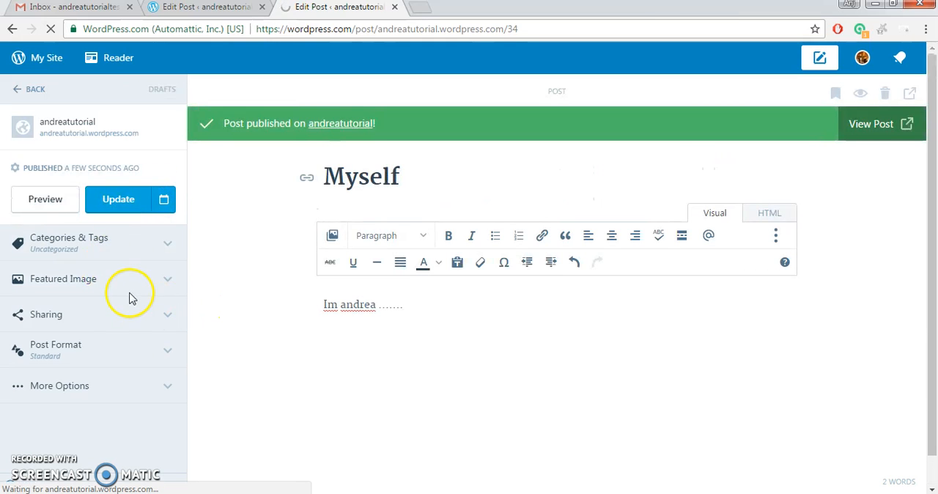
left_click(80, 398)
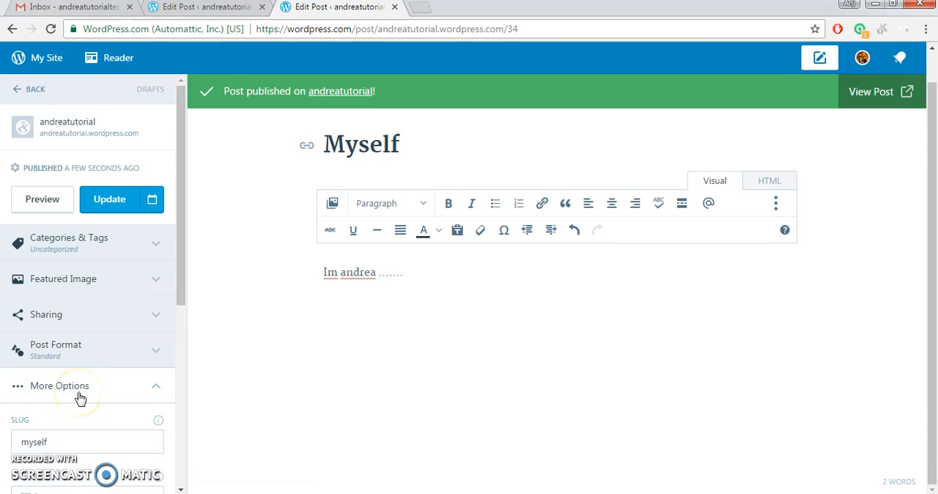
Leave the editor, open the site's list of blog posts and look through the published entries.
left_click(52, 60)
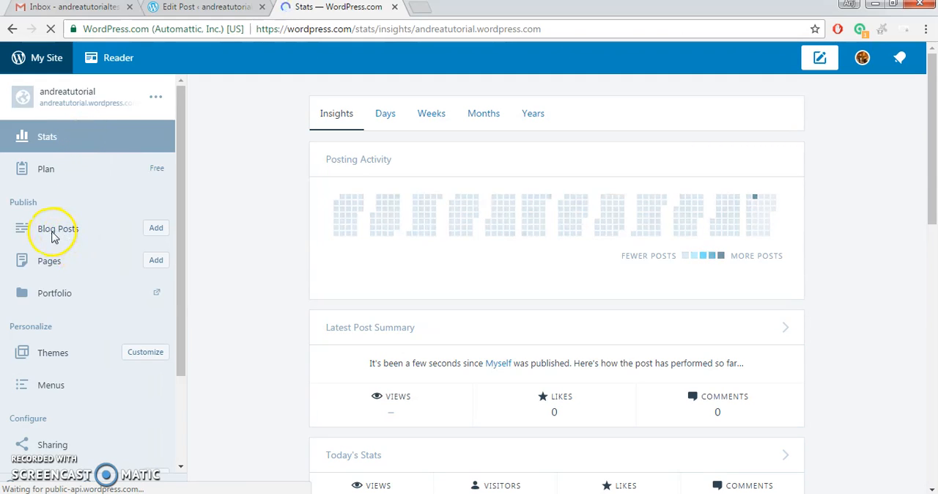
left_click(119, 232)
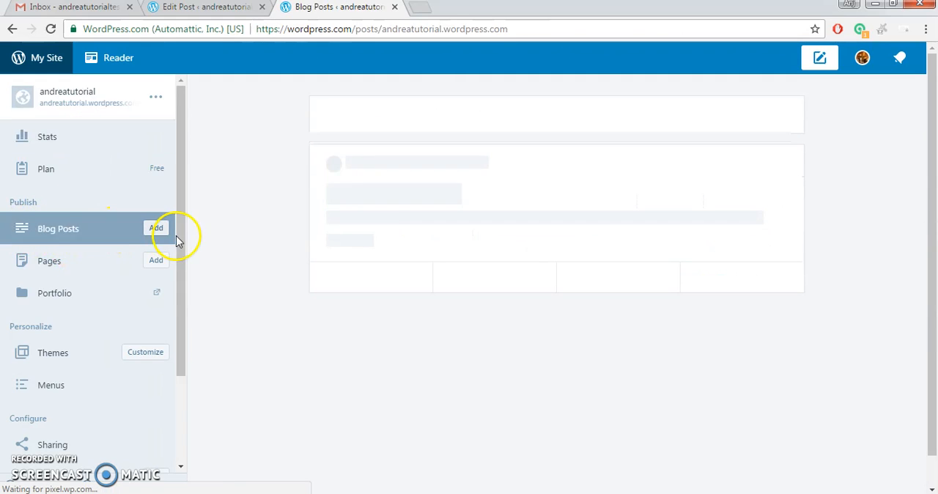
scroll(629, 242, "down", 7)
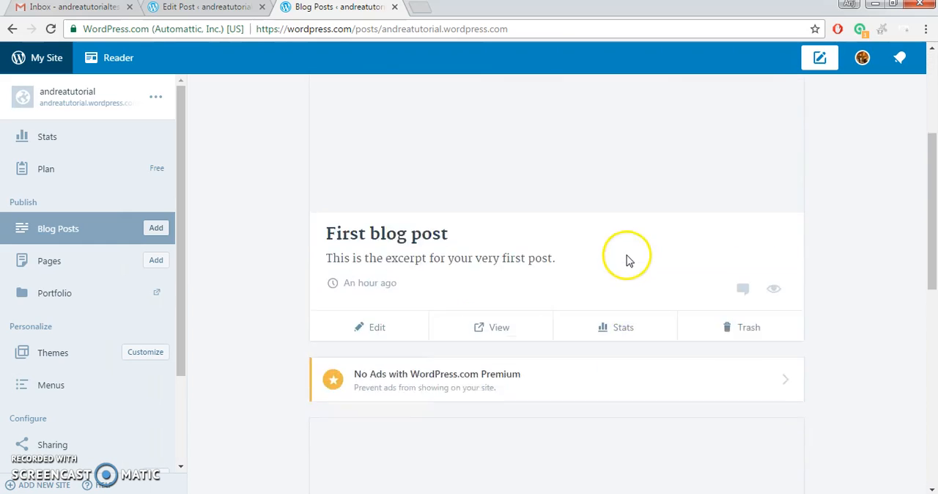
scroll(627, 257, "up", 5)
scroll(627, 257, "down", 7)
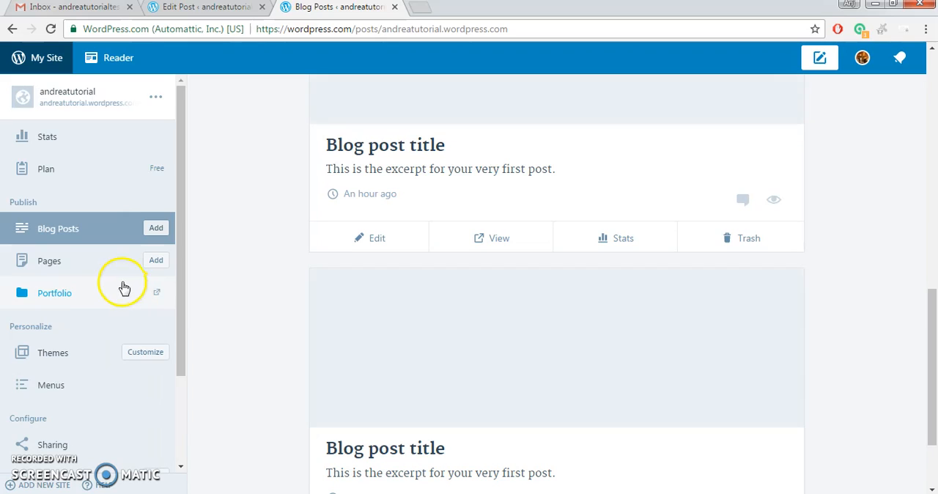
Open the site's Portfolio projects in WP Admin, switch to the Dashboard home and review its widgets and navigation.
left_click(118, 288)
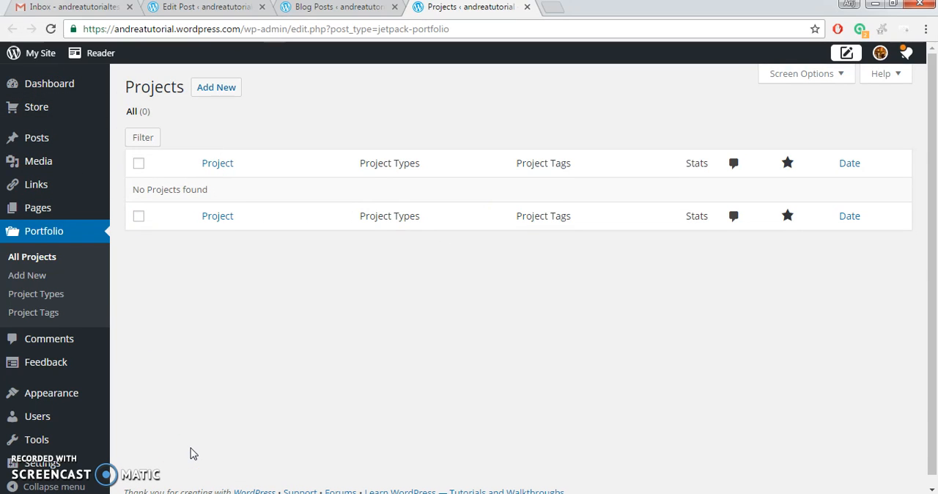
left_click(77, 85)
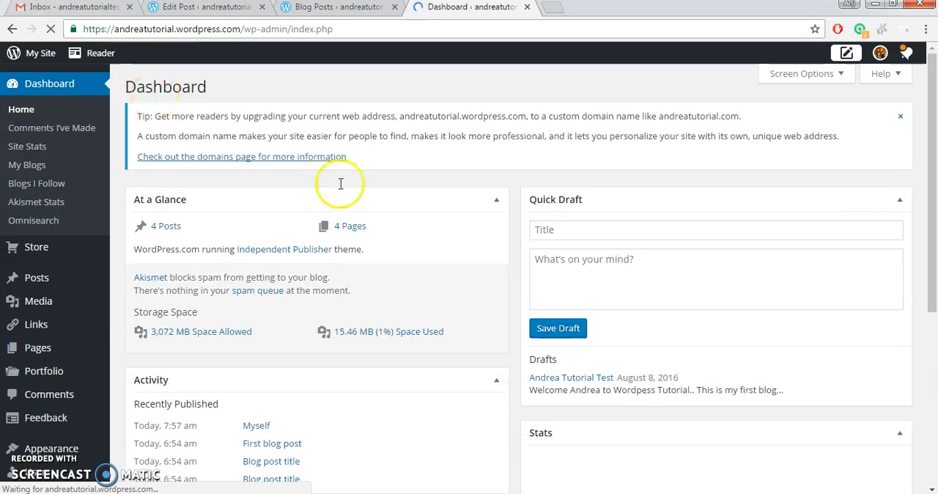
scroll(341, 182, "down", 5)
scroll(669, 288, "up", 4)
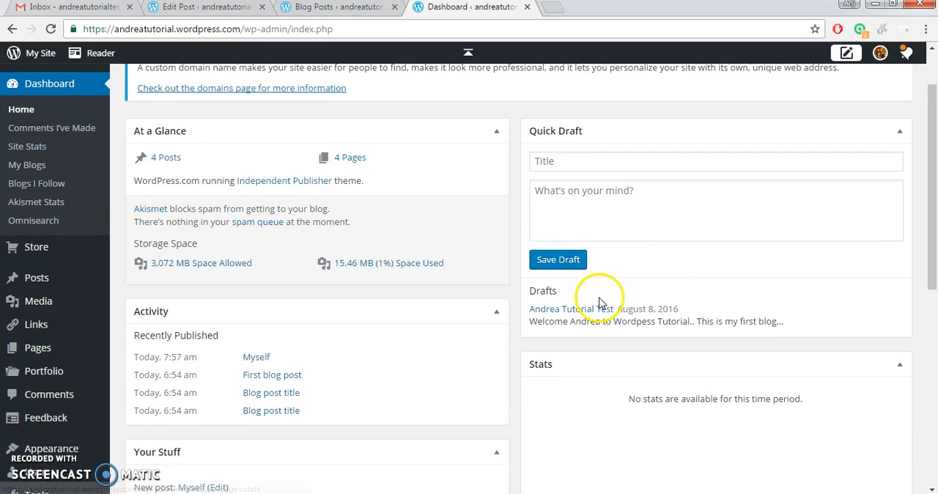
scroll(596, 303, "down", 1)
scroll(827, 350, "down", 4)
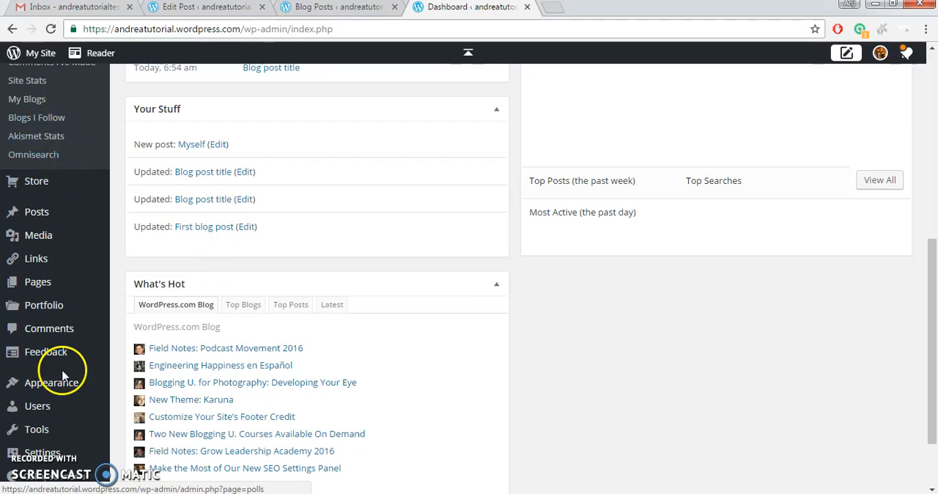
mouse_move(46, 211)
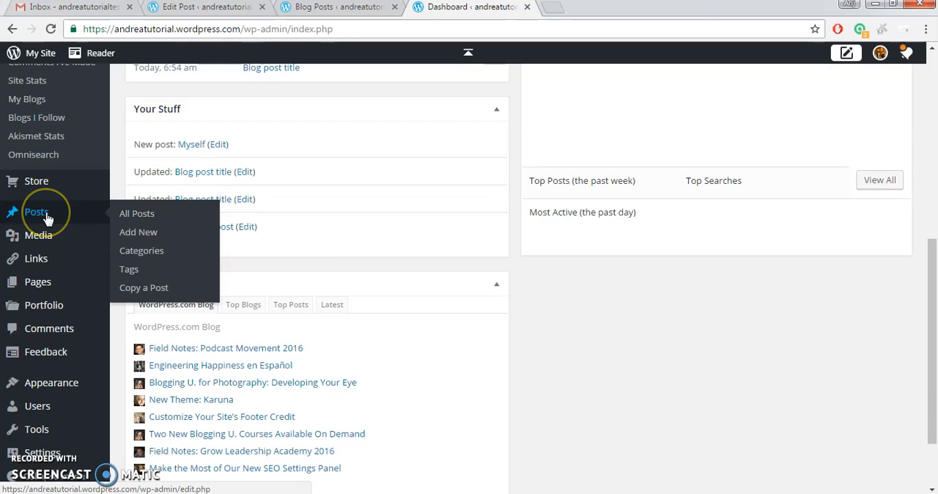
Open the list of all posts in WP Admin and look through its entries.
left_click(139, 213)
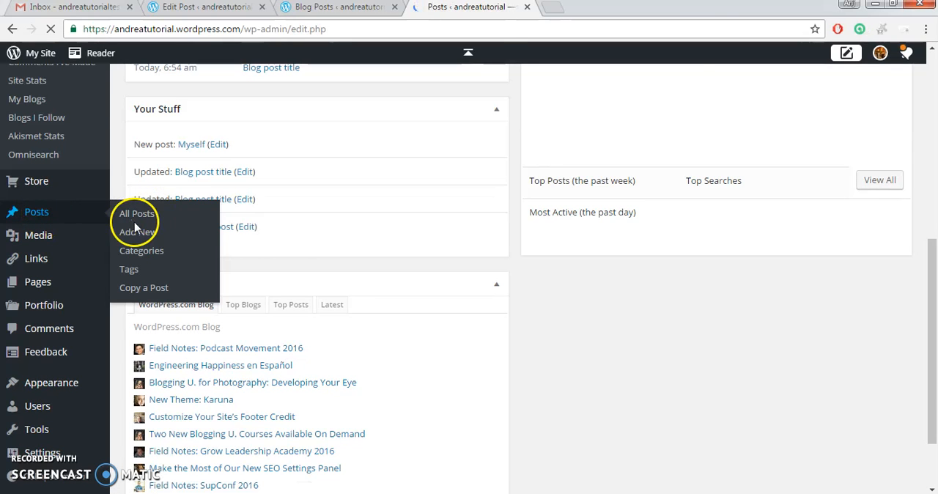
scroll(450, 271, "down", 2)
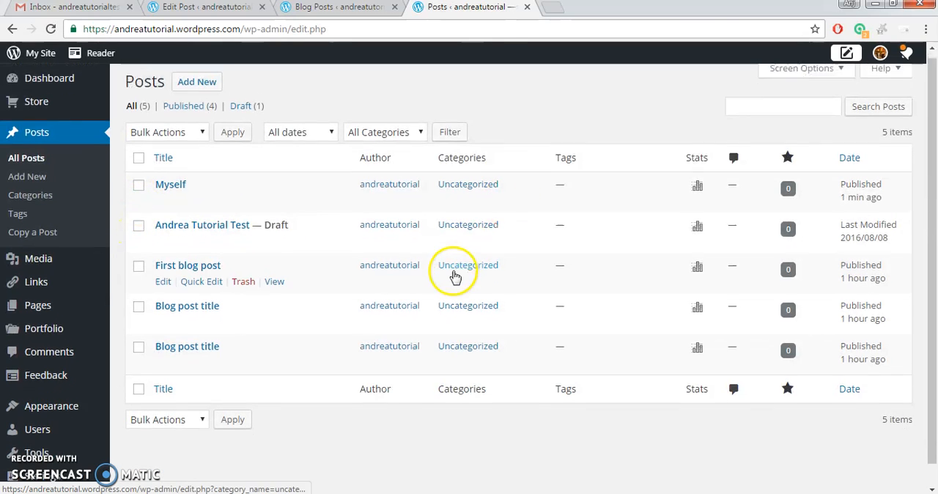
scroll(634, 218, "up", 1)
scroll(373, 244, "down", 1)
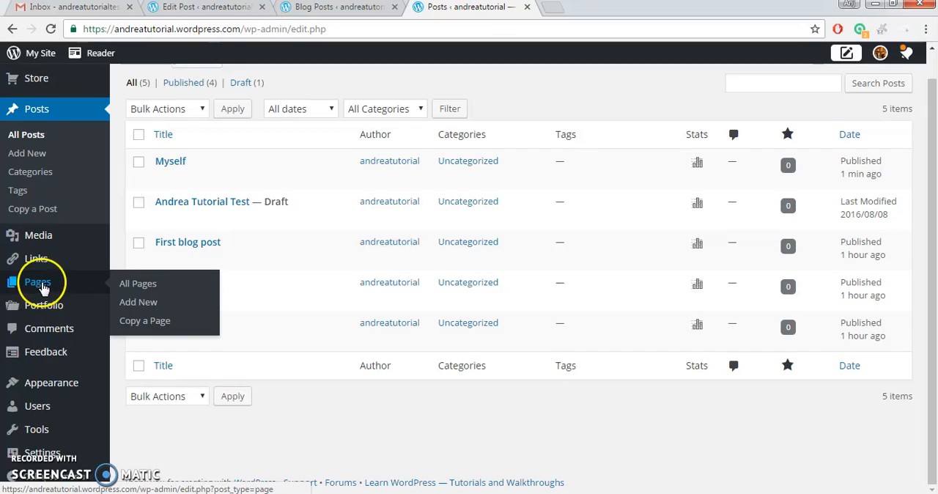
Open the Comments page and the Feedback polls page and look over both.
left_click(44, 334)
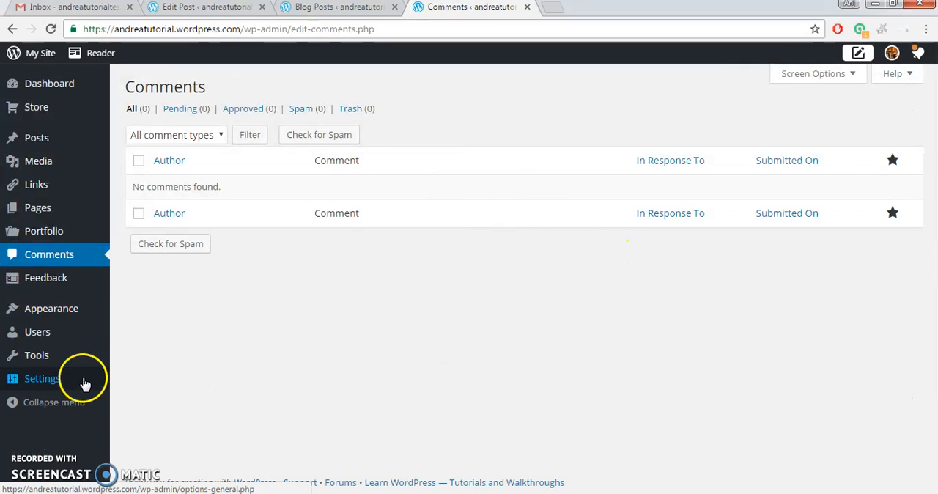
mouse_move(76, 271)
mouse_move(46, 327)
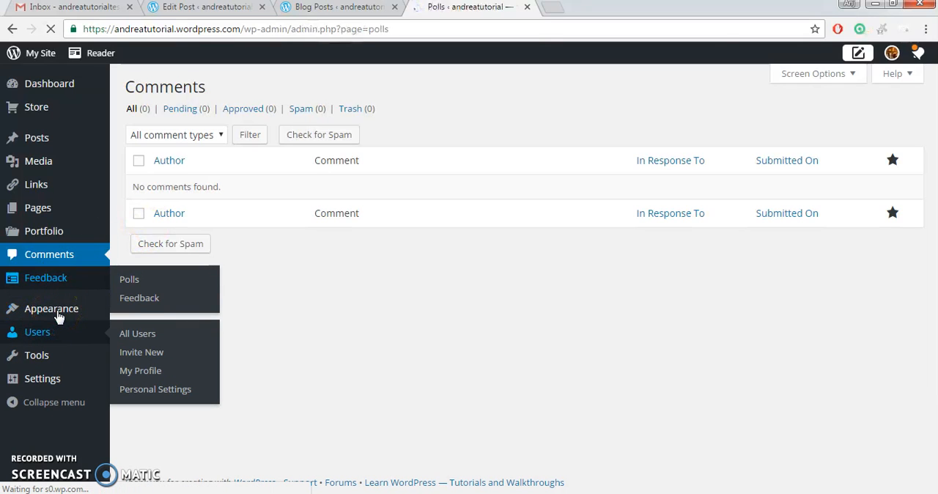
mouse_move(55, 359)
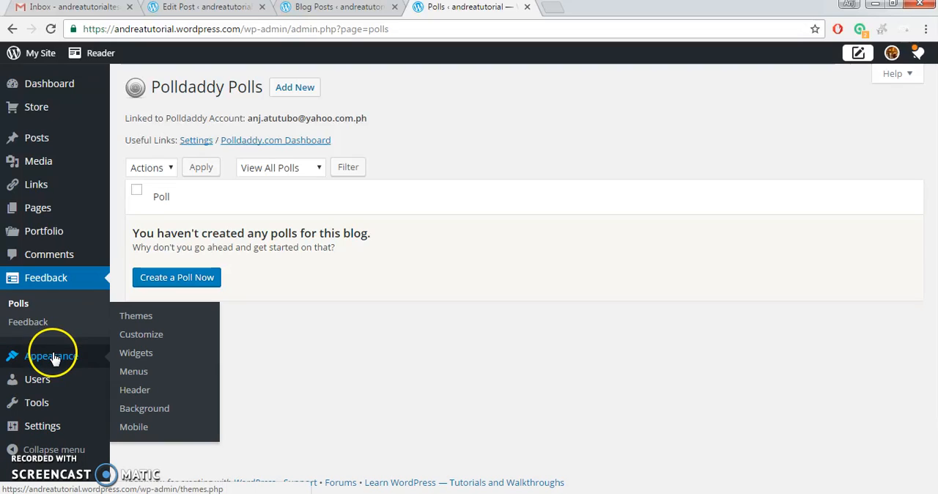
Open the site's Themes page and browse the available themes.
left_click(135, 315)
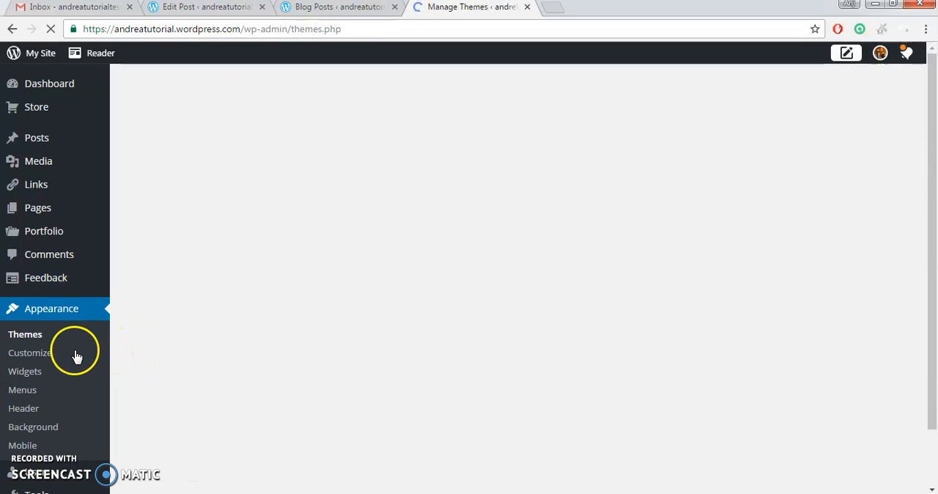
scroll(26, 344, "down", 3)
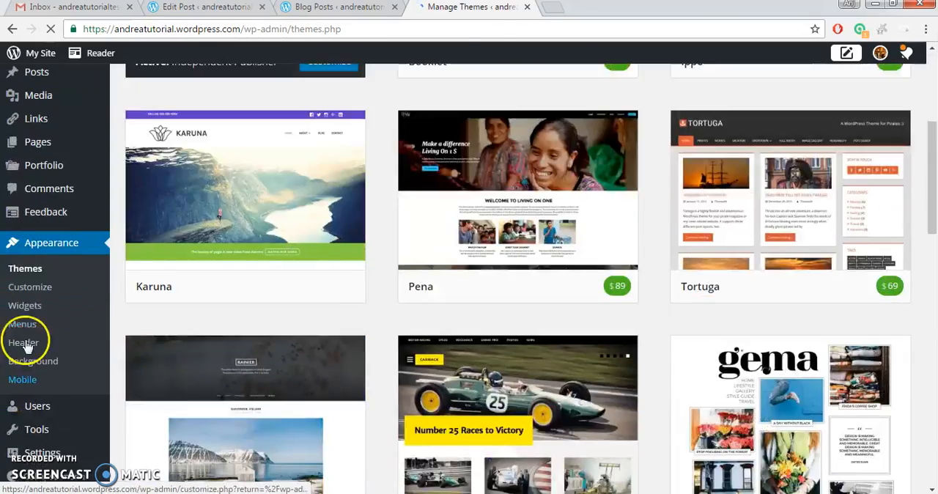
scroll(242, 266, "down", 12)
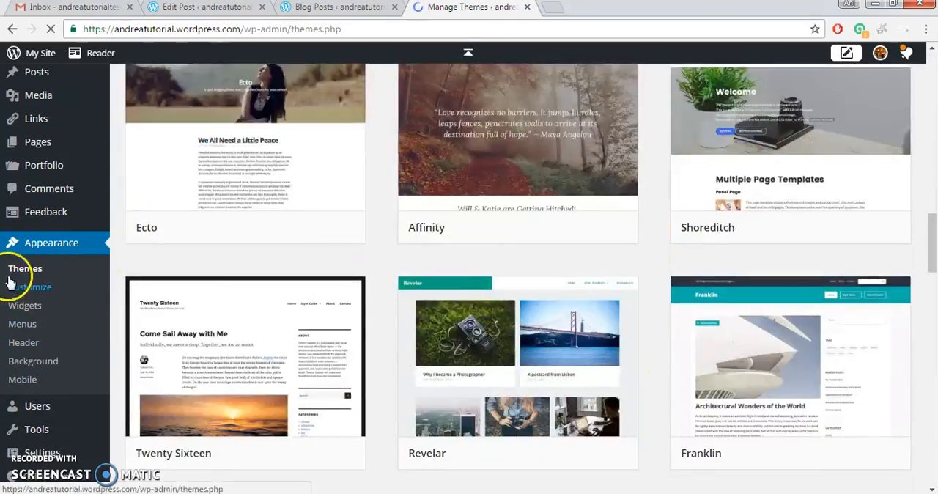
scroll(46, 279, "down", 7)
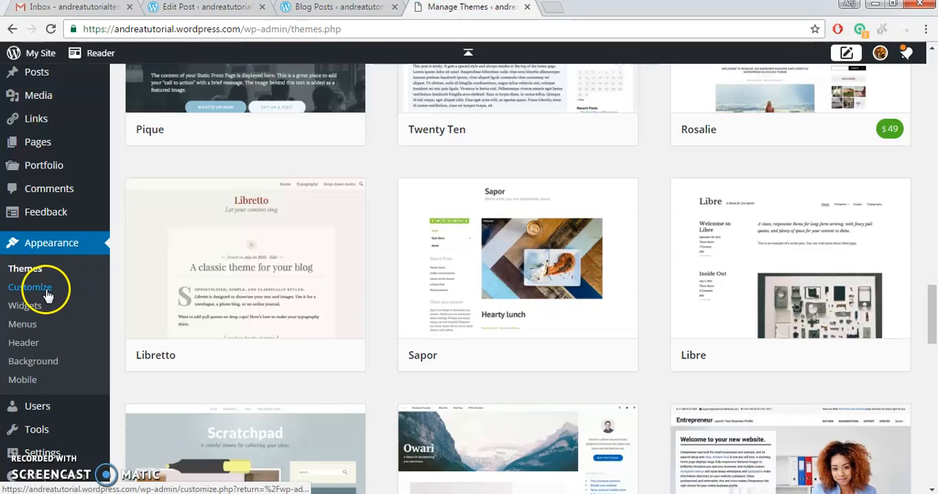
Open the theme Customizer, examine its options and the site preview, and return to browsing the themes.
left_click(46, 292)
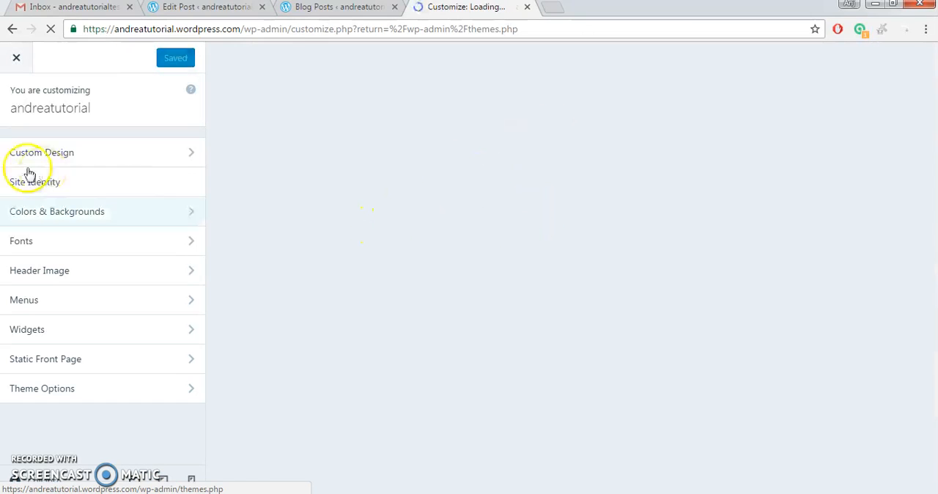
scroll(439, 300, "down", 2)
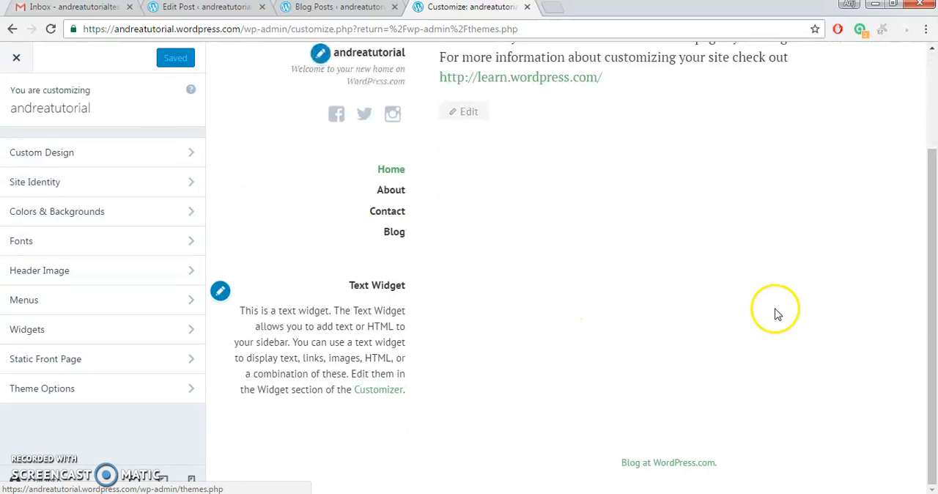
left_click(16, 29)
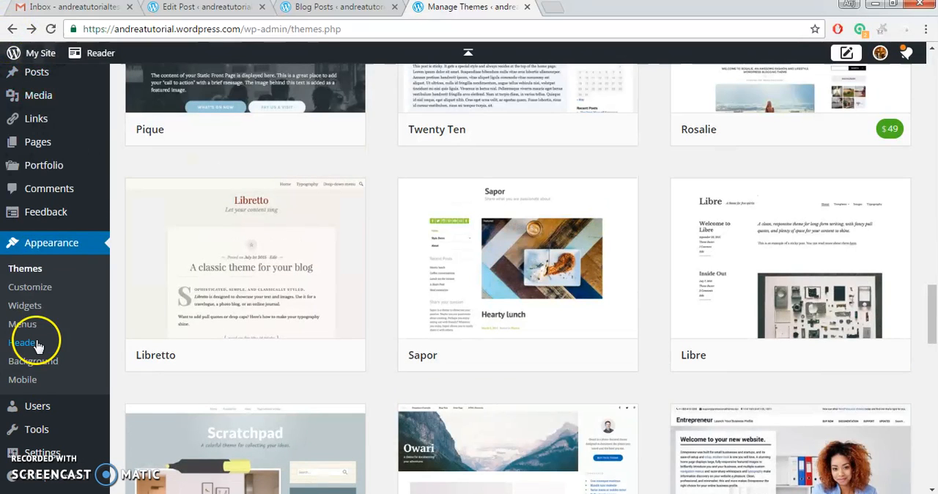
left_click(40, 328)
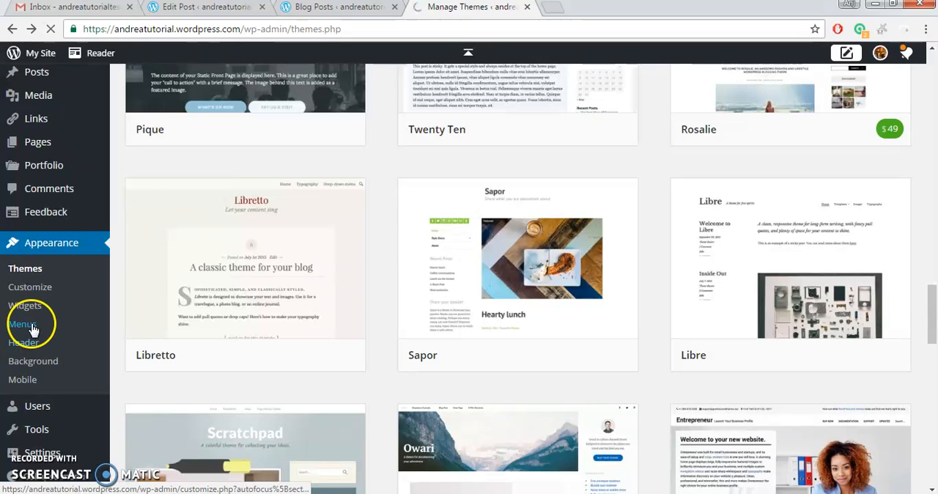
scroll(41, 387, "down", 3)
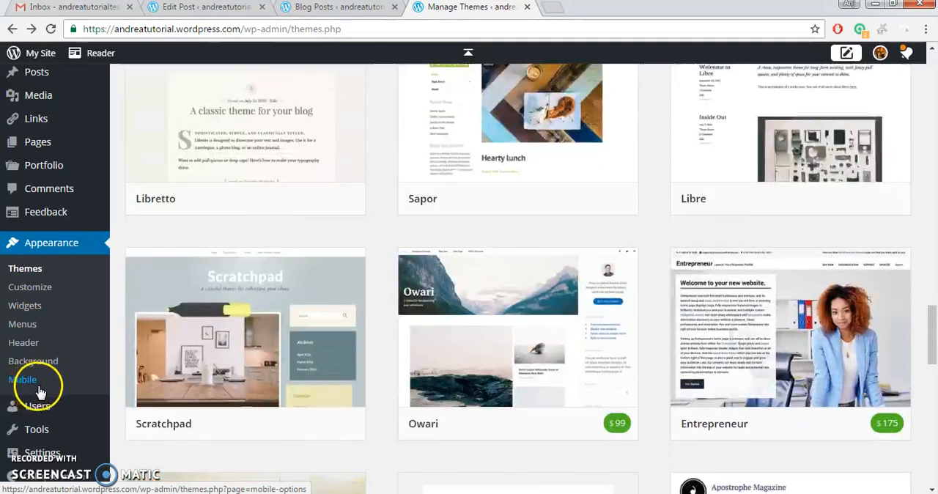
Open the Available Tools page and look over the tools offered for the site.
mouse_move(44, 421)
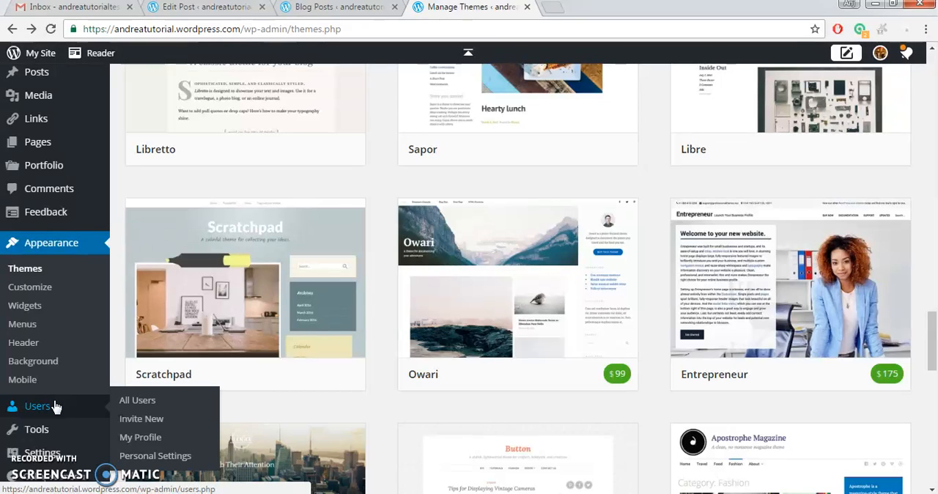
left_click(43, 433)
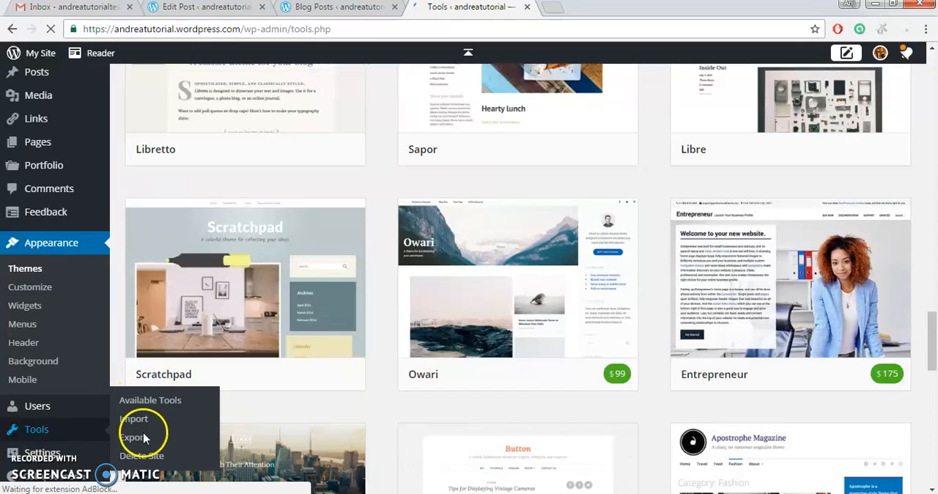
left_click(146, 461)
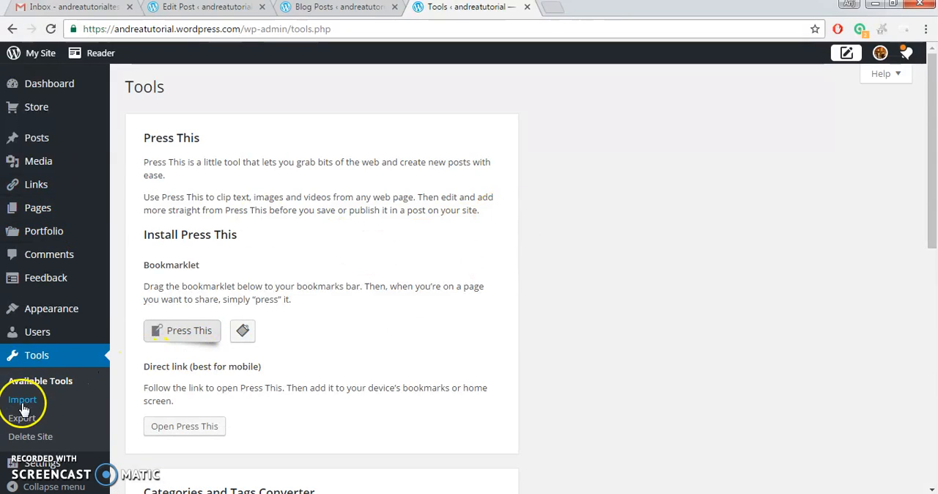
scroll(22, 408, "down", 2)
scroll(25, 410, "up", 2)
Return to the list of all posts, start a new post and look over its editor page.
left_click(44, 142)
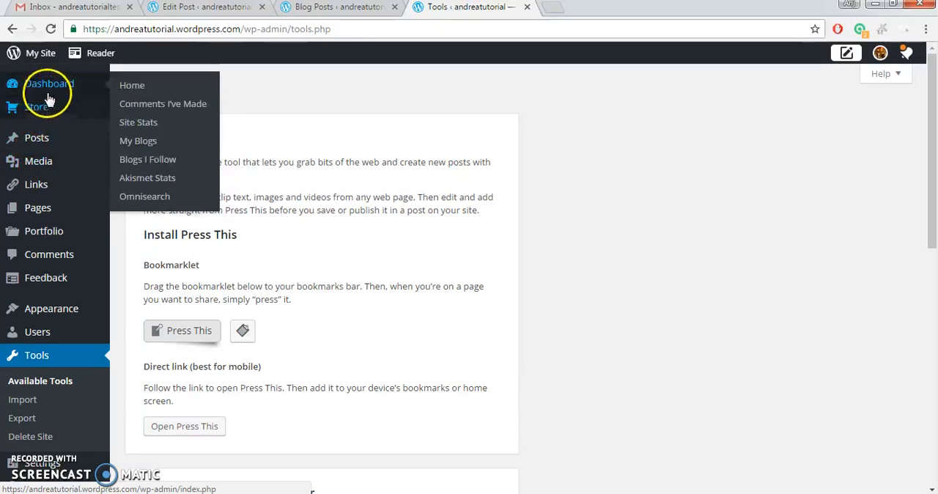
mouse_move(44, 138)
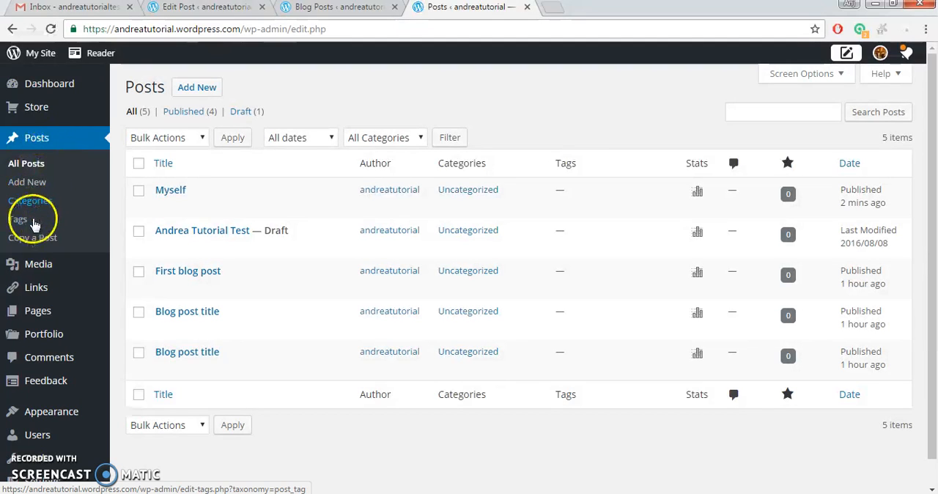
left_click(52, 189)
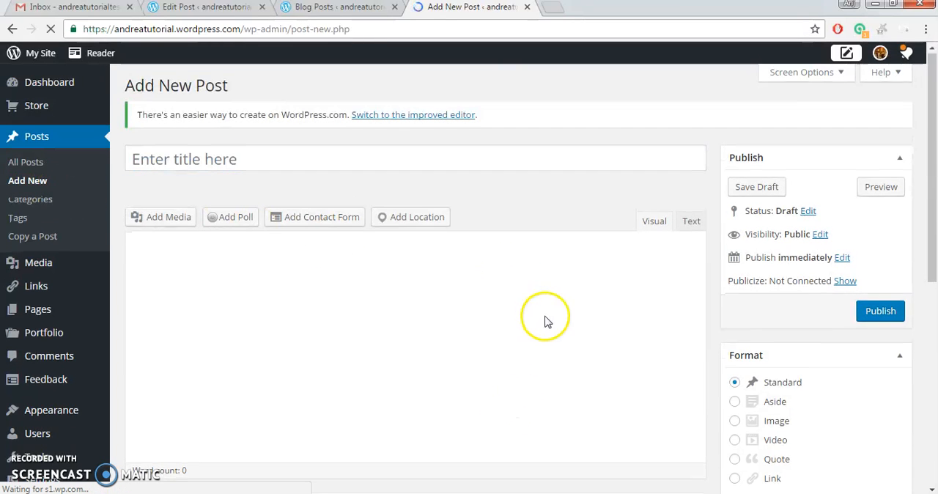
scroll(546, 320, "down", 3)
scroll(901, 215, "up", 3)
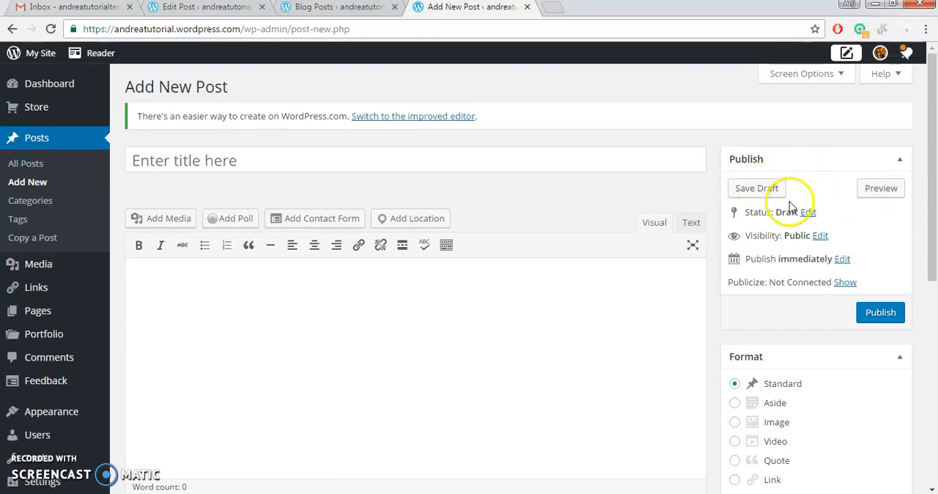
Try the Private and Password protected visibility options for the new post and set it back to Public.
left_click(821, 236)
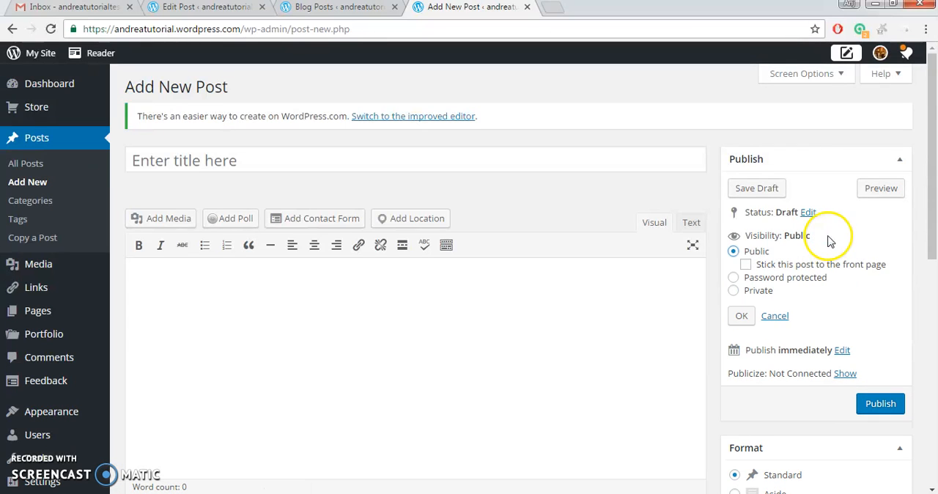
left_click(734, 290)
left_click(732, 264)
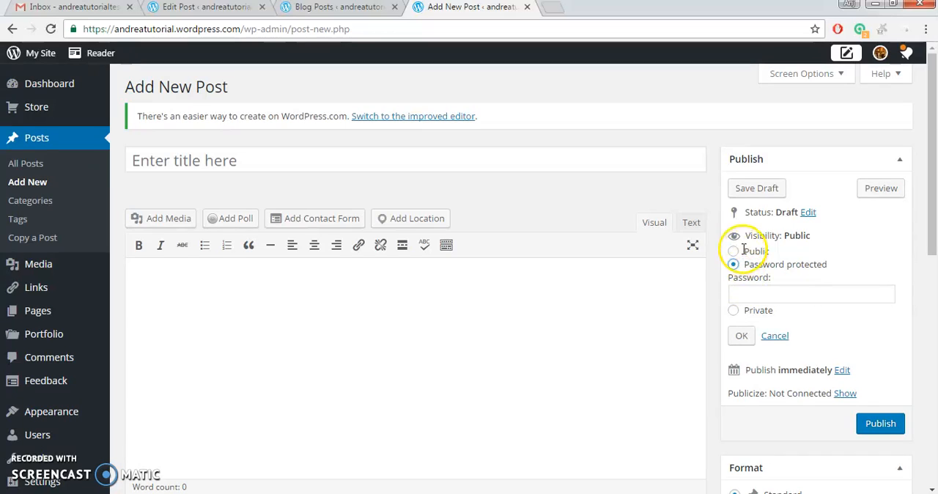
left_click(733, 252)
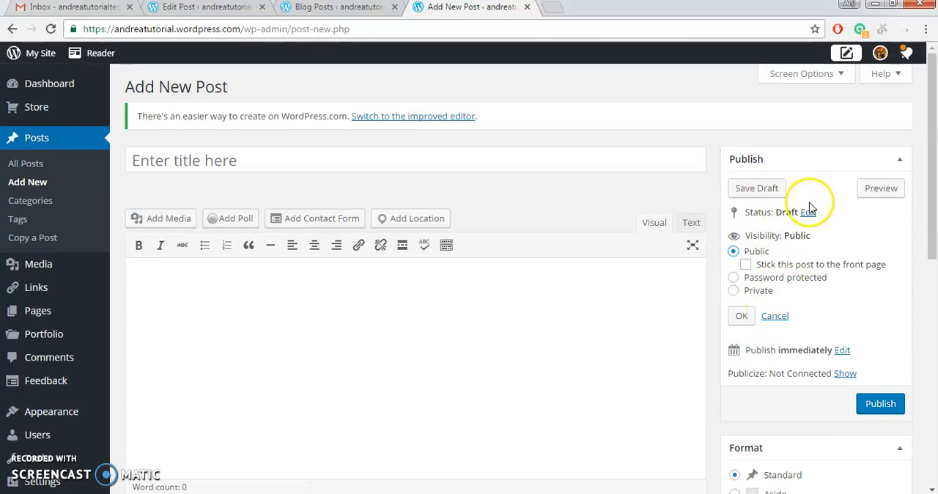
Open the new post's publish date for editing and review its format, category, tag and featured image settings.
left_click(843, 351)
scroll(780, 352, "down", 1)
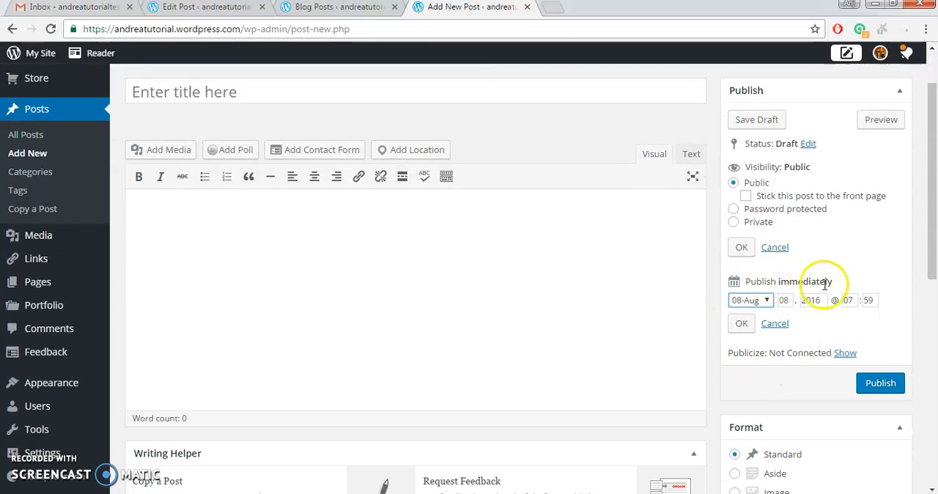
scroll(776, 315, "down", 2)
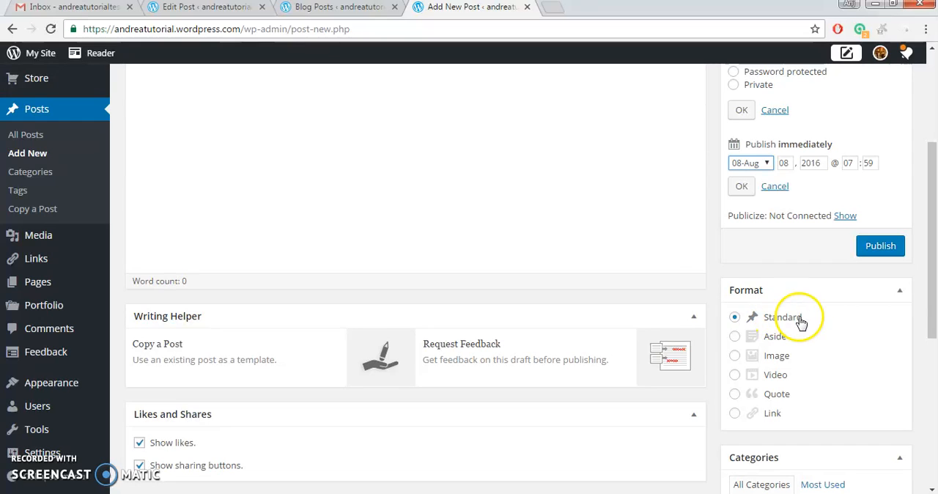
scroll(809, 328, "down", 2)
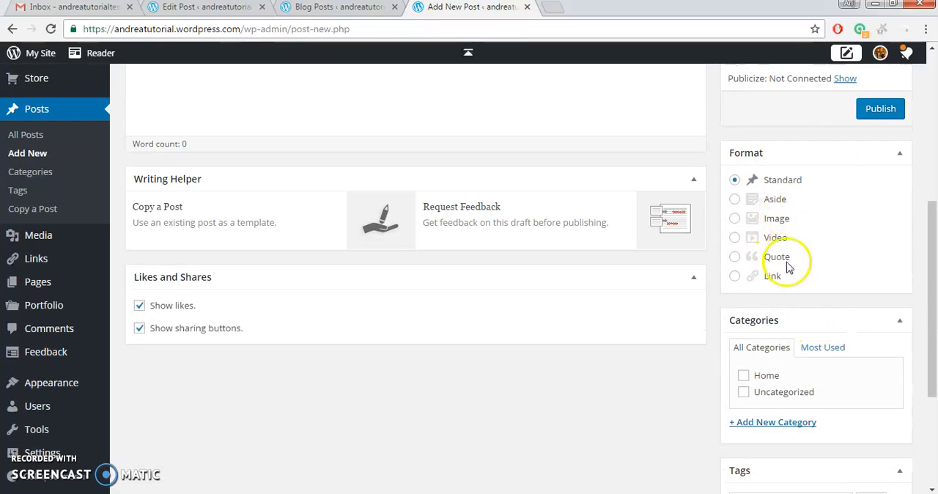
scroll(788, 268, "down", 3)
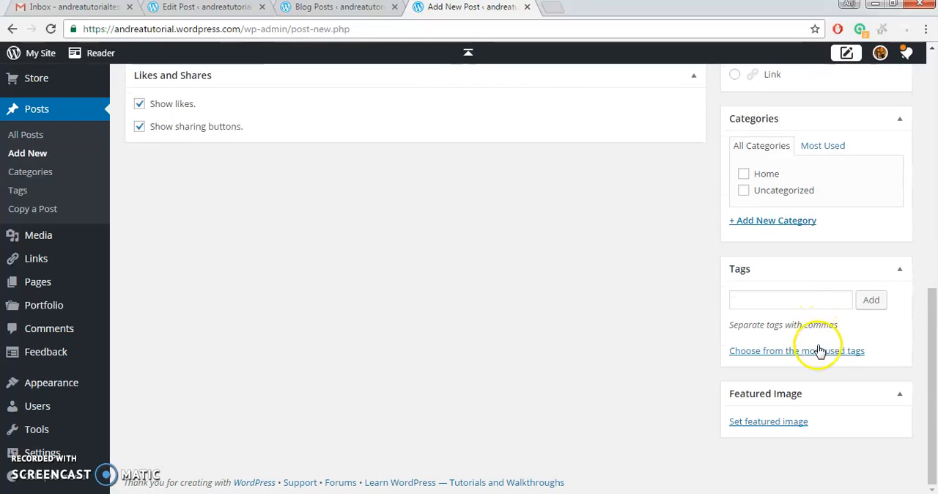
Add the tags "myself" and "school project" to the new post.
left_click(811, 300)
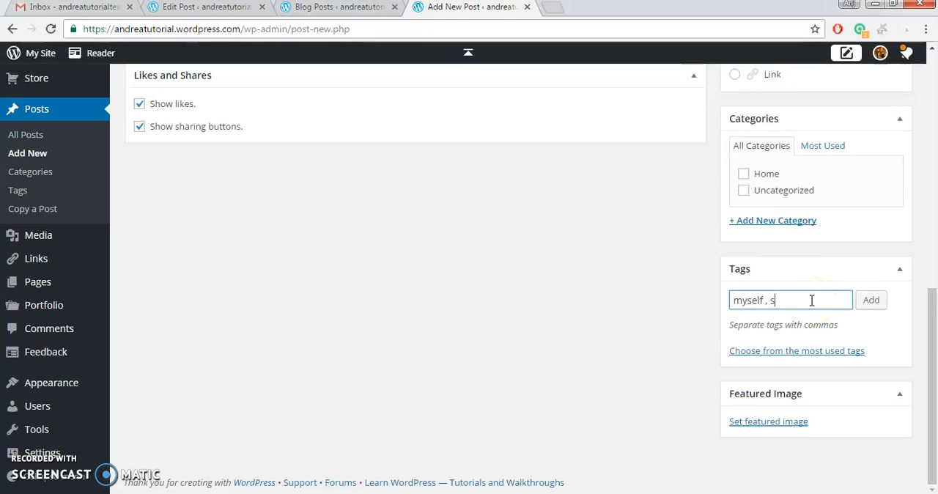
type("myself , school project")
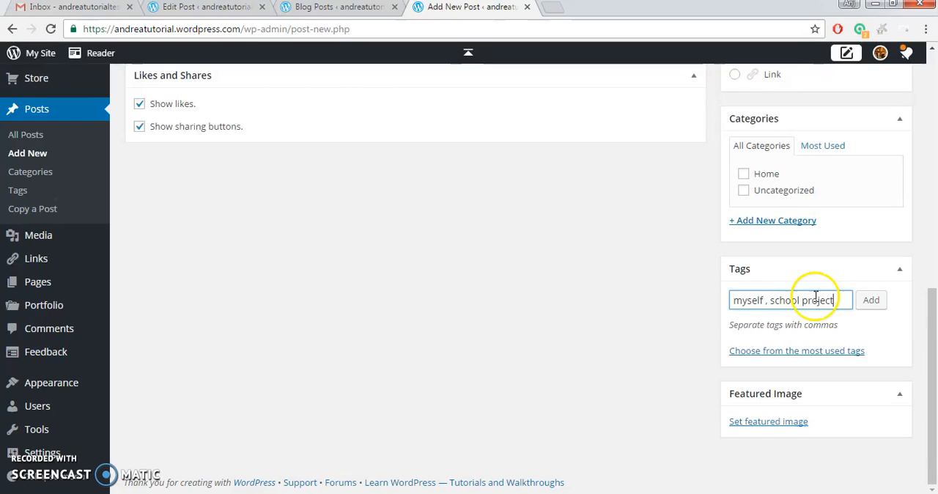
left_click(873, 301)
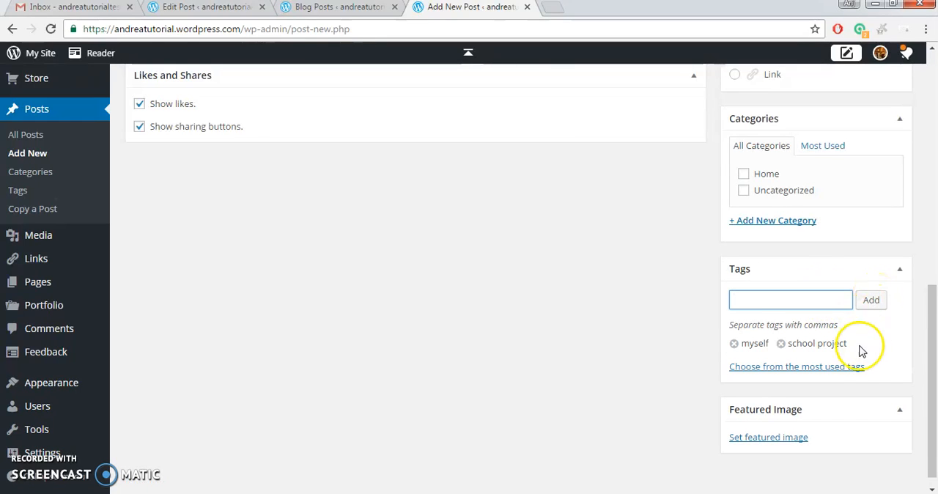
scroll(860, 351, "down", 1)
scroll(806, 417, "up", 10)
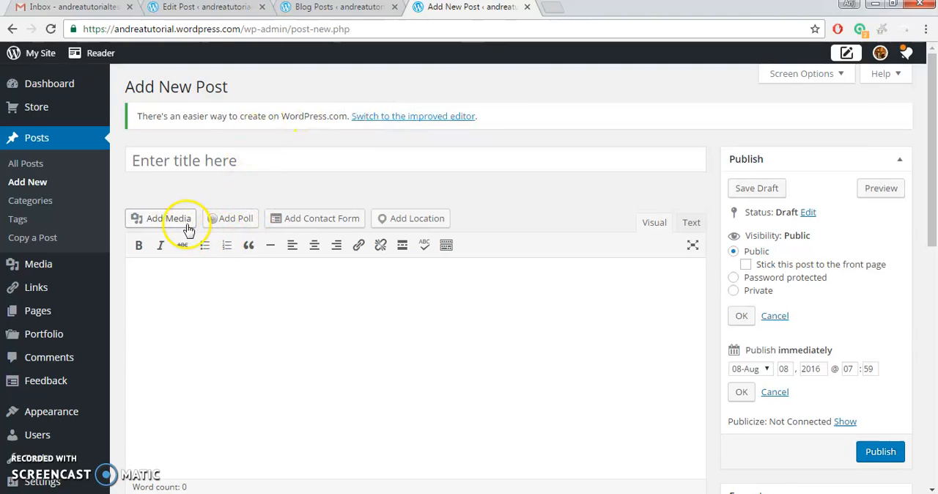
Start a new gallery for the post and upload the coffee image from the Downloads folder to it.
left_click(168, 219)
left_click(72, 105)
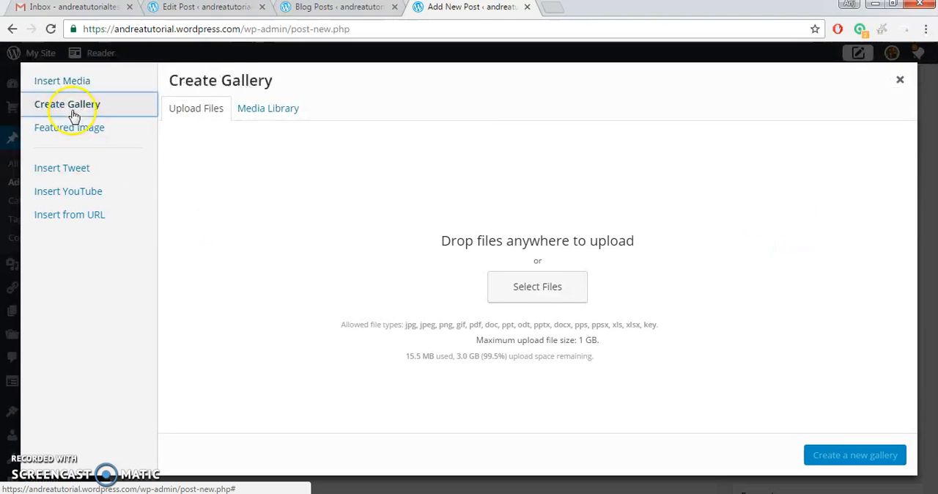
left_click(557, 306)
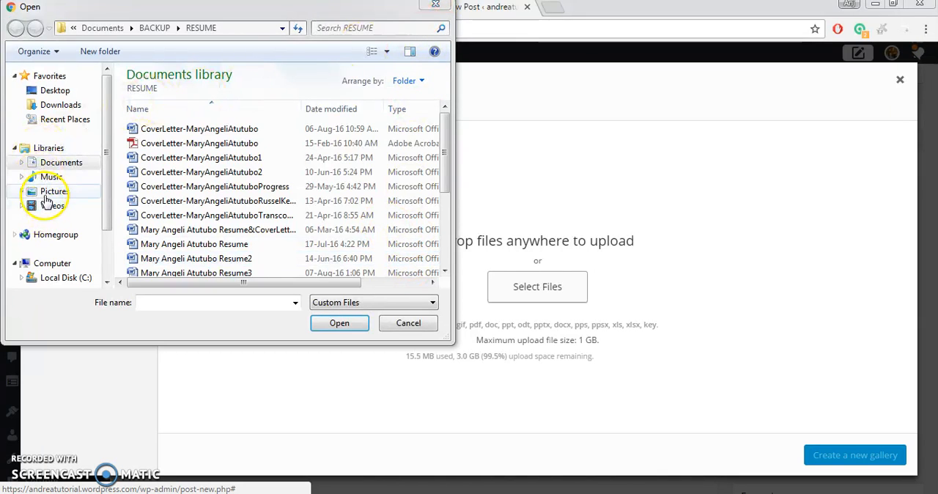
left_click(52, 192)
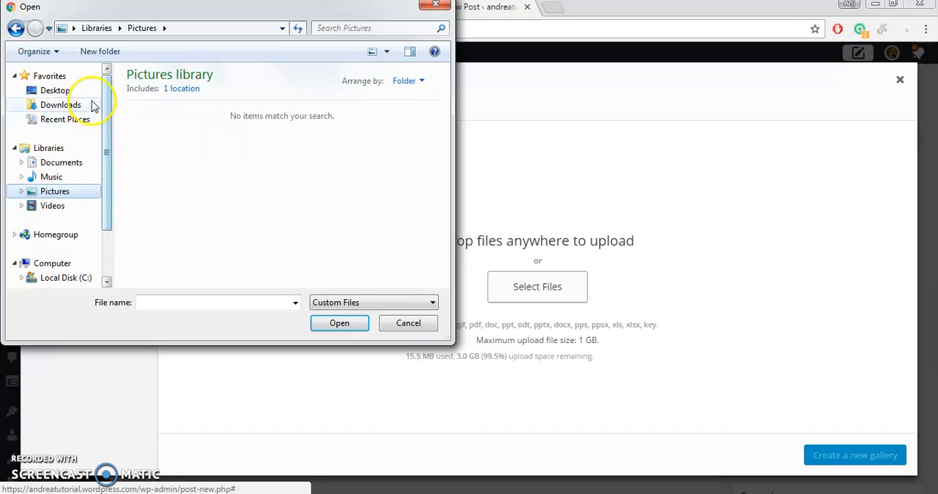
left_click(62, 105)
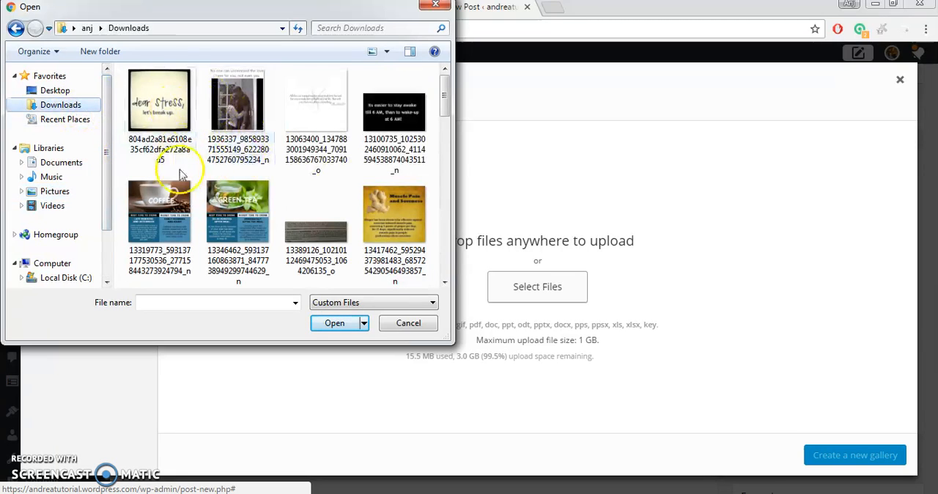
left_click(168, 199)
double_click(168, 199)
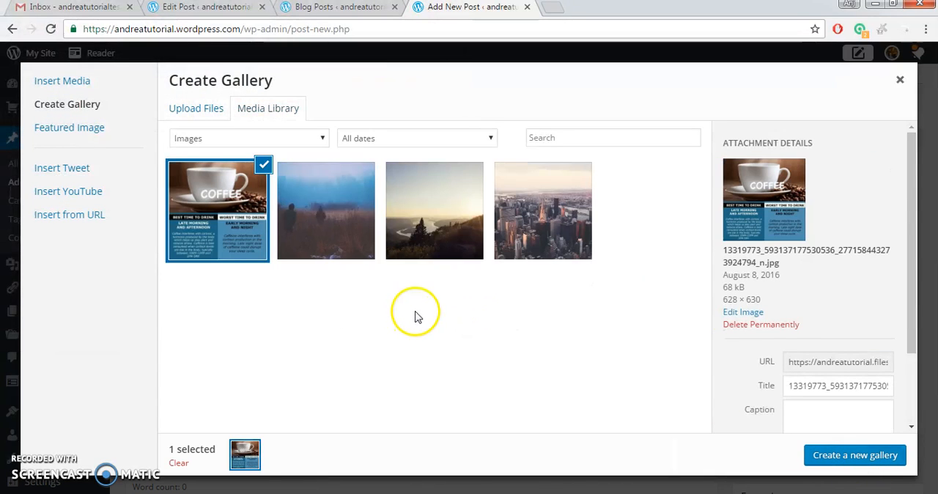
Add the three other library photos to the gallery, insert it into the post and preview the result.
left_click(315, 185)
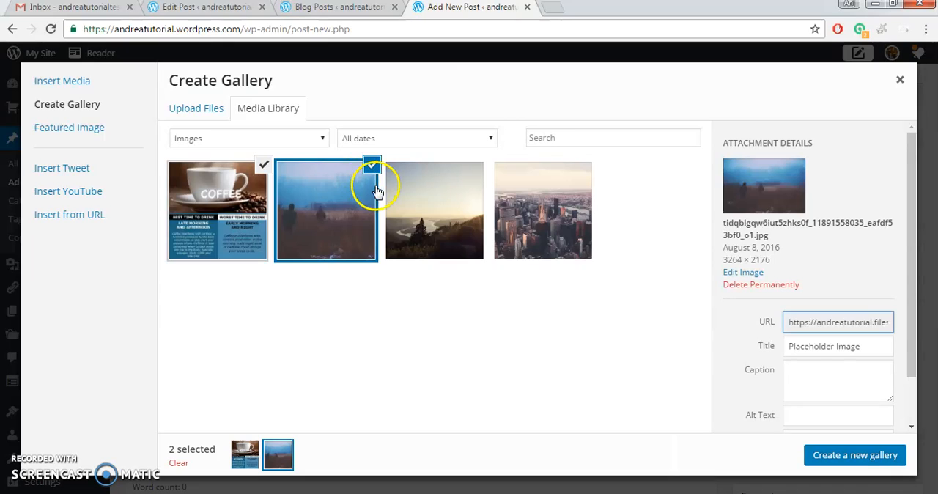
left_click(419, 192)
left_click(543, 193)
left_click(853, 455)
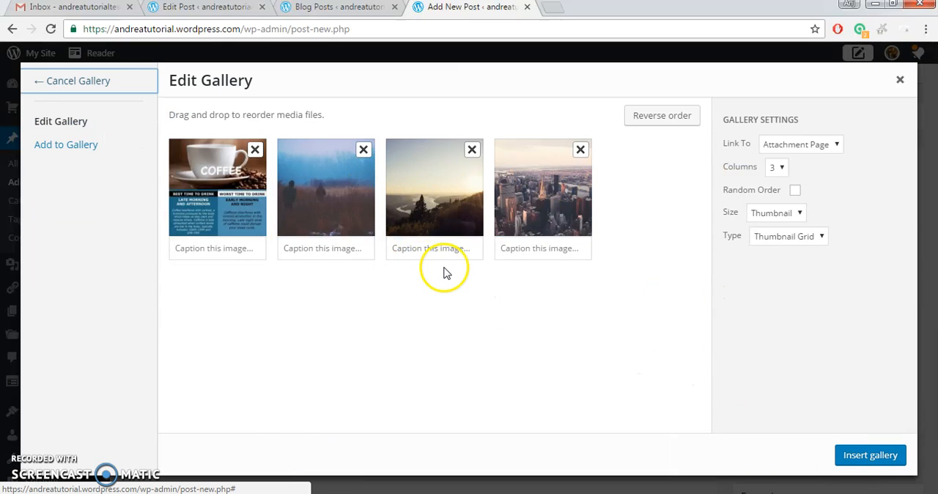
left_click(865, 457)
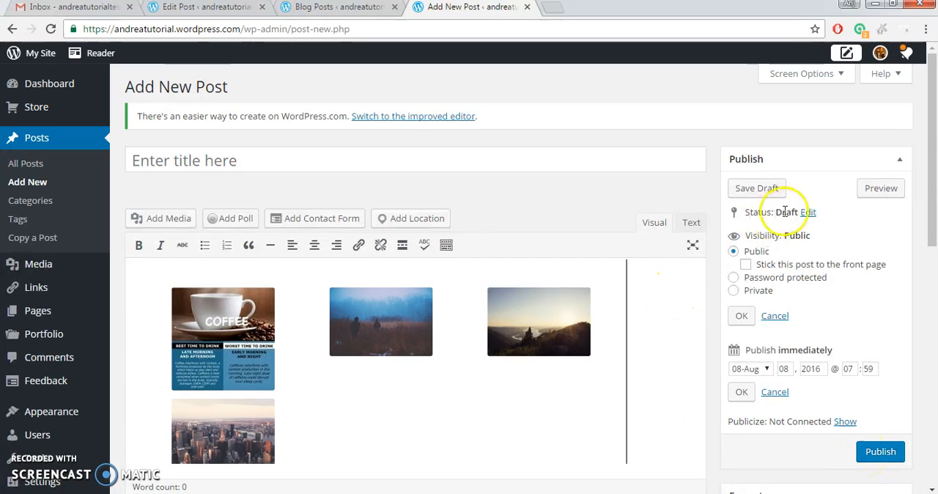
left_click(873, 189)
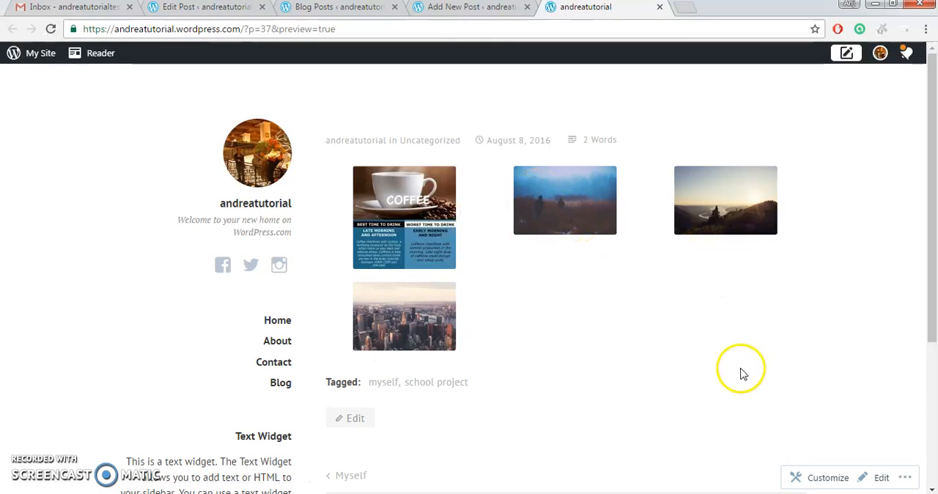
left_click(445, 9)
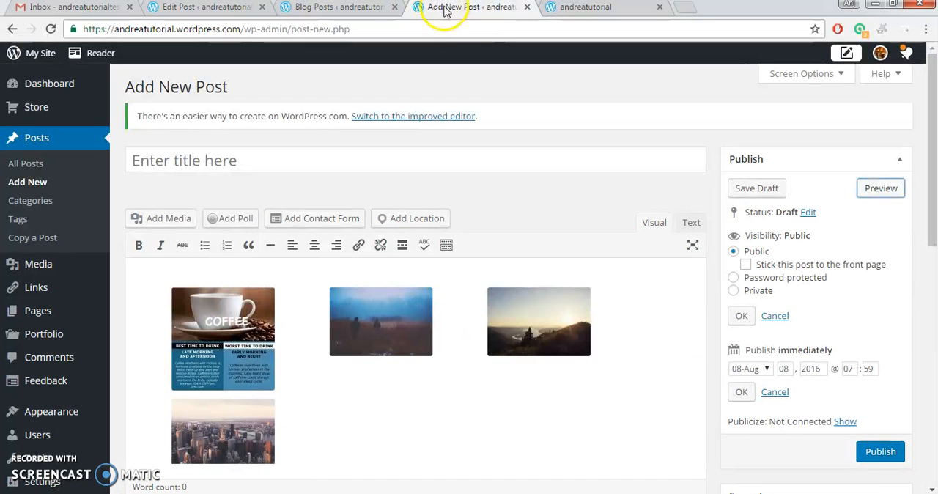
Edit the inserted gallery to use Medium size and the Slideshow type, and update it.
left_click(377, 313)
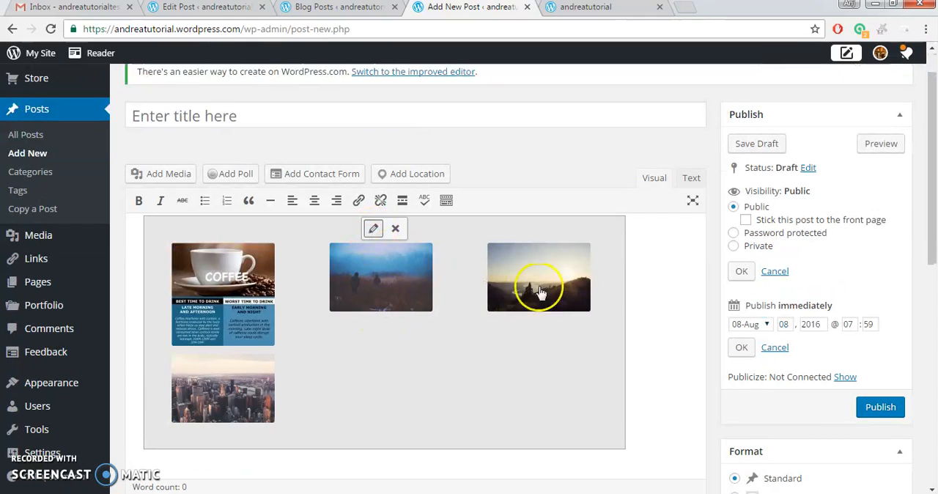
left_click(540, 292)
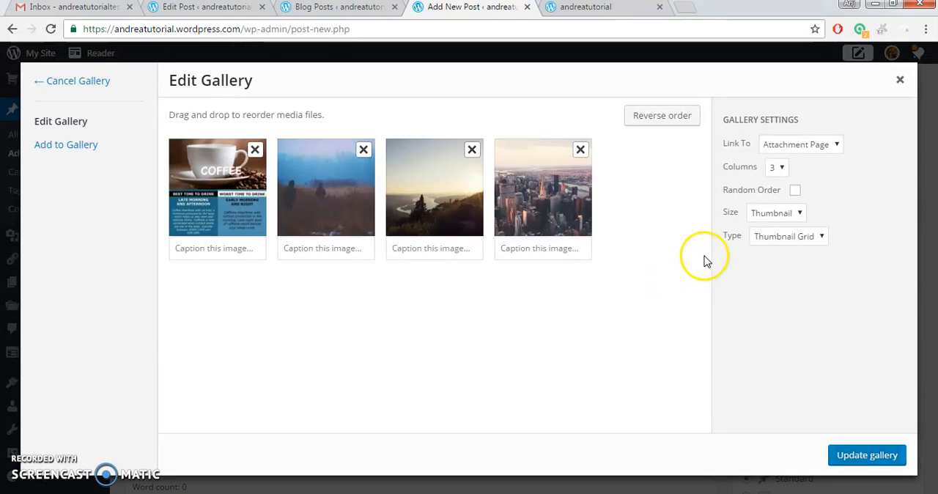
left_click(790, 219)
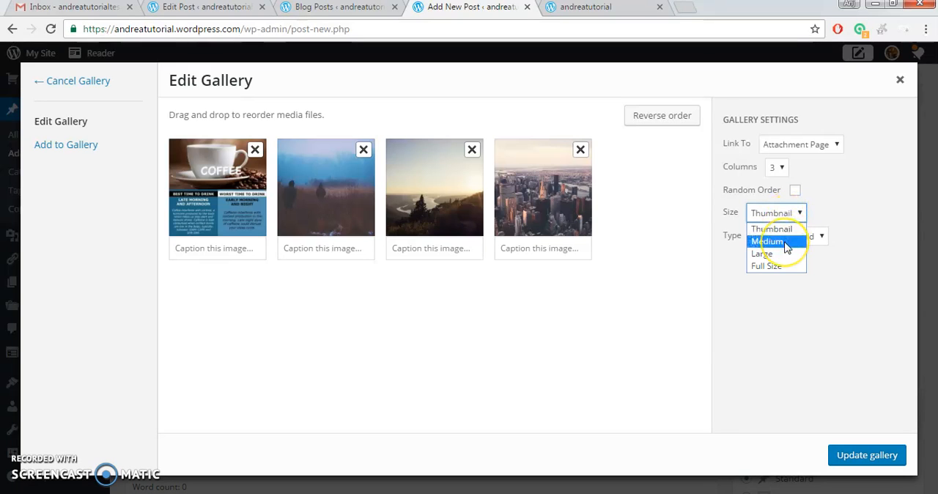
left_click(785, 243)
left_click(786, 239)
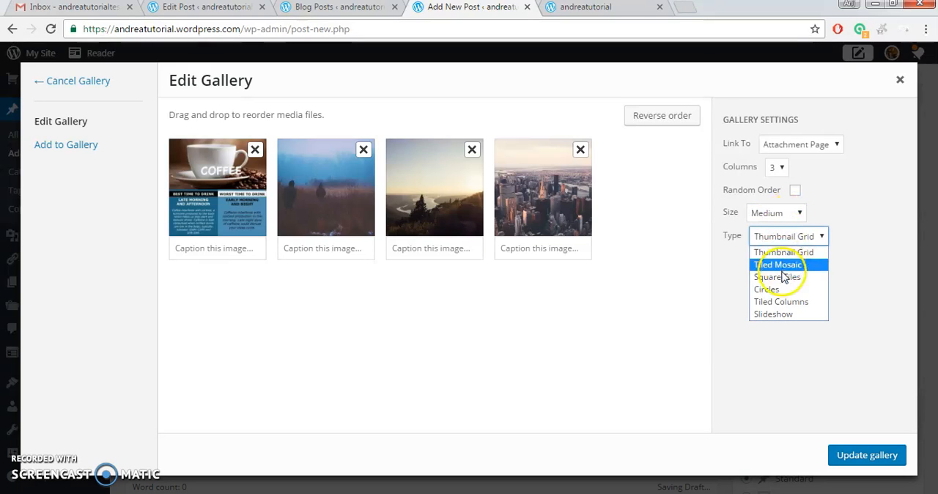
left_click(784, 315)
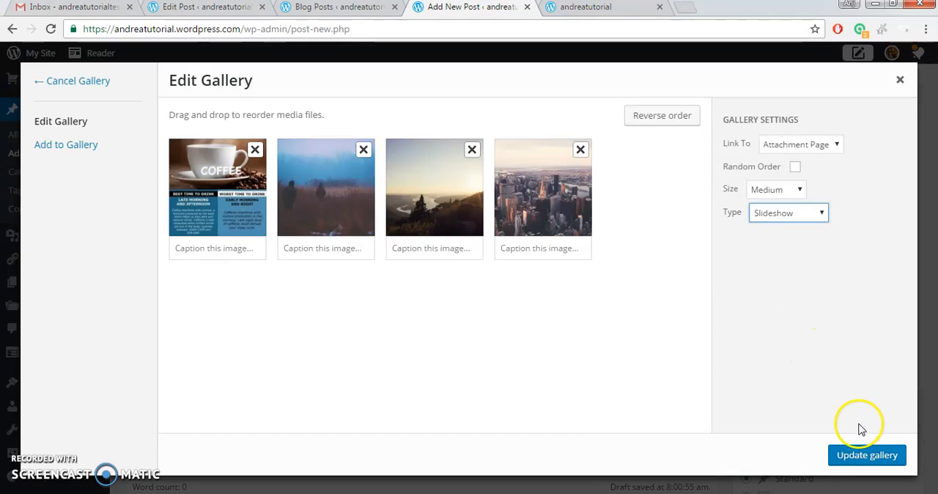
left_click(843, 454)
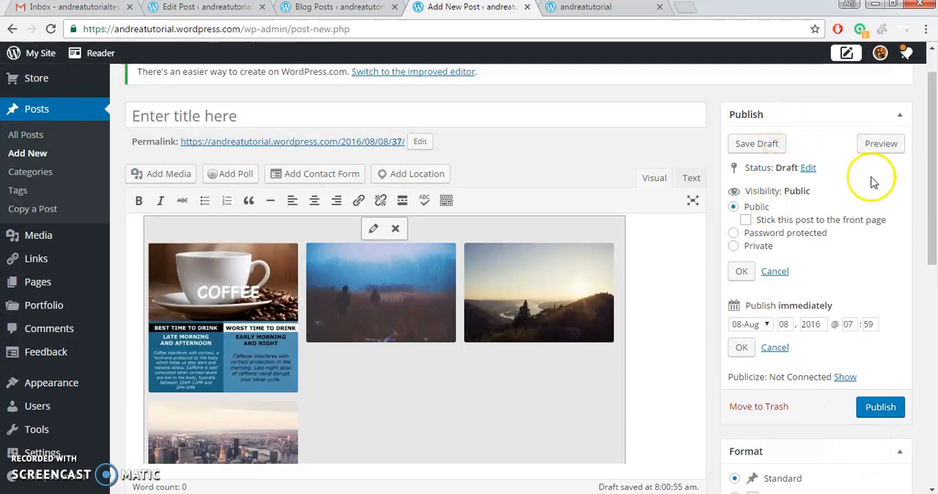
Preview the post again to check the slideshow gallery, and return to the editor.
left_click(879, 144)
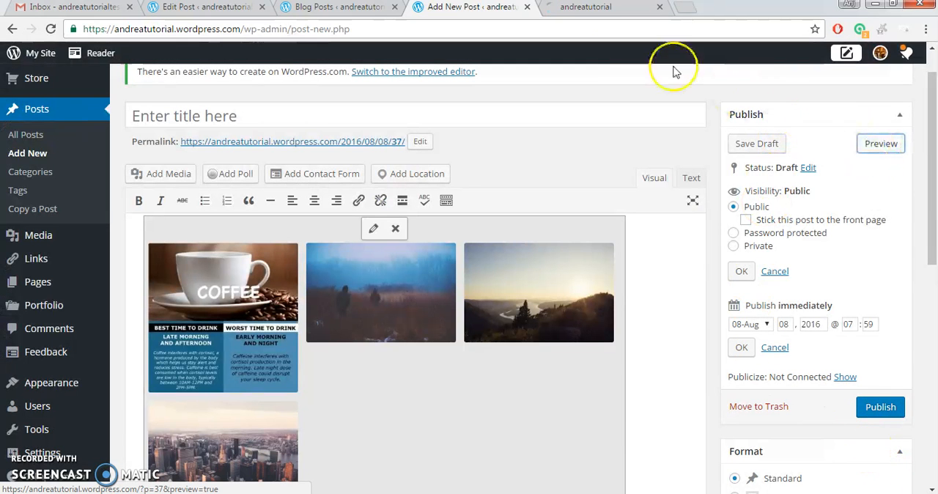
left_click(577, 7)
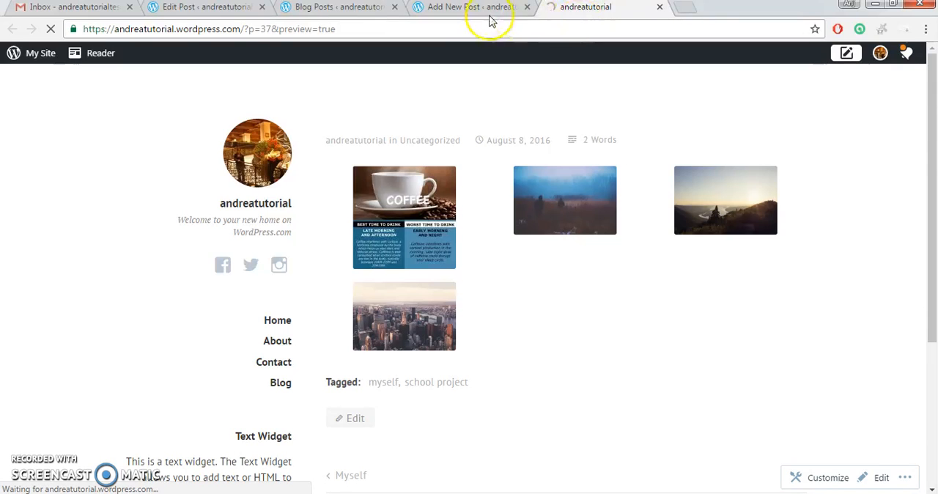
scroll(607, 392, "down", 4)
scroll(608, 392, "up", 5)
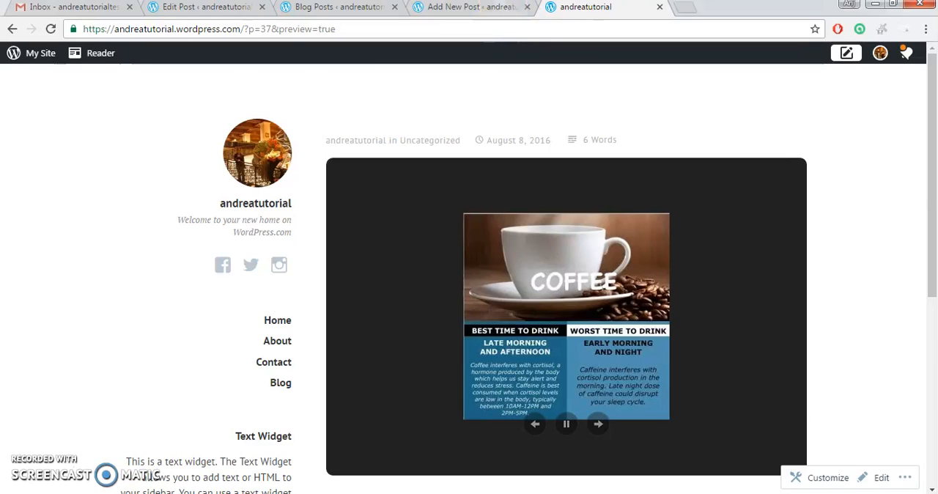
left_click(472, 7)
Add blank lines above the gallery and check the post's code in the Text view before returning to Visual.
left_click(133, 238)
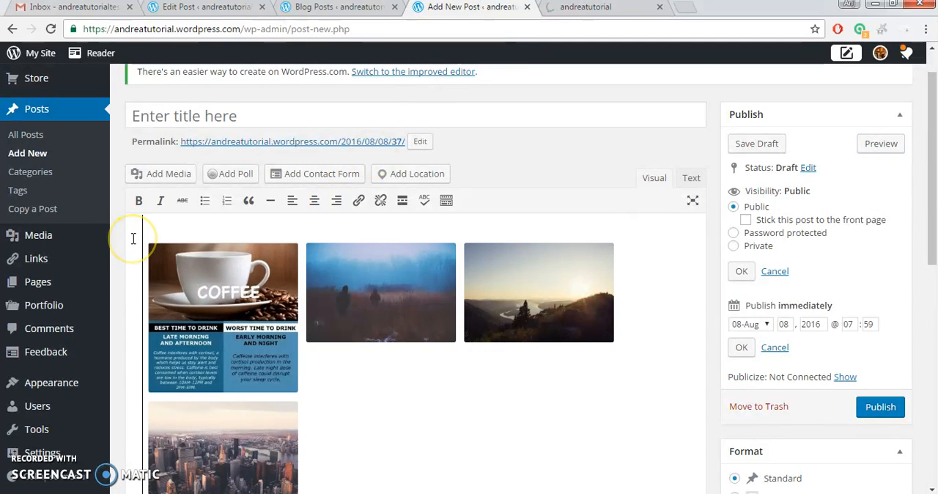
scroll(133, 238, "down", 3)
scroll(393, 184, "up", 3)
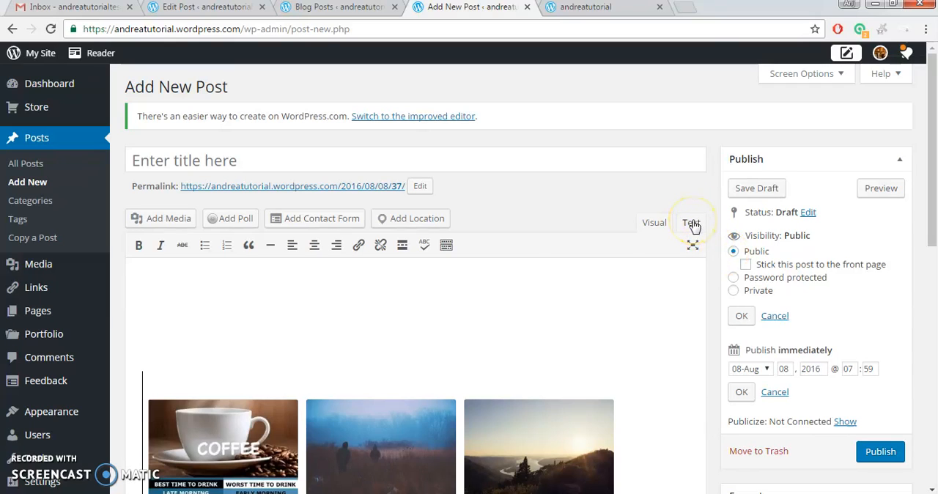
left_click(692, 223)
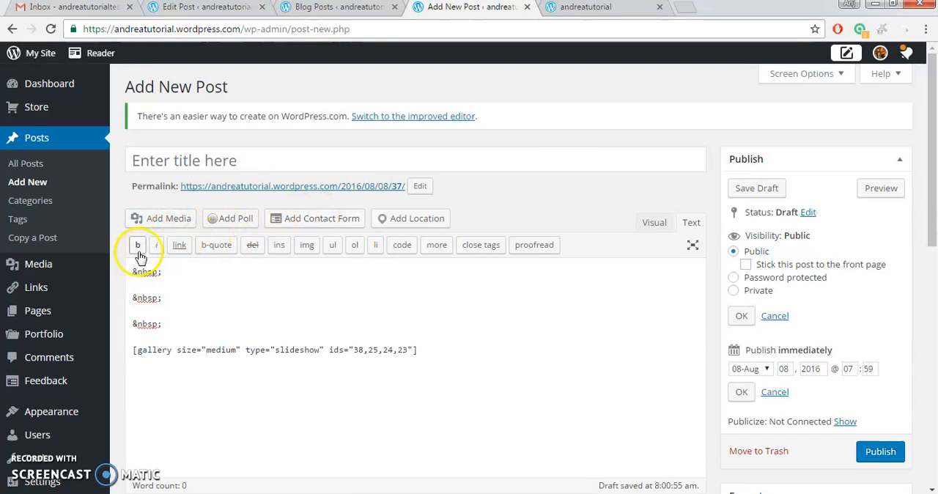
left_click(654, 222)
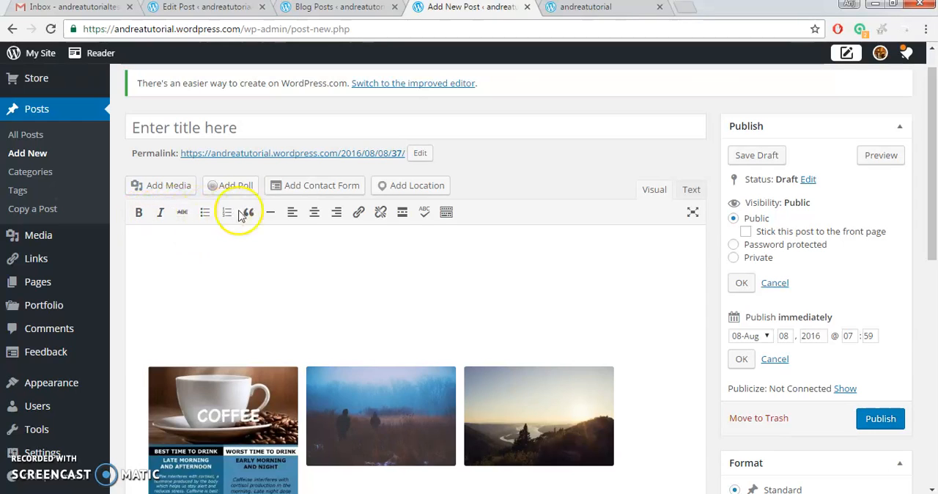
Insert a Read More break above the gallery and publish the post.
left_click(405, 227)
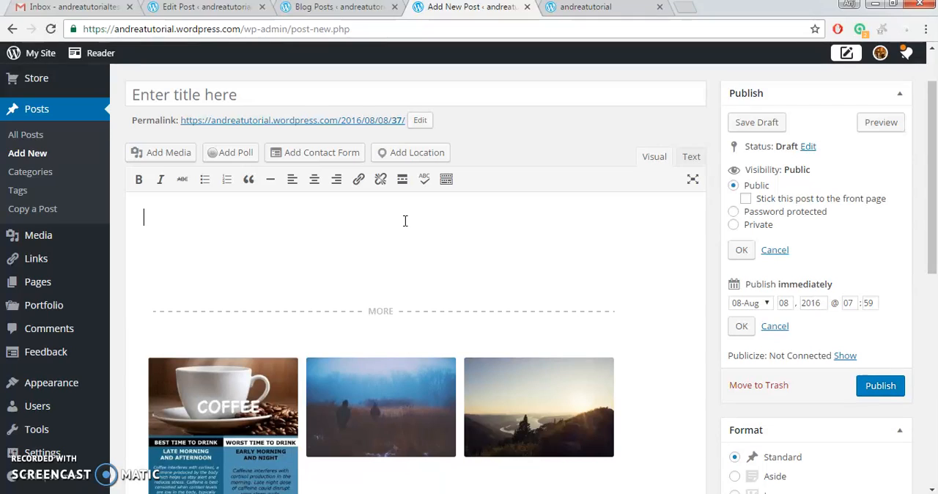
scroll(455, 227, "up", 1)
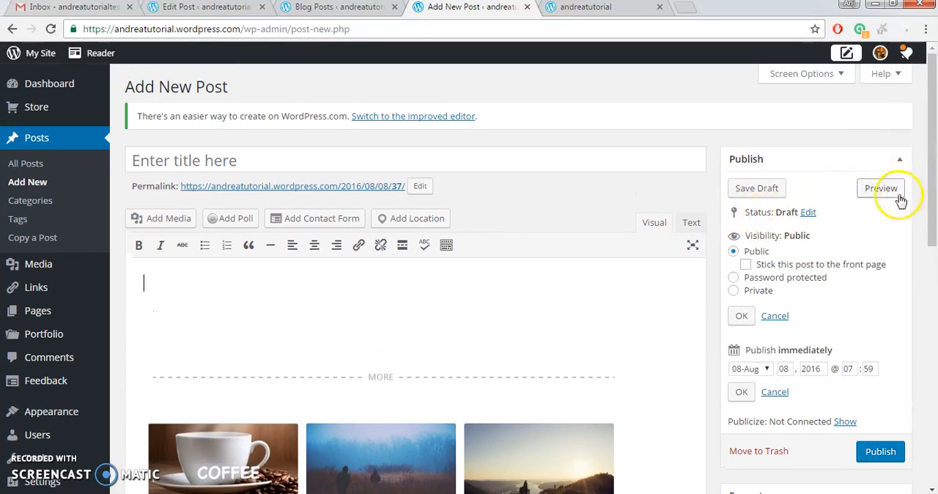
scroll(893, 395, "down", 1)
left_click(886, 382)
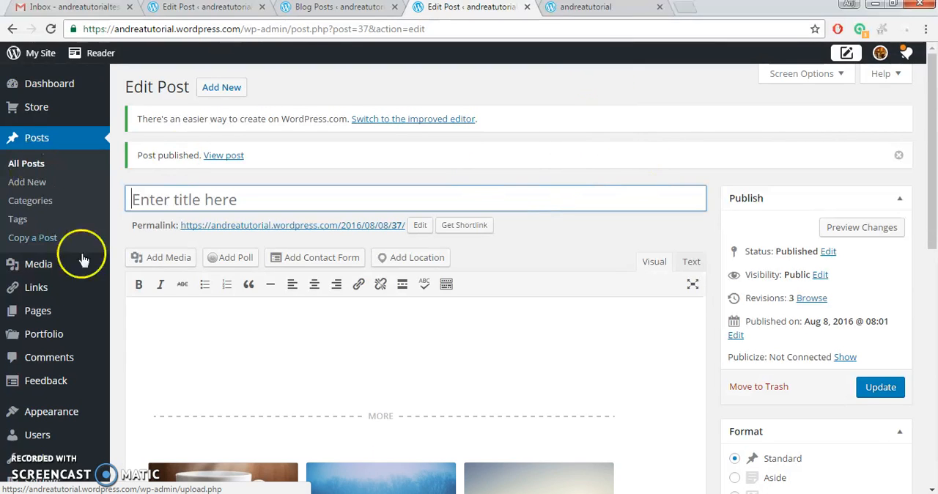
Look over the published post in the editor and open the account notifications.
scroll(372, 271, "down", 3)
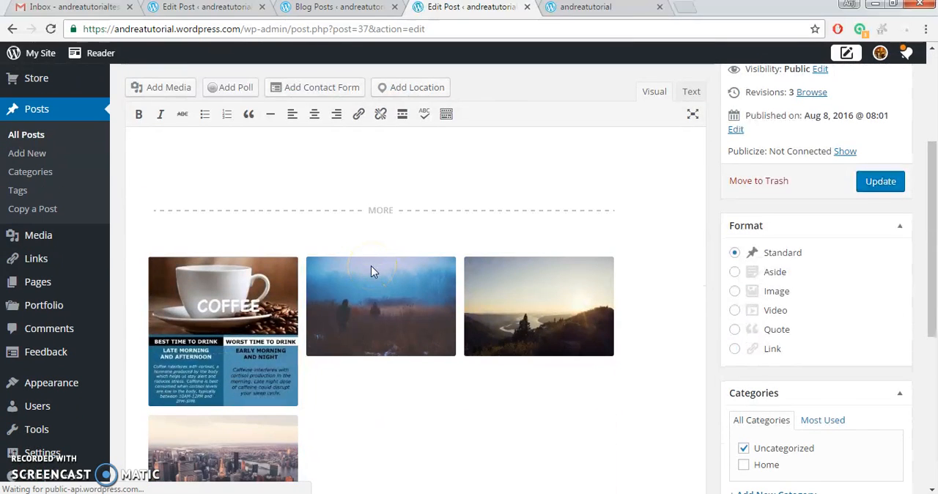
scroll(503, 157, "up", 1)
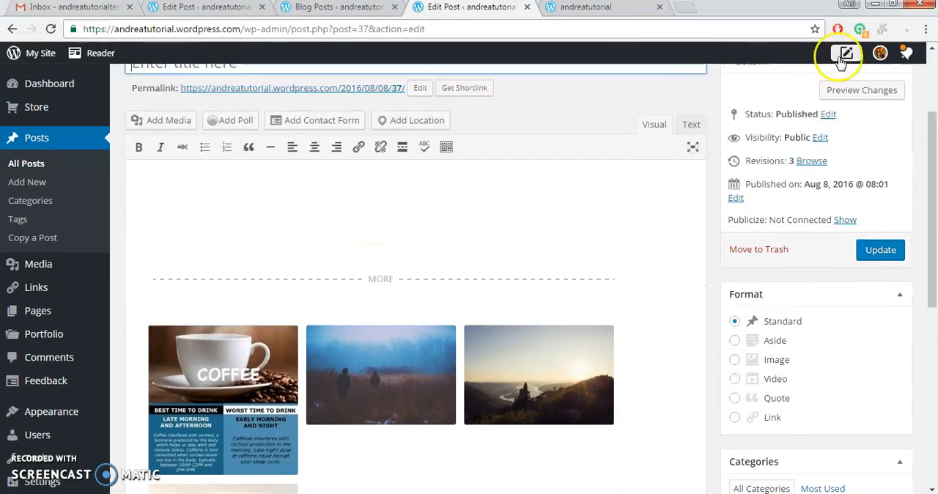
left_click(906, 54)
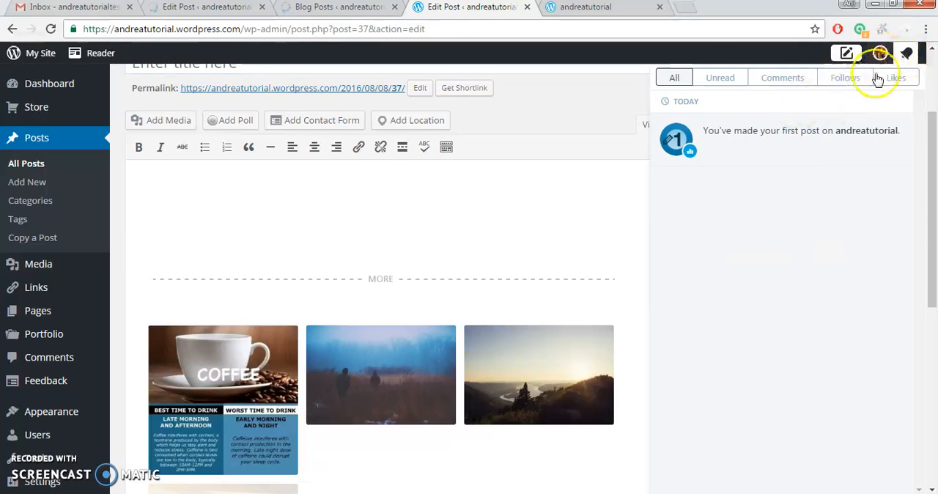
Open the account's My Profile page and review its name fields, About Me section and profile links.
left_click(883, 54)
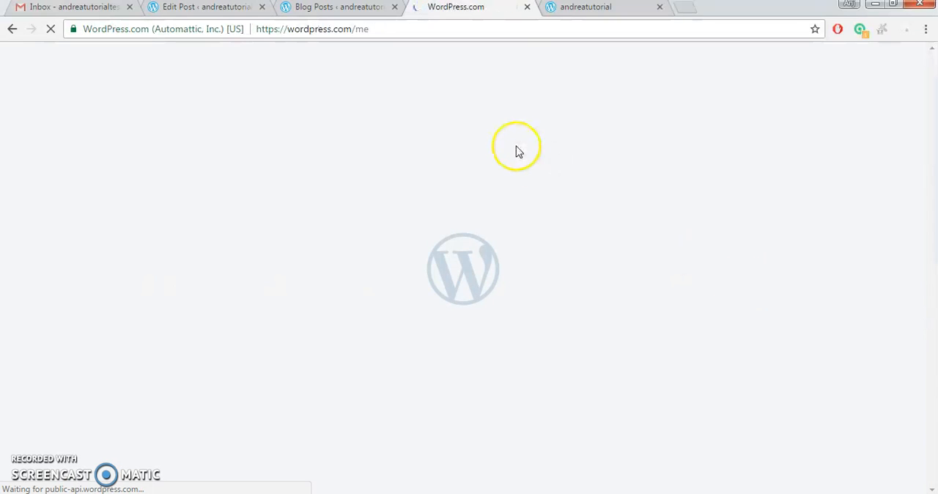
scroll(469, 190, "down", 1)
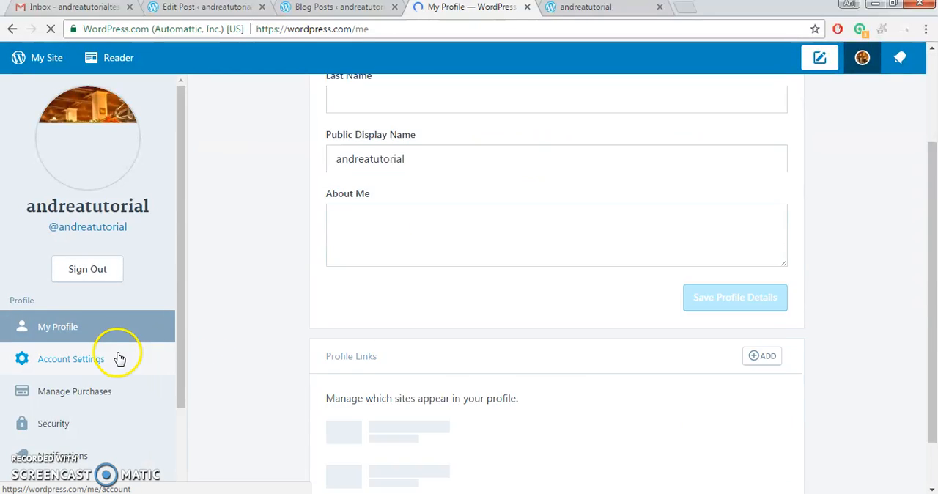
scroll(117, 359, "down", 2)
scroll(784, 243, "up", 2)
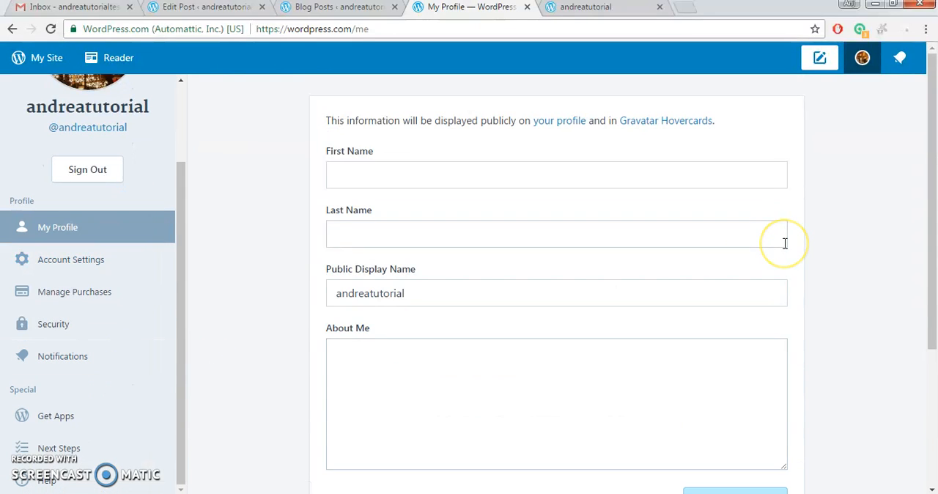
scroll(227, 300, "down", 3)
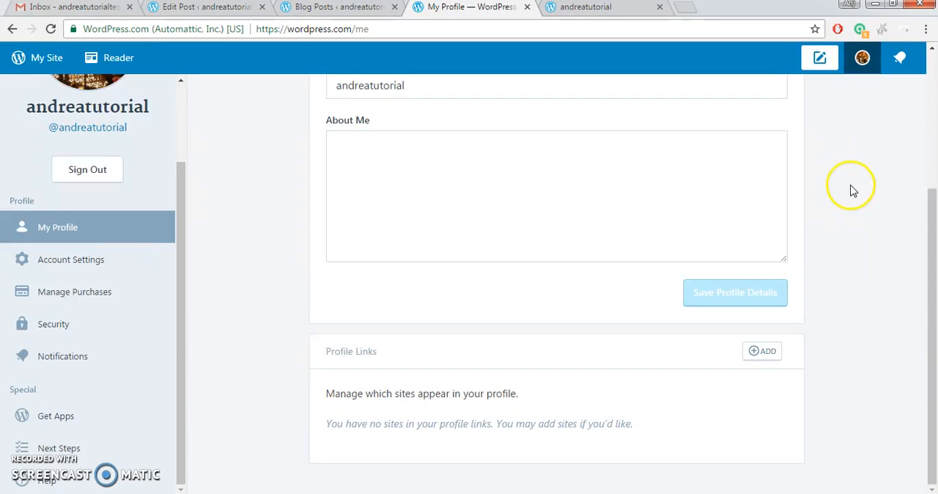
scroll(852, 189, "up", 3)
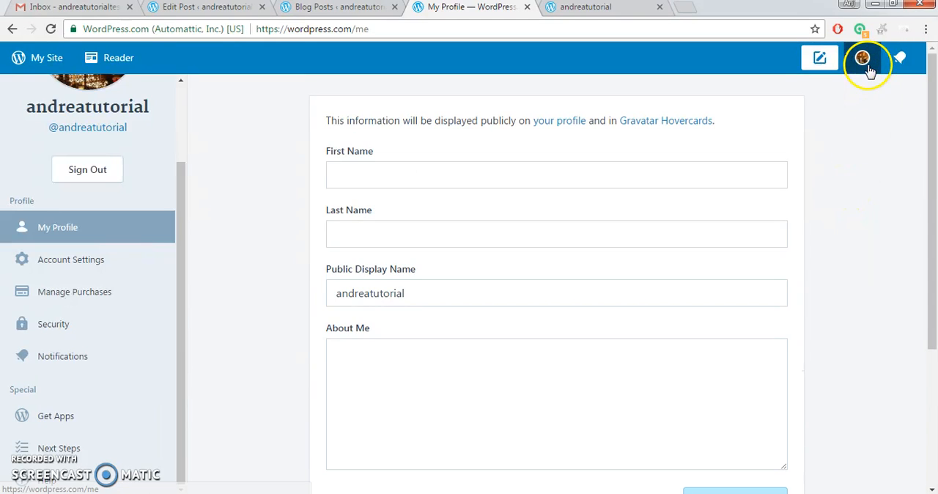